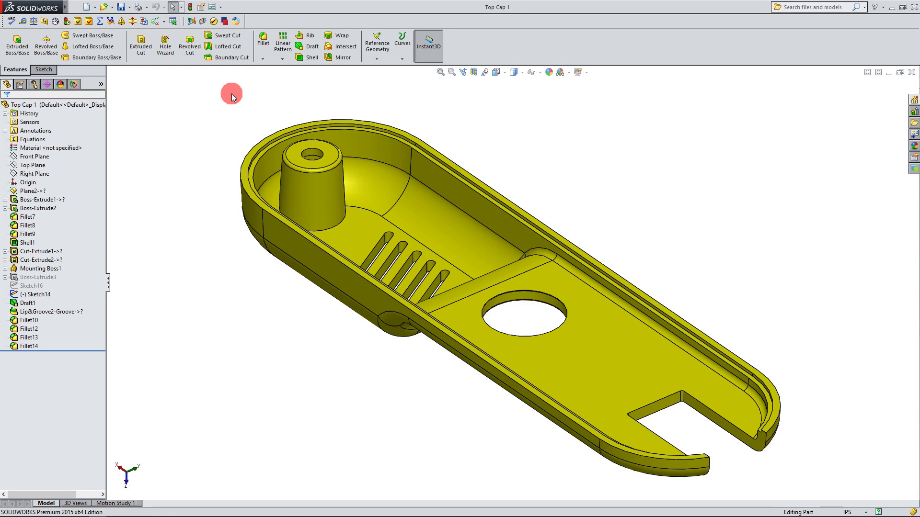
- Add the SOLIDWORKS Plastics commands to the CommandManager and display them
right_click(49, 70)
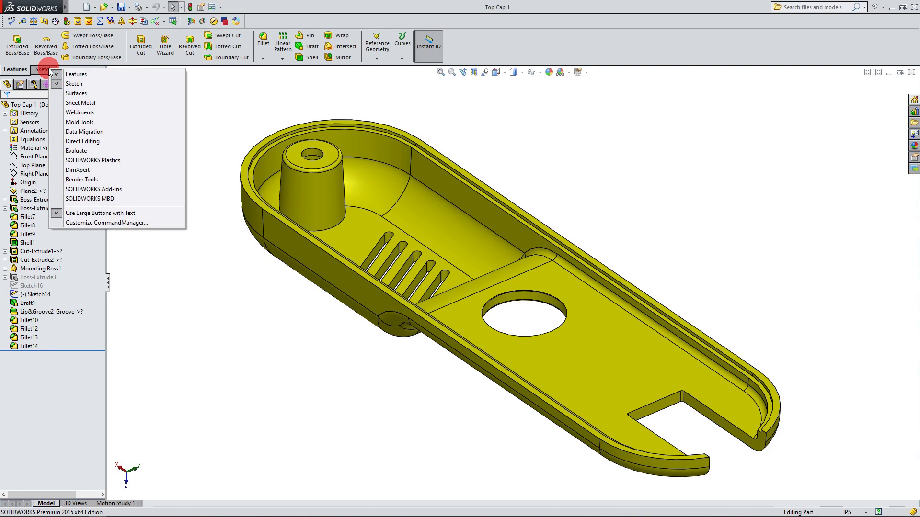
click(88, 161)
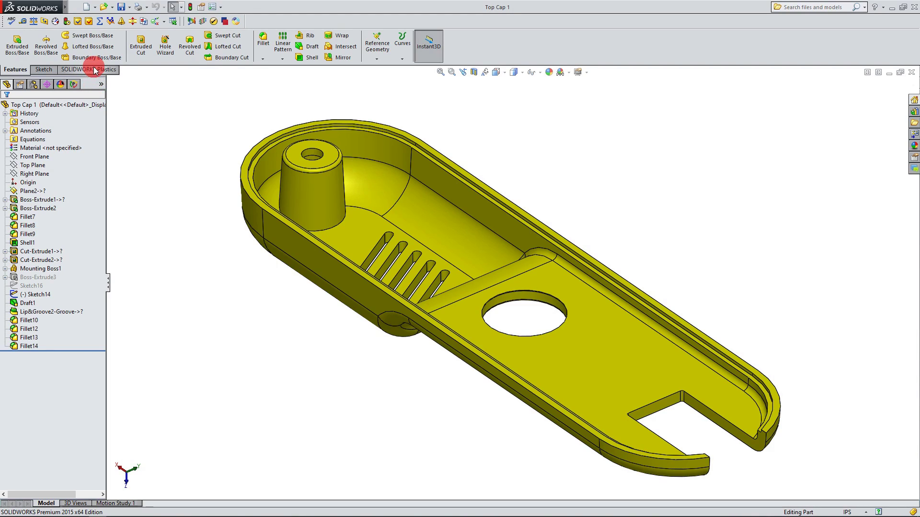
click(94, 70)
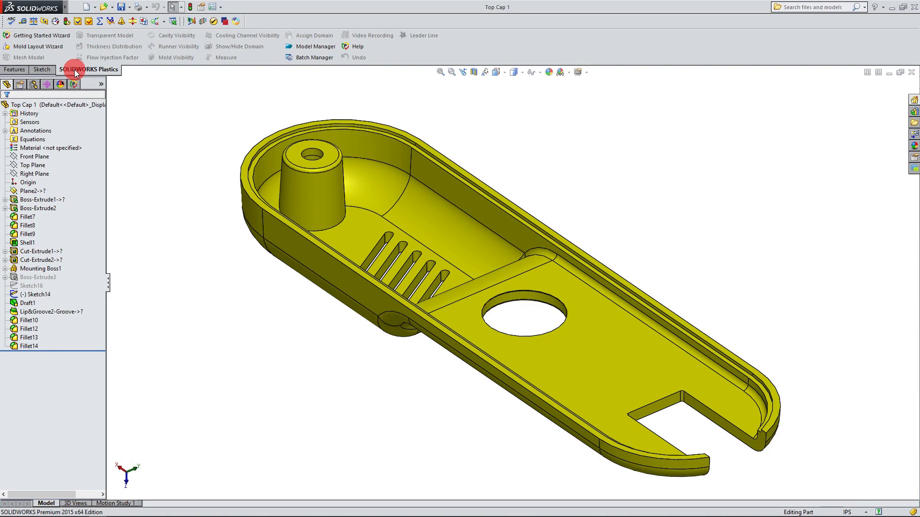
click(221, 7)
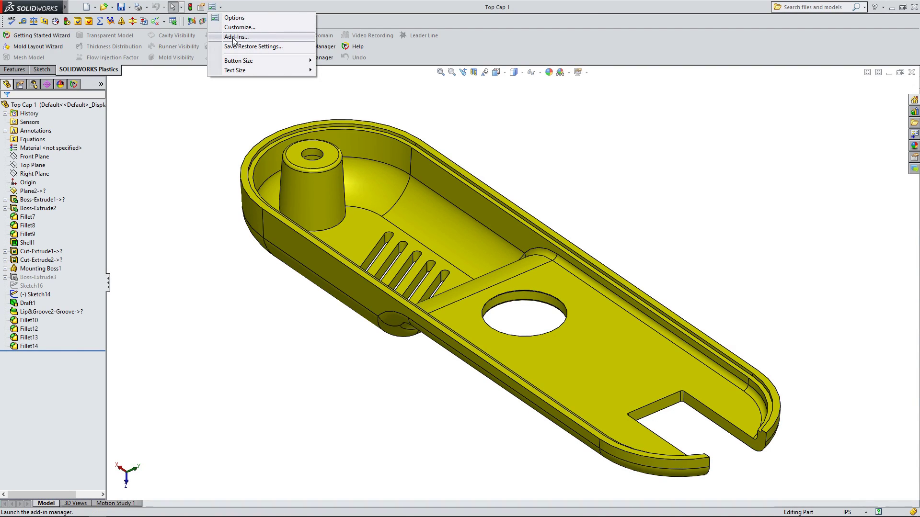
click(179, 86)
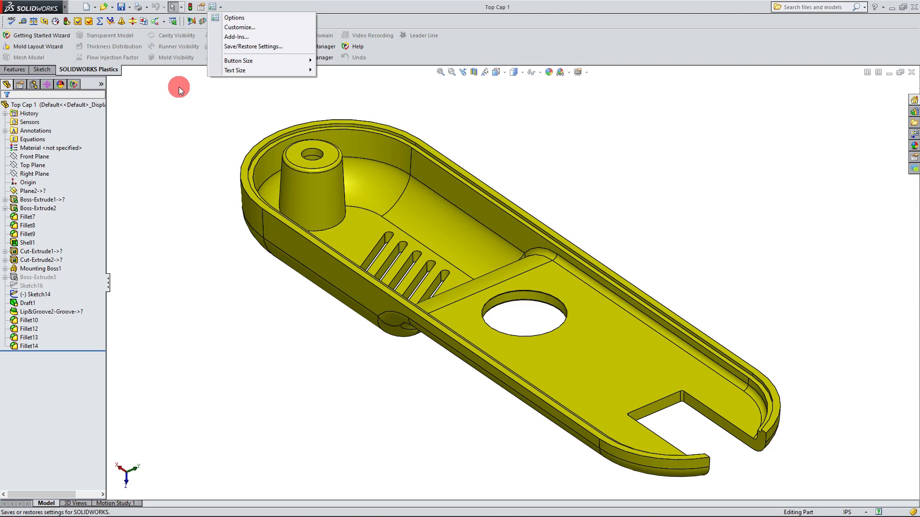
- Start the Getting Started Wizard and display the Plastics tree with its Solid and Shell mesh entries
click(47, 36)
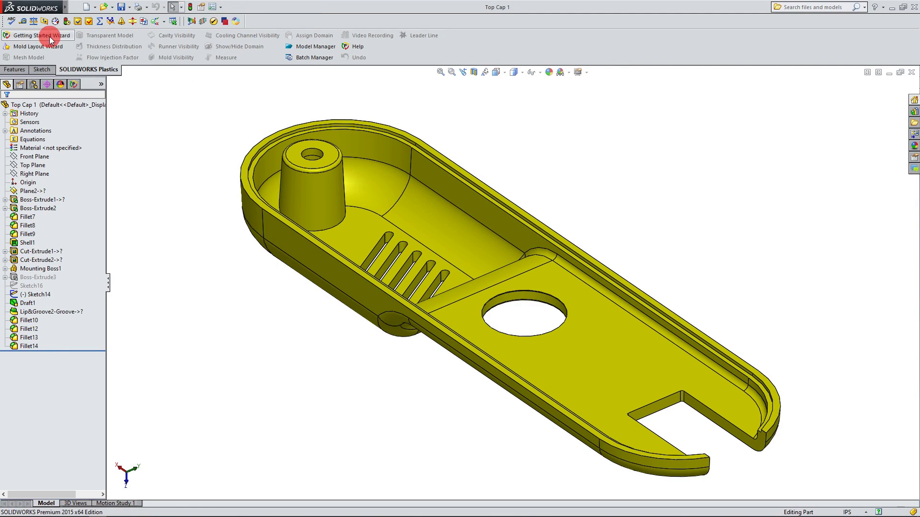
click(74, 85)
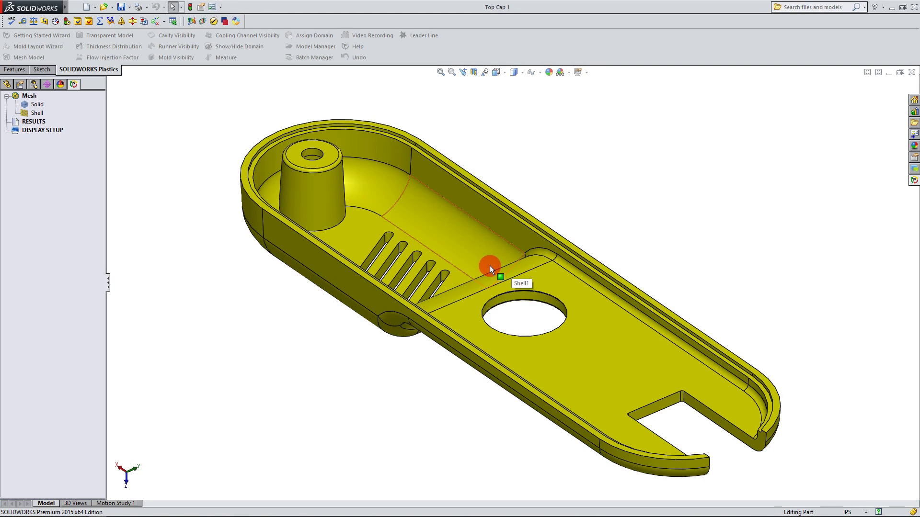
click(27, 97)
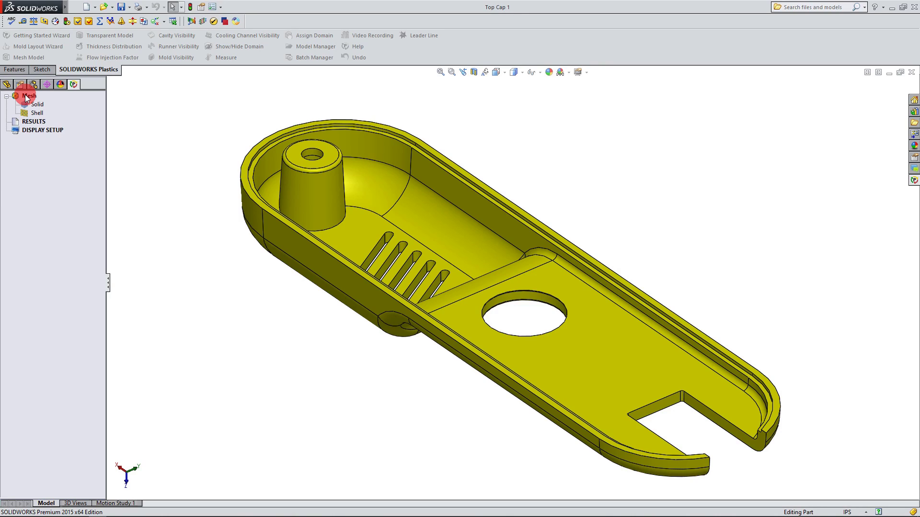
click(37, 114)
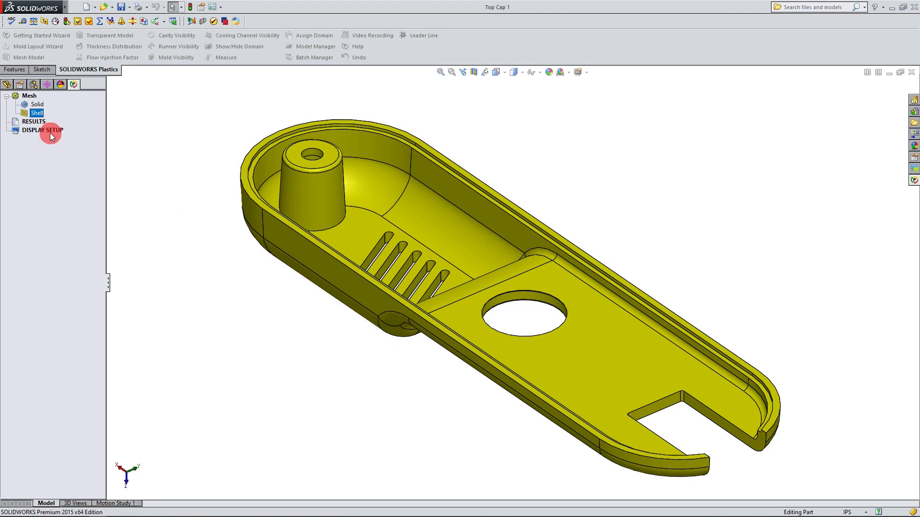
- Exit the Getting Started Wizard to free the Plastics tree for direct mesh setup
click(37, 105)
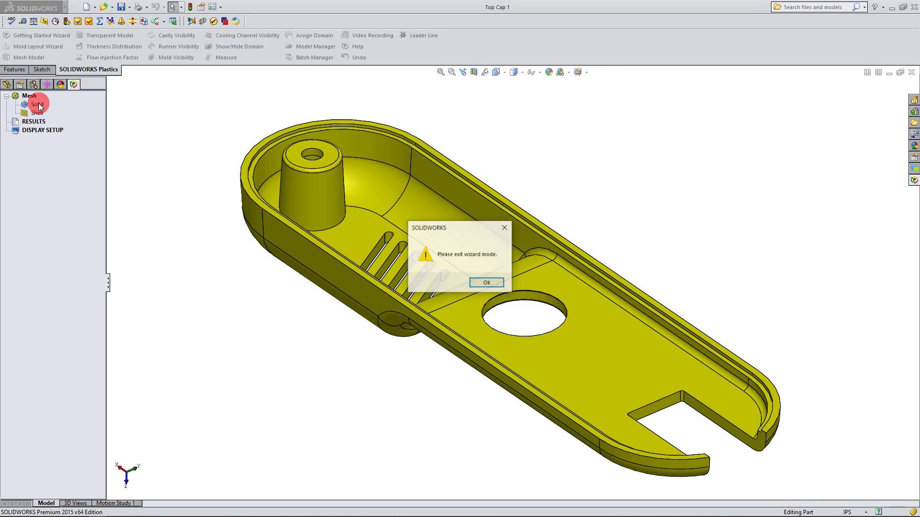
click(486, 281)
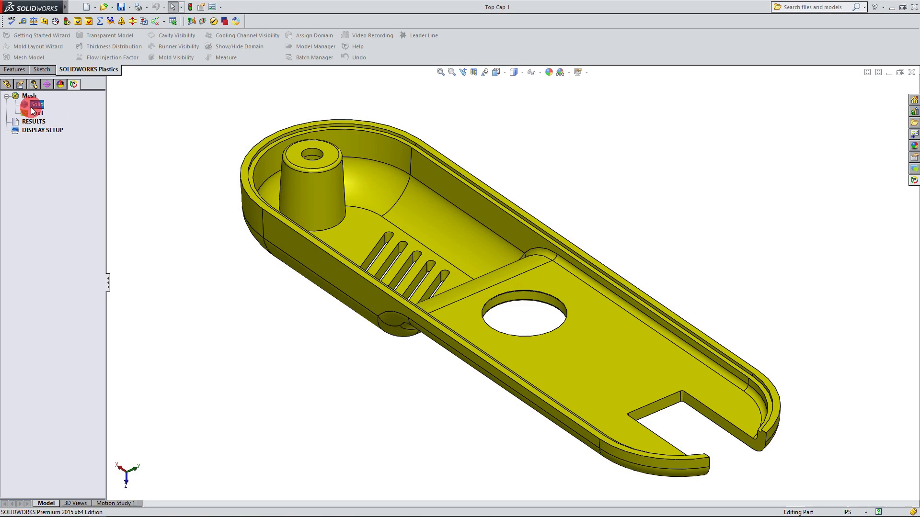
click(914, 180)
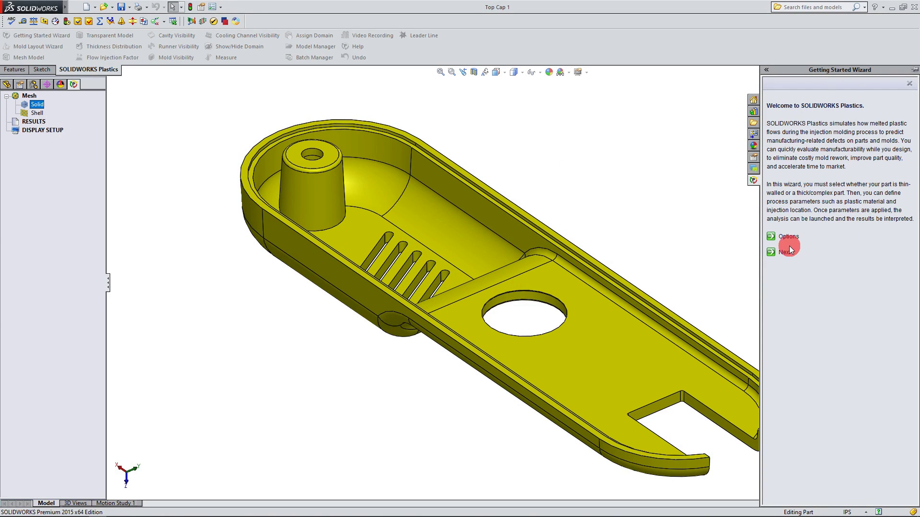
click(910, 84)
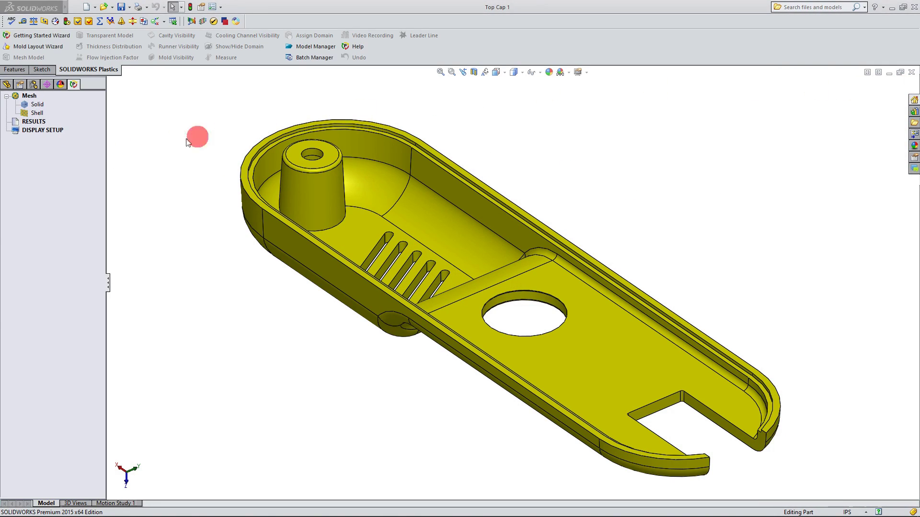
- Start a manual solid mesh for the part
right_click(32, 106)
click(29, 108)
right_click(28, 107)
click(21, 102)
right_click(40, 105)
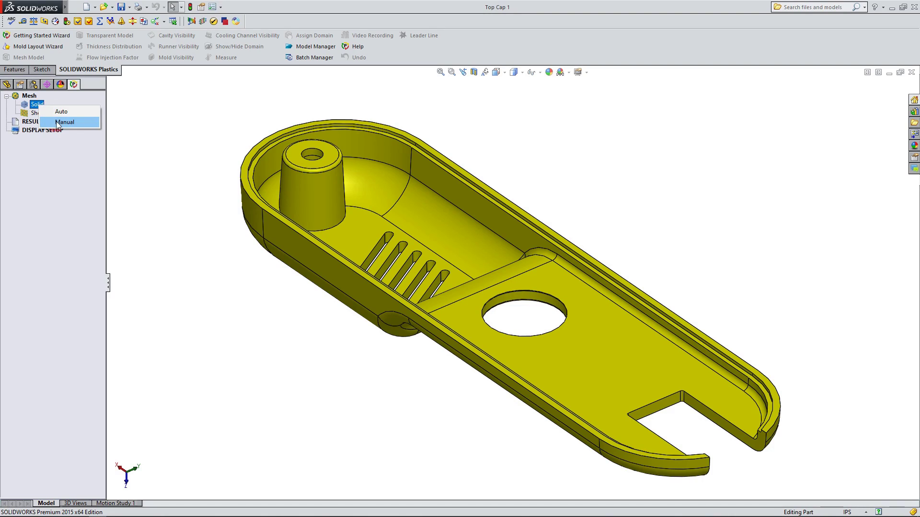
click(59, 124)
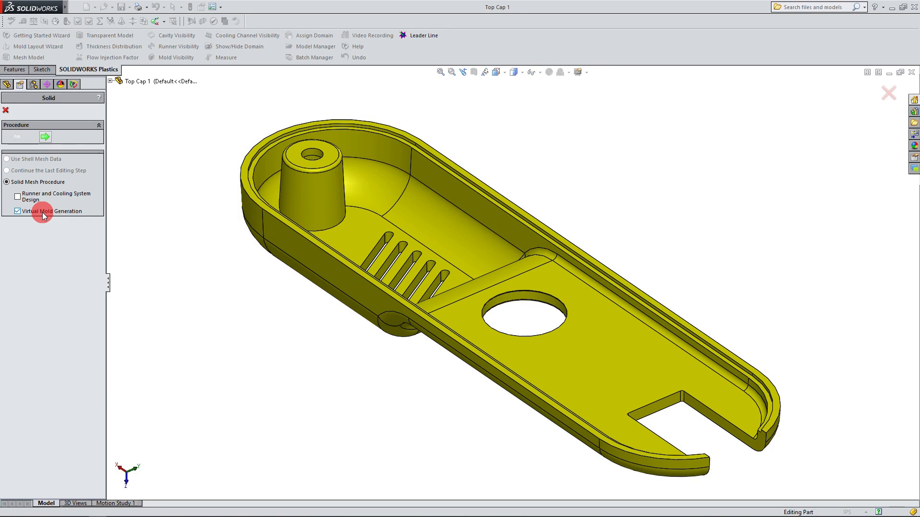
- Turn off Virtual Mold Generation for the solid mesh procedure and continue without the previous meshing parameters
click(26, 206)
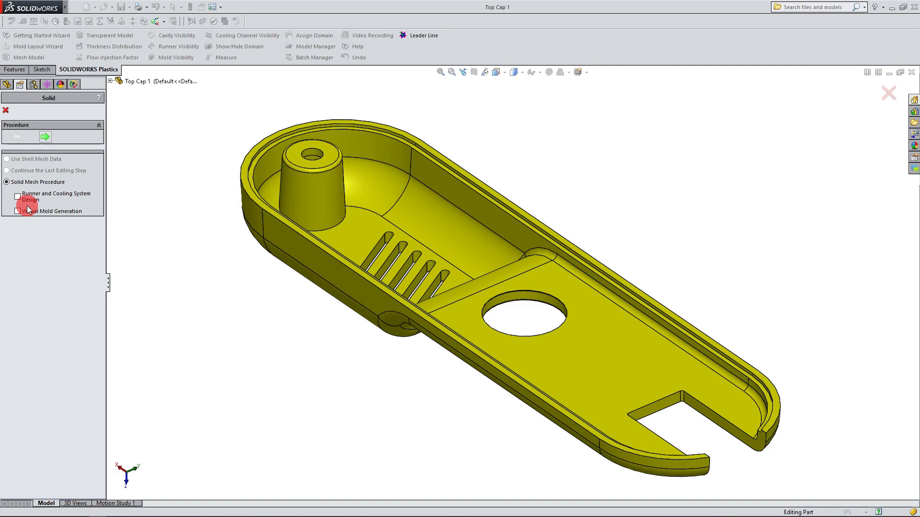
click(45, 138)
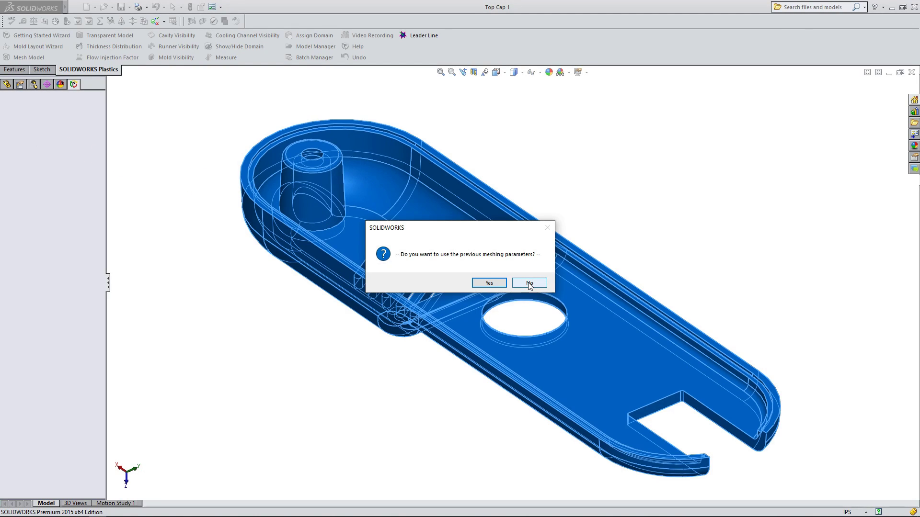
click(529, 283)
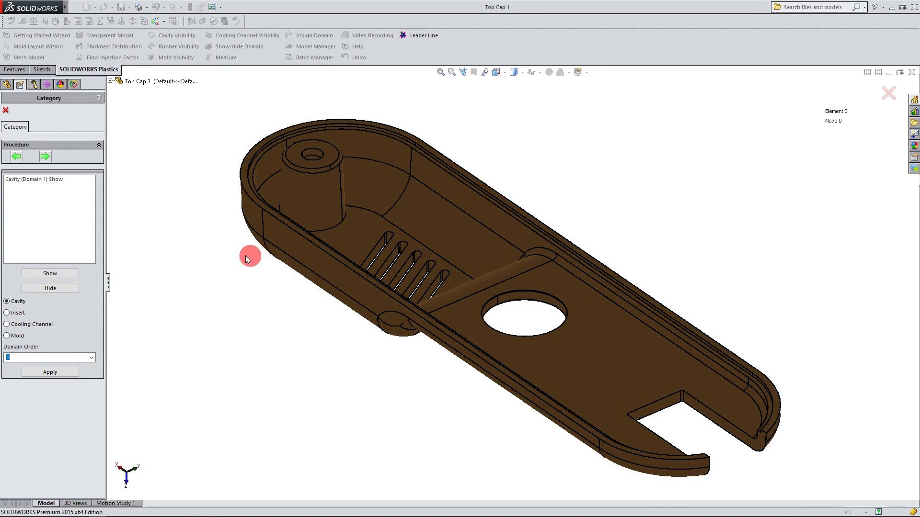
- Keep the part as Cavity (Domain 1) and generate its surface mesh with a triangle size of 1.9084
click(50, 180)
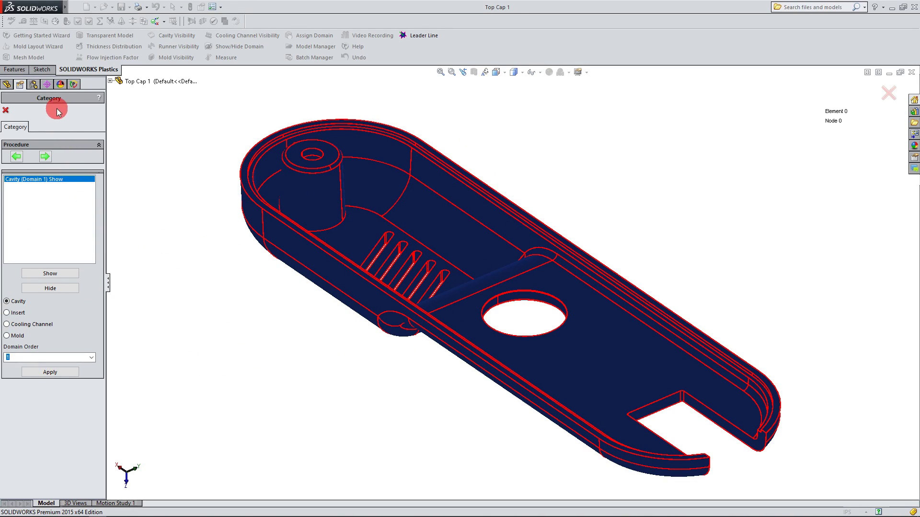
click(47, 158)
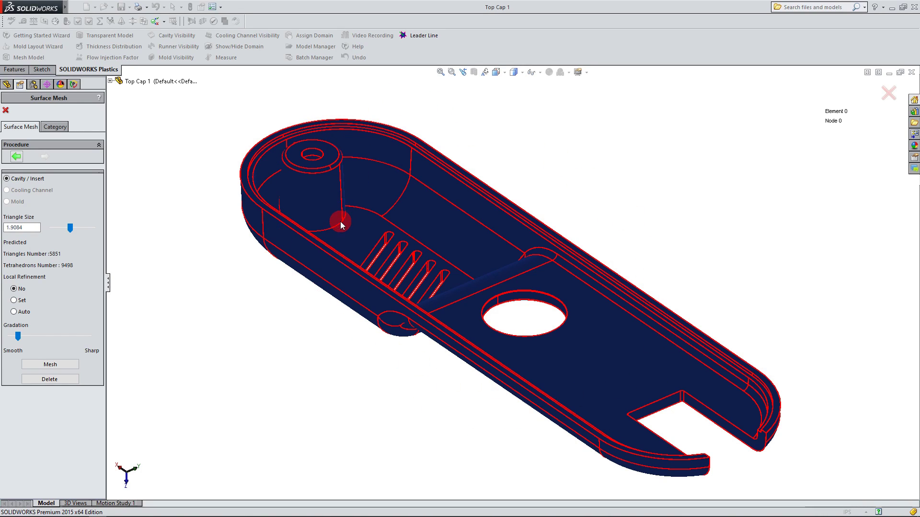
scroll(507, 298, up, 2)
scroll(506, 298, down, 2)
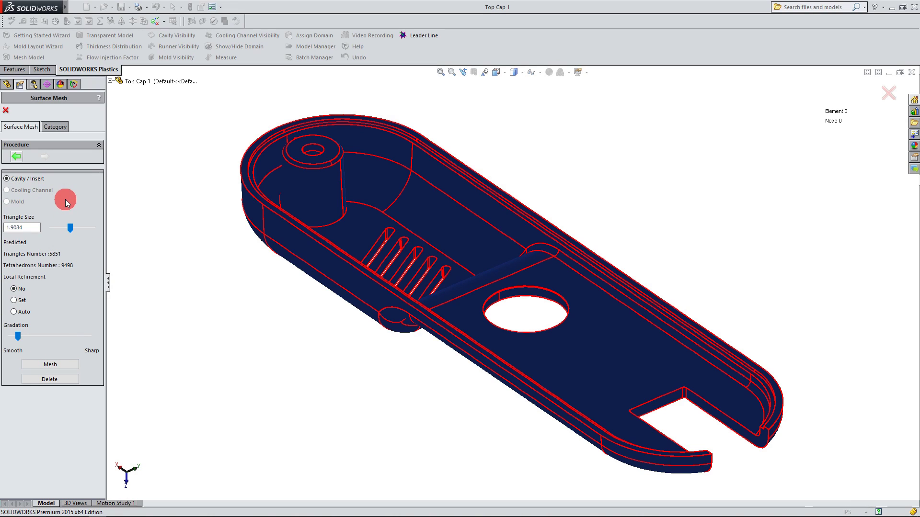
click(51, 365)
- Examine the triangle surface mesh up close around the vent slots and over the whole part
scroll(349, 350, up, 1)
scroll(519, 309, down, 1)
middle_drag(519, 308, 479, 288)
scroll(376, 198, down, 2)
scroll(458, 274, down, 5)
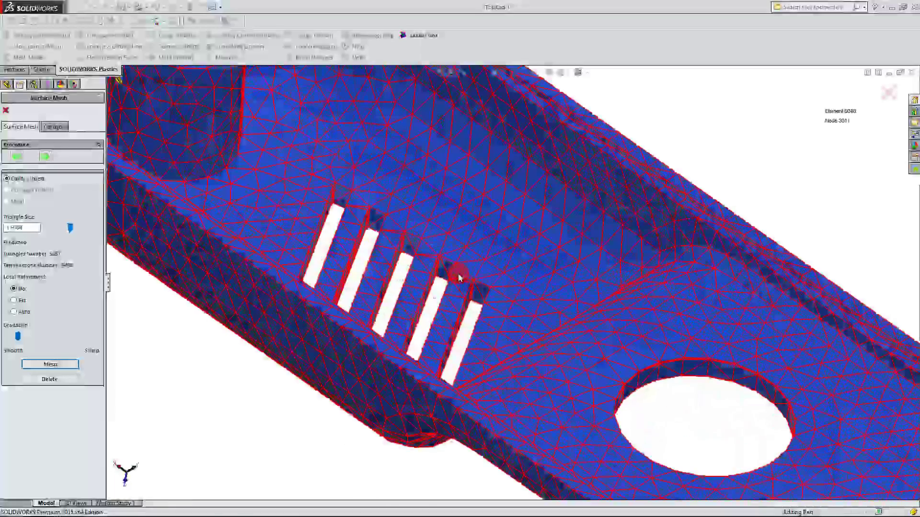
scroll(459, 277, up, 3)
scroll(617, 341, down, 1)
mouse_move(597, 326)
middle_down()
mouse_move(592, 387)
mouse_move(599, 335)
middle_up()
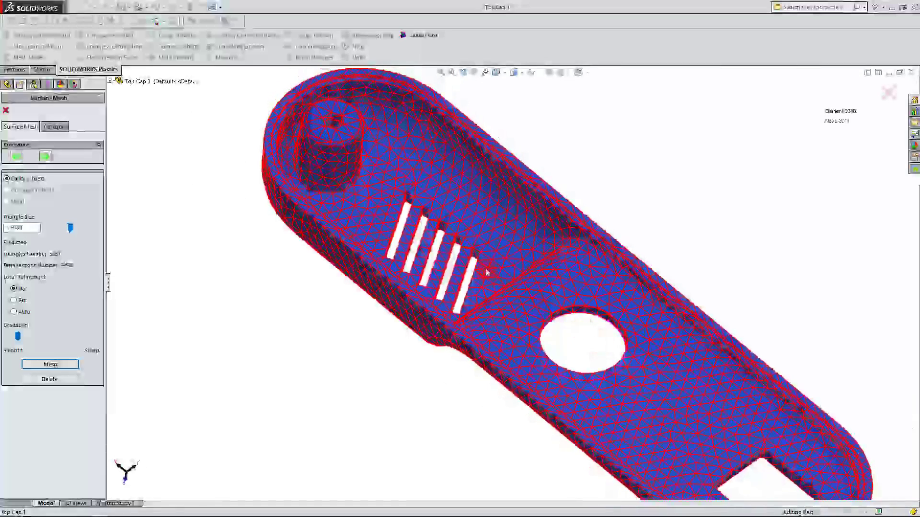
scroll(485, 283, down, 5)
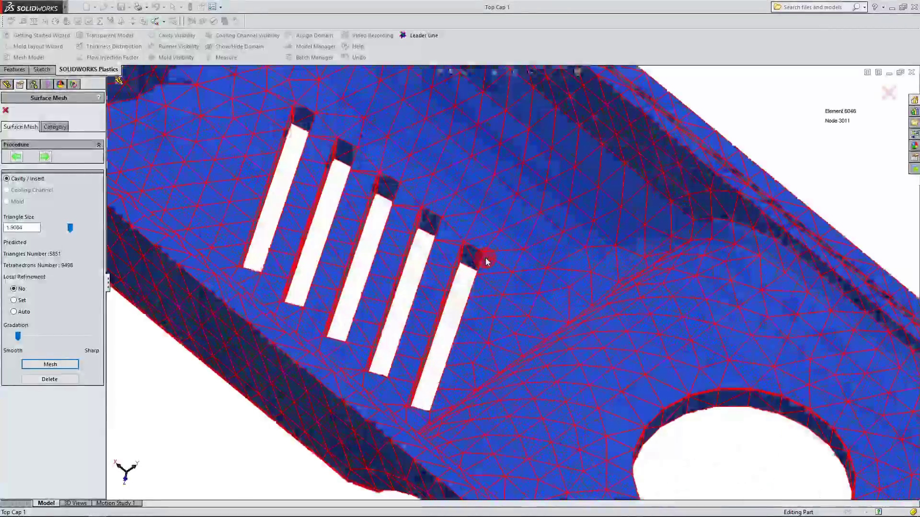
middle_drag(487, 318, 488, 283)
middle_drag(478, 234, 481, 234)
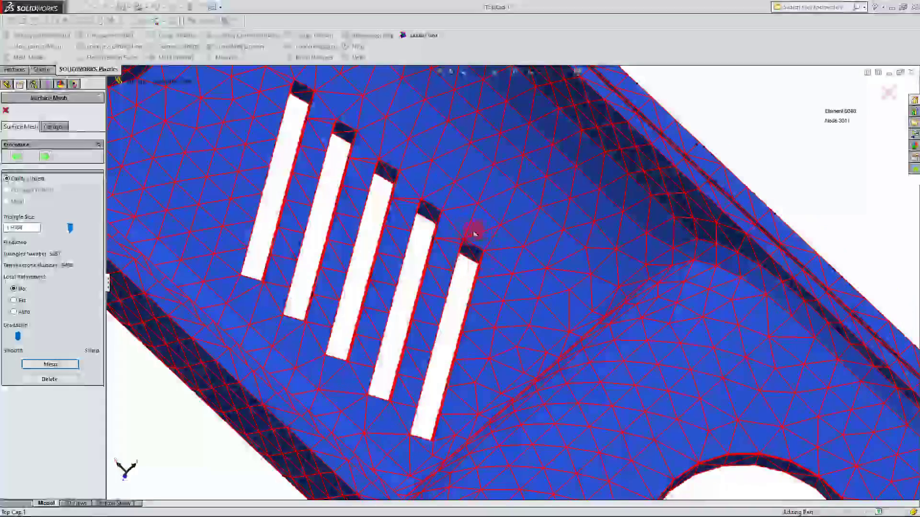
scroll(476, 273, up, 3)
middle_drag(522, 349, 526, 293)
middle_drag(474, 317, 485, 310)
scroll(498, 294, down, 5)
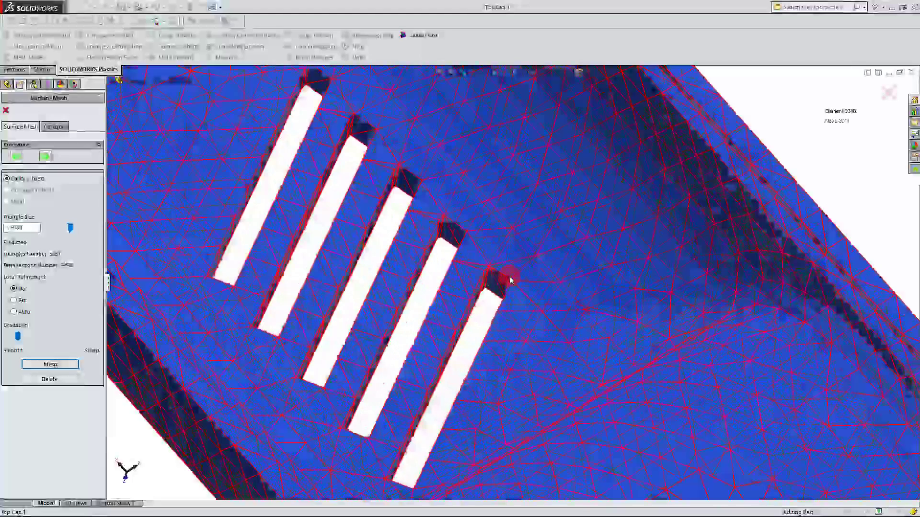
scroll(509, 268, down, 2)
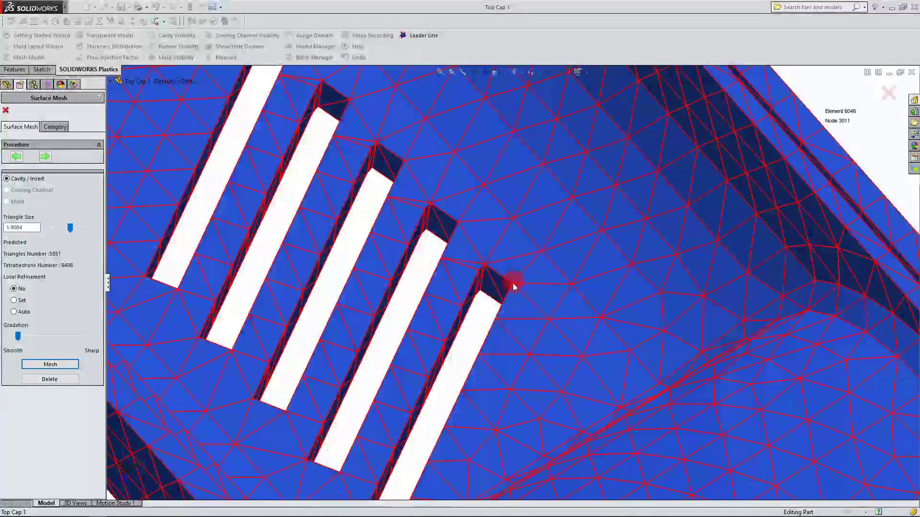
scroll(466, 268, up, 6)
middle_drag(468, 267, 385, 240)
scroll(420, 197, down, 8)
scroll(385, 237, up, 10)
scroll(586, 441, down, 2)
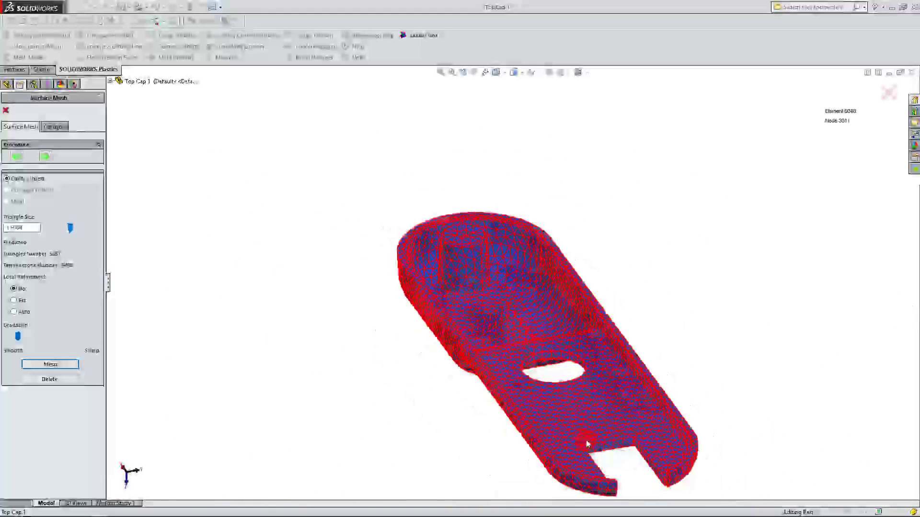
middle_drag(556, 349, 580, 365)
scroll(571, 357, up, 1)
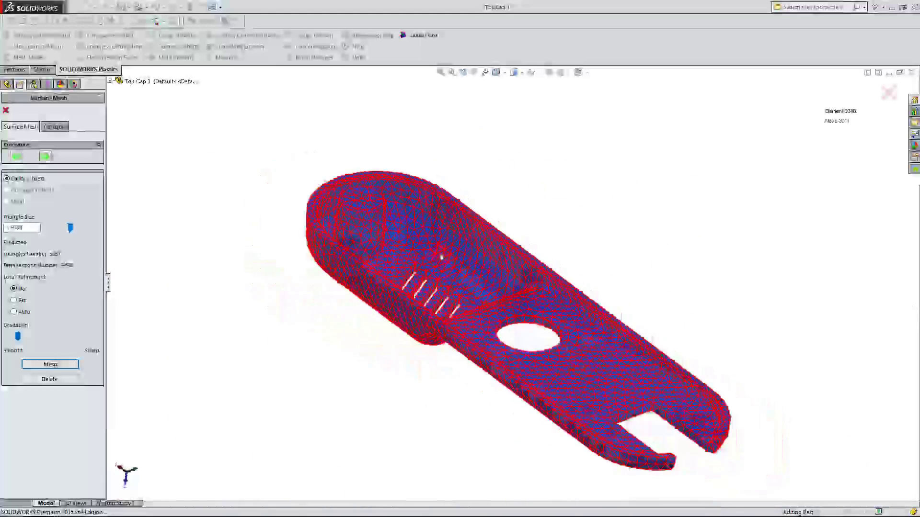
scroll(453, 265, down, 2)
mouse_move(569, 330)
middle_down()
mouse_move(545, 302)
mouse_move(561, 338)
middle_up()
scroll(561, 338, up, 2)
scroll(595, 379, down, 1)
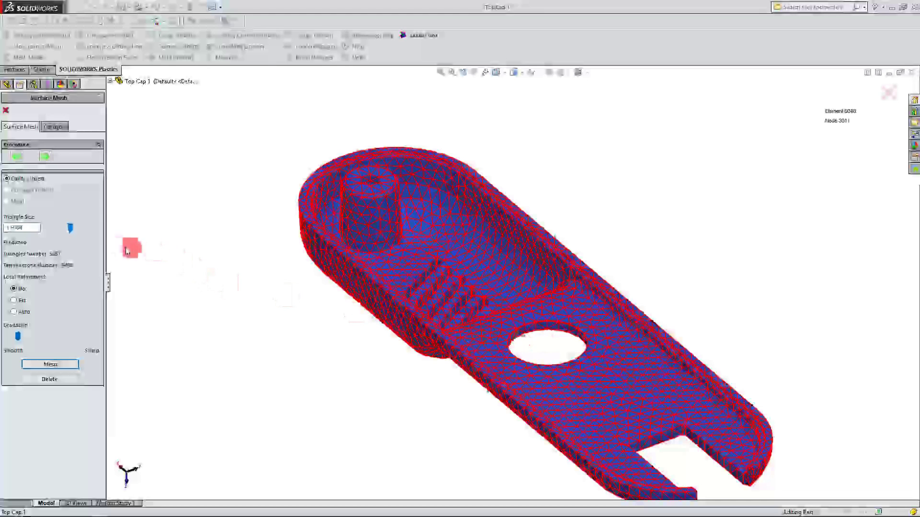
- Set the surface mesh's triangle size to 3 and regenerate the mesh
drag(27, 228, 8, 229)
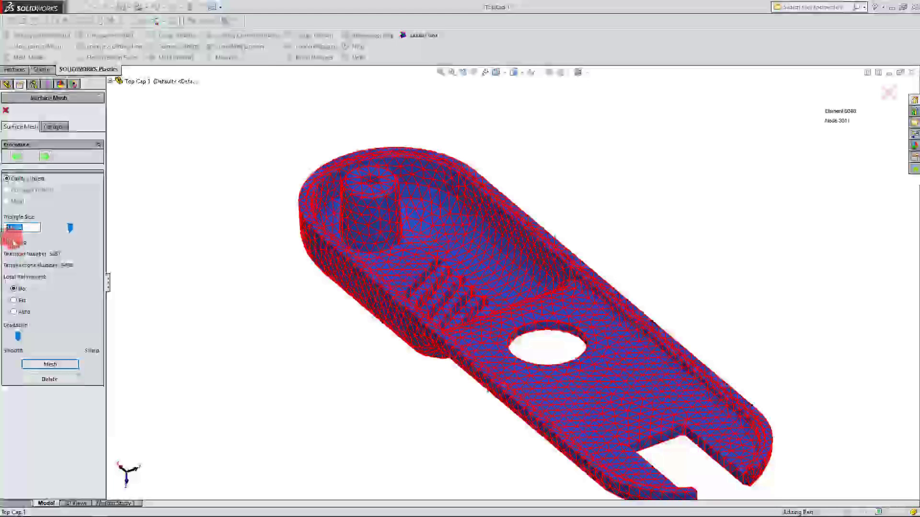
text(3)
click(50, 364)
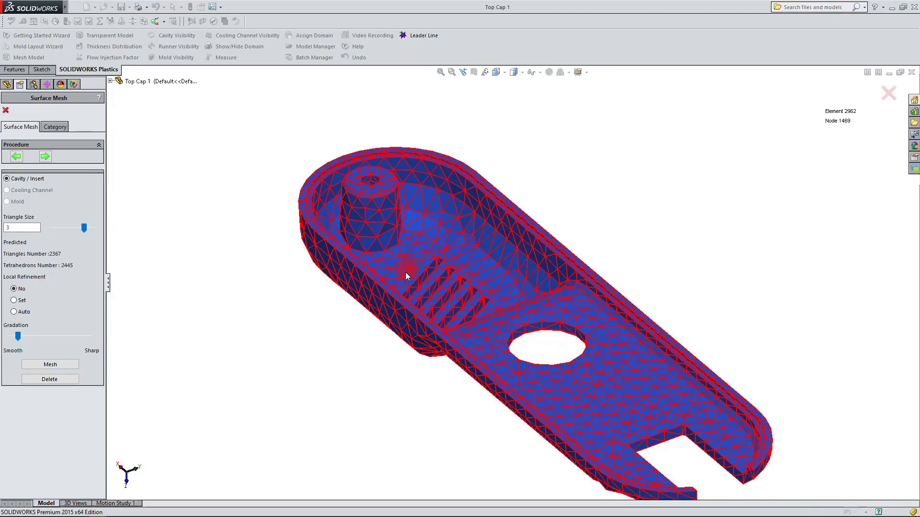
- Examine how the coarser surface mesh represents the vent slots and the circular opening
middle_drag(481, 314, 501, 400)
scroll(492, 311, down, 5)
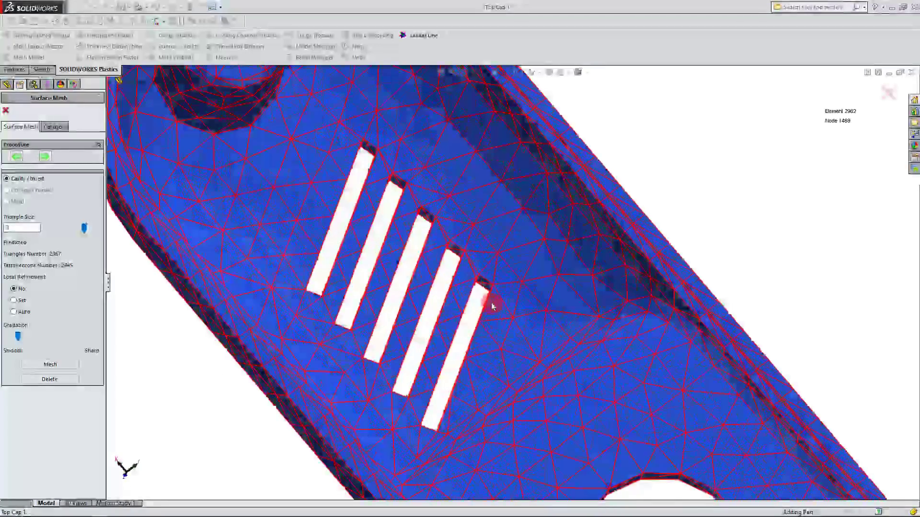
scroll(490, 316, up, 5)
middle_drag(493, 287, 510, 314)
scroll(479, 319, up, 3)
scroll(637, 349, down, 2)
click(30, 228)
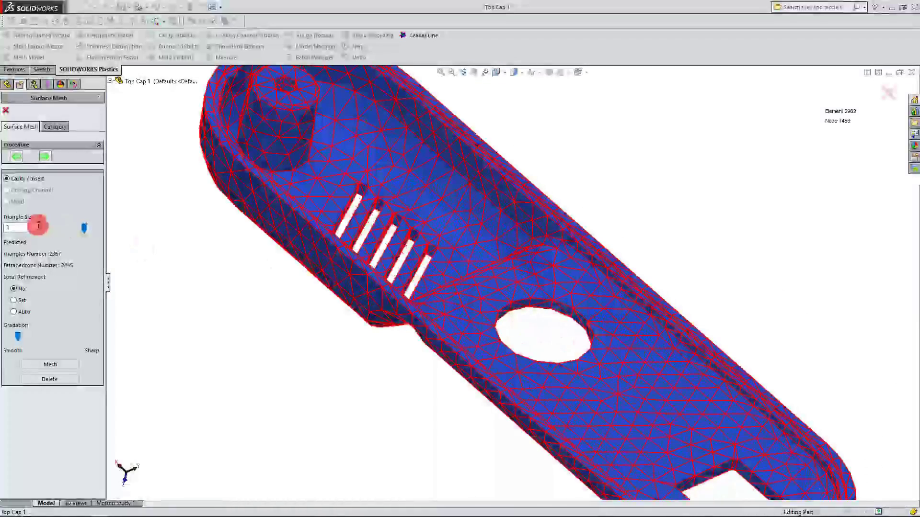
click(360, 153)
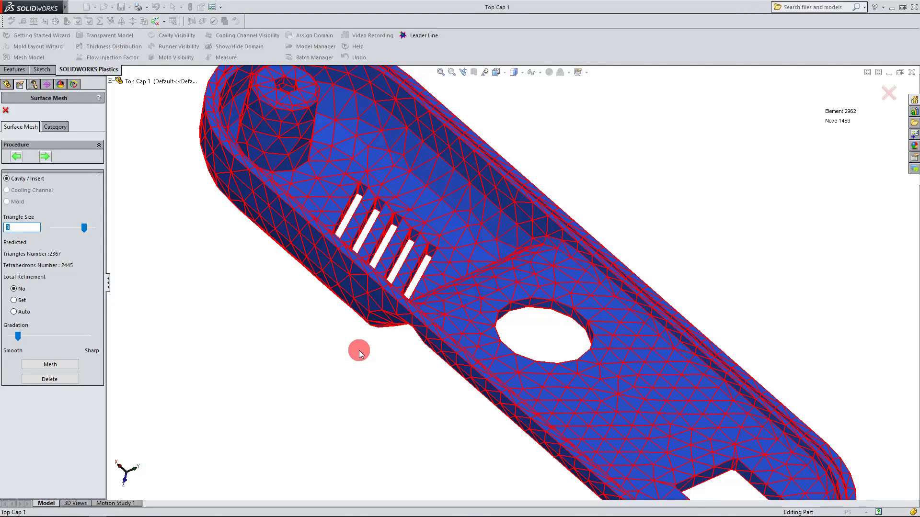
- Set the surface mesh's triangle size to 0.3 and regenerate the mesh
text(.3)
click(55, 365)
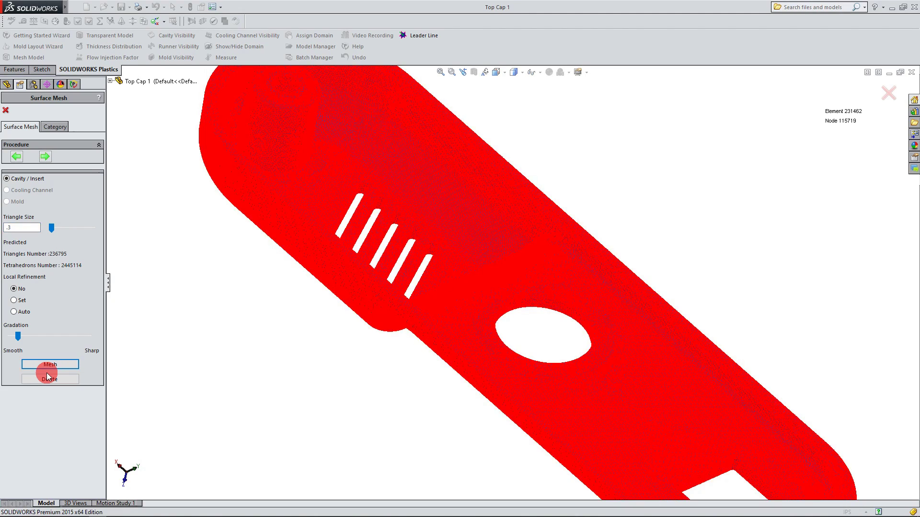
- Examine the very fine surface mesh over the whole part, around the circular opening, the boss end and the rectangular cutout
scroll(263, 343, up, 1)
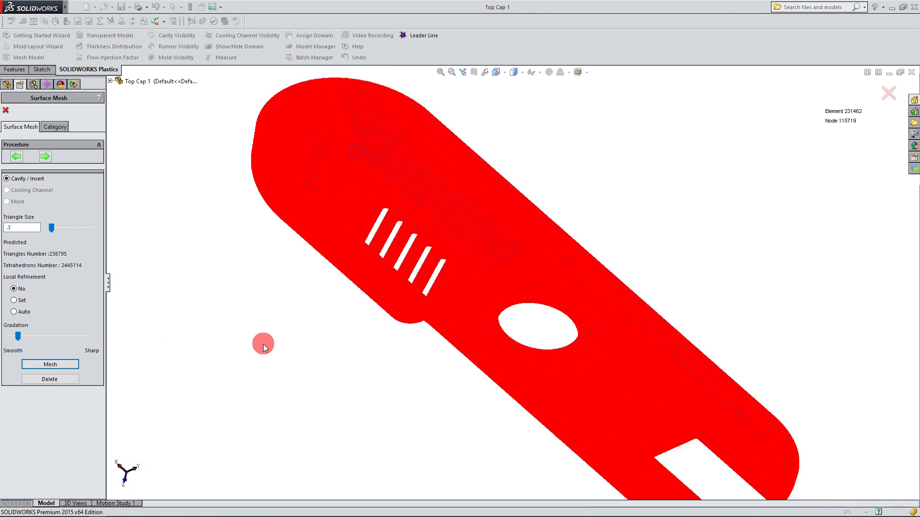
mouse_move(421, 369)
middle_down()
mouse_move(402, 299)
mouse_move(410, 291)
mouse_move(422, 358)
middle_up()
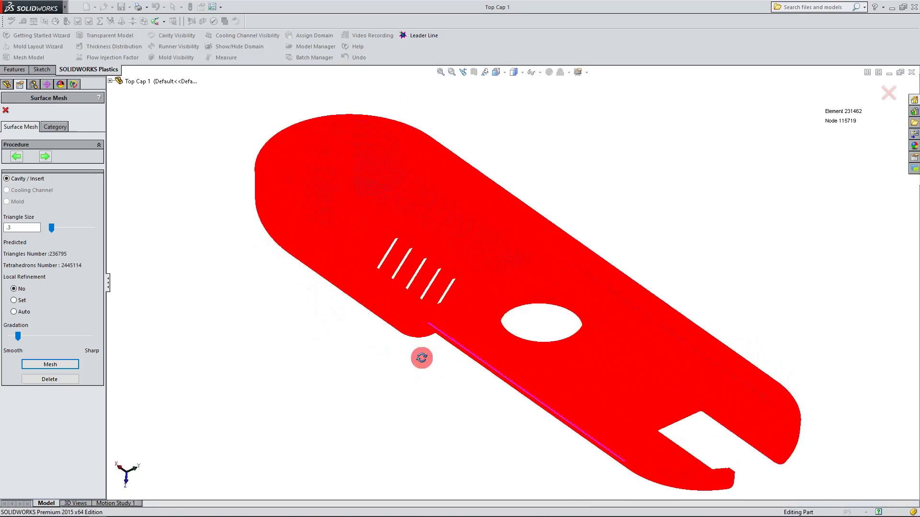
scroll(536, 334, down, 8)
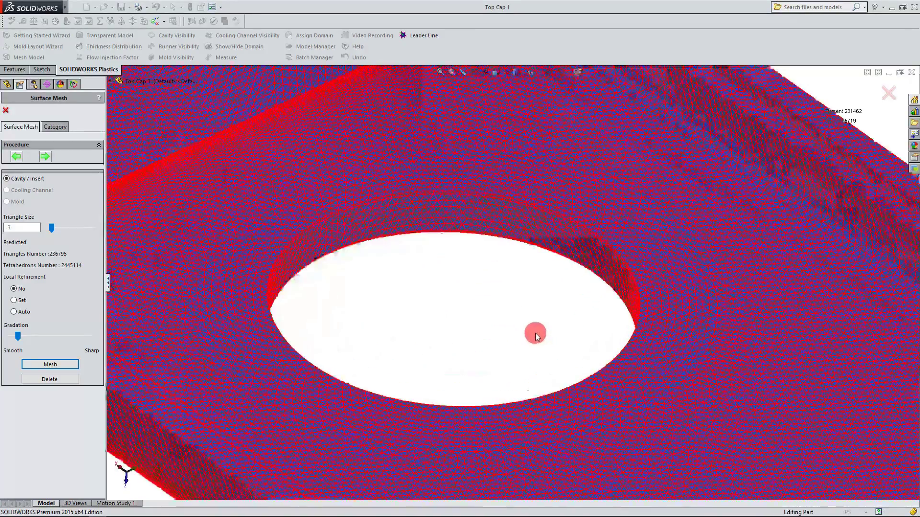
scroll(535, 334, up, 8)
scroll(240, 99, down, 5)
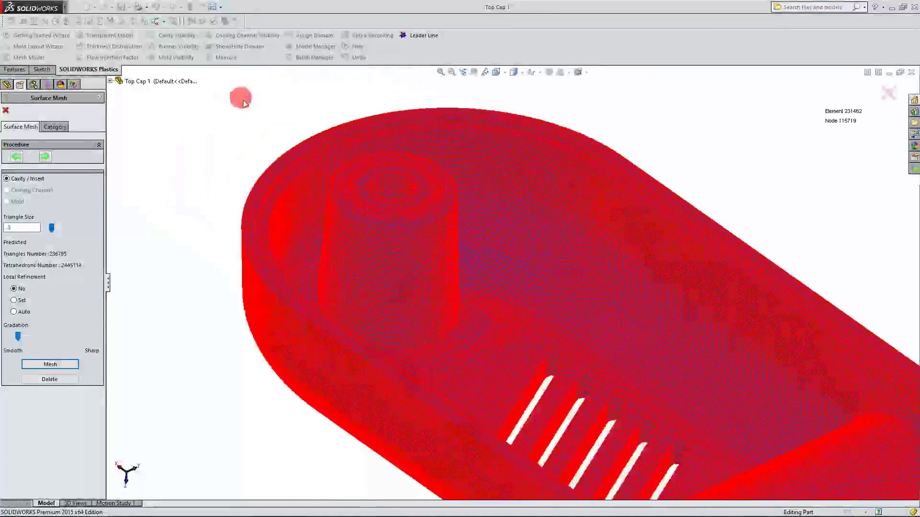
scroll(450, 218, down, 6)
scroll(449, 218, up, 8)
scroll(784, 477, down, 3)
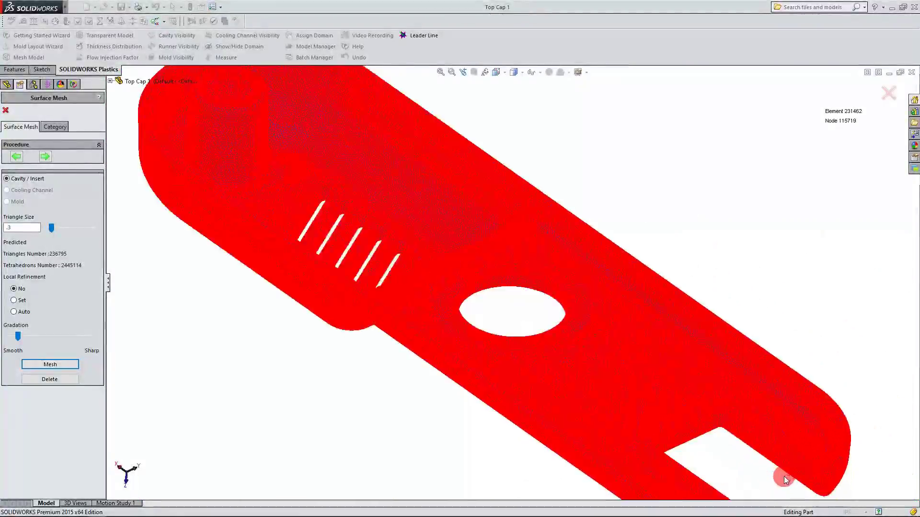
scroll(784, 476, down, 8)
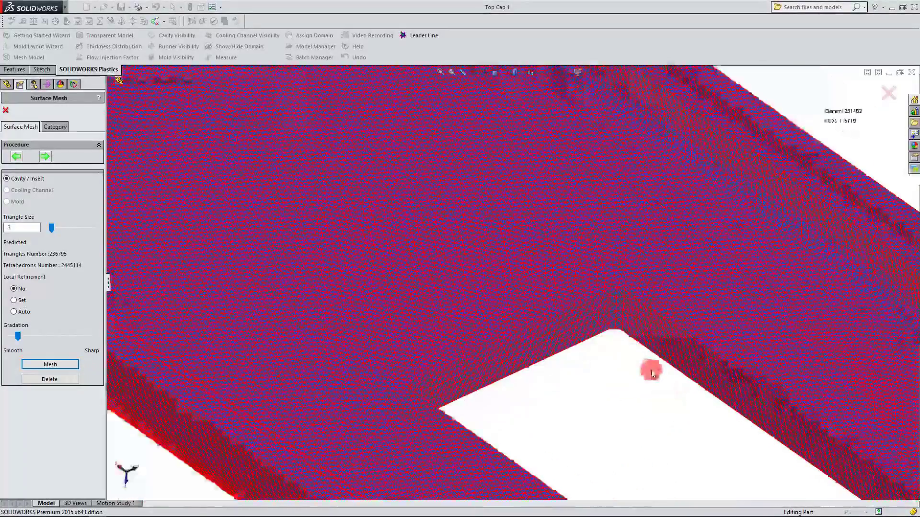
scroll(649, 370, up, 8)
scroll(334, 187, down, 6)
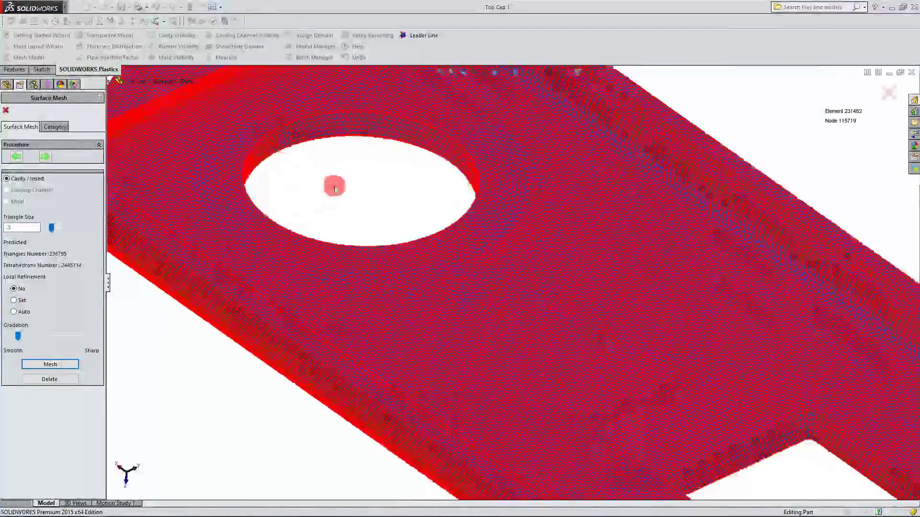
scroll(530, 281, up, 6)
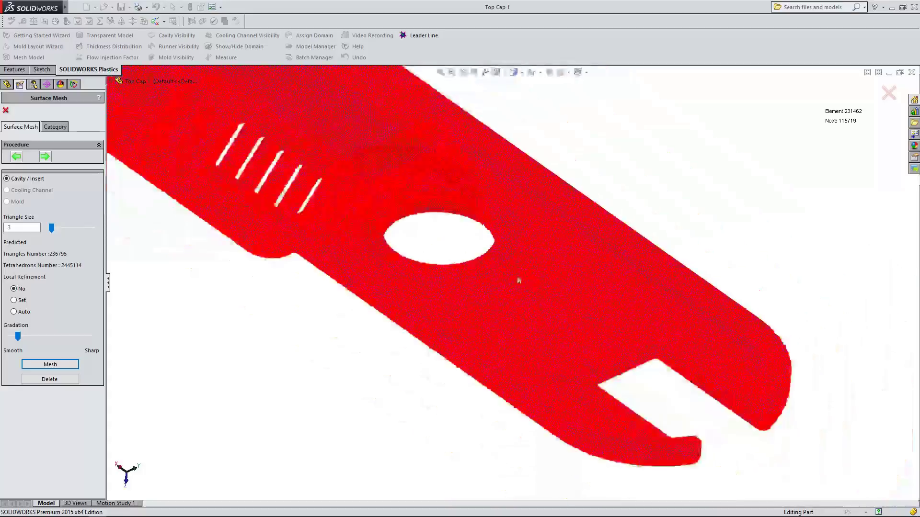
- Examine how the 0.3 surface mesh represents the vent slots from several angles
scroll(345, 201, down, 6)
scroll(345, 201, up, 6)
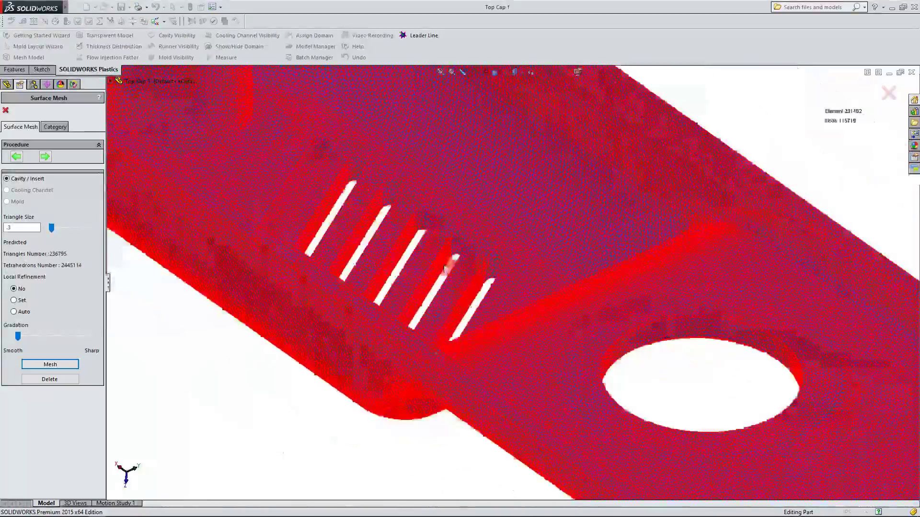
scroll(703, 379, down, 5)
scroll(595, 359, up, 5)
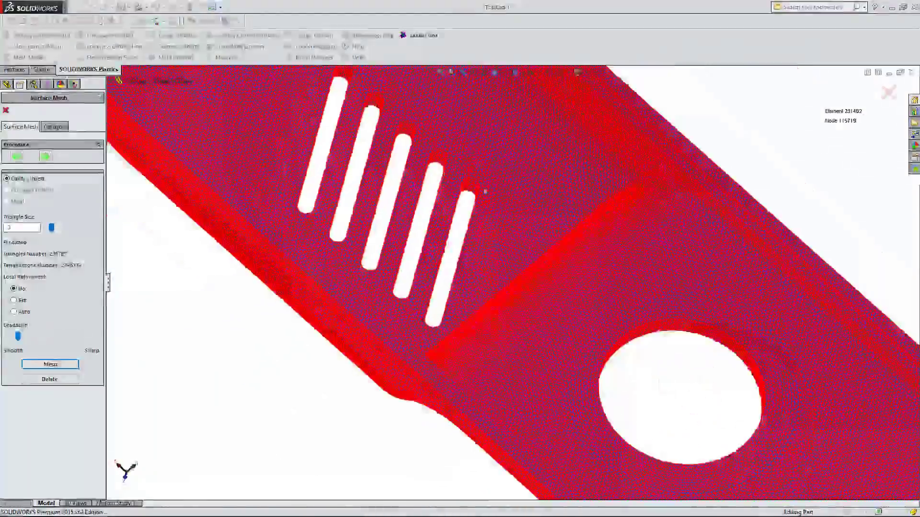
scroll(513, 255, down, 7)
scroll(472, 257, up, 6)
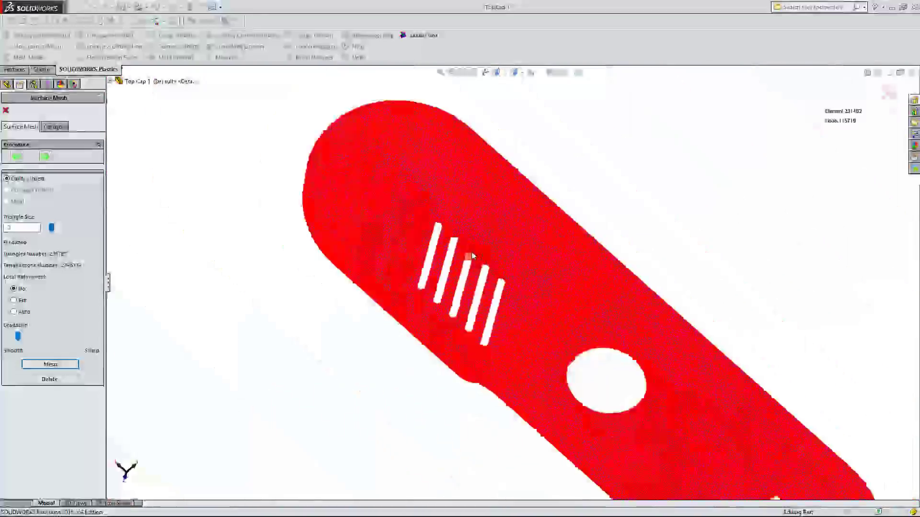
middle_drag(580, 319, 606, 339)
scroll(571, 335, down, 8)
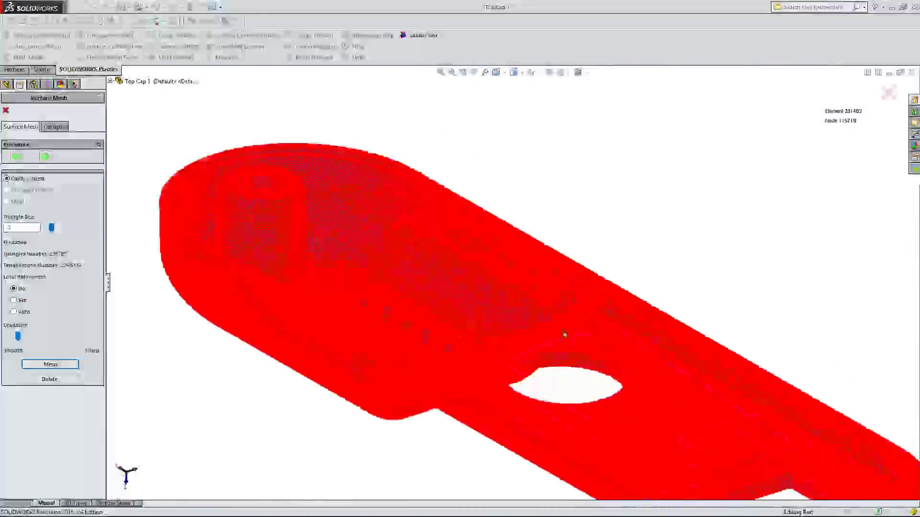
scroll(476, 312, up, 6)
scroll(433, 333, down, 10)
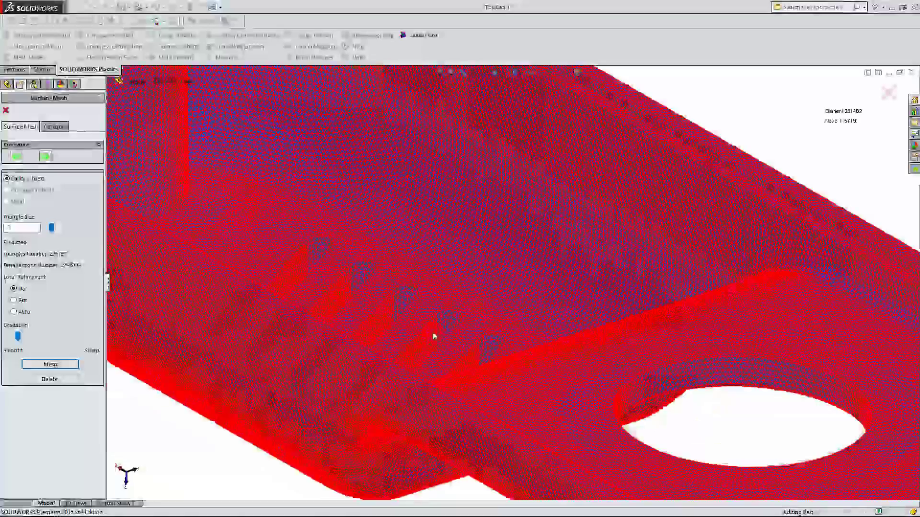
scroll(441, 356, up, 6)
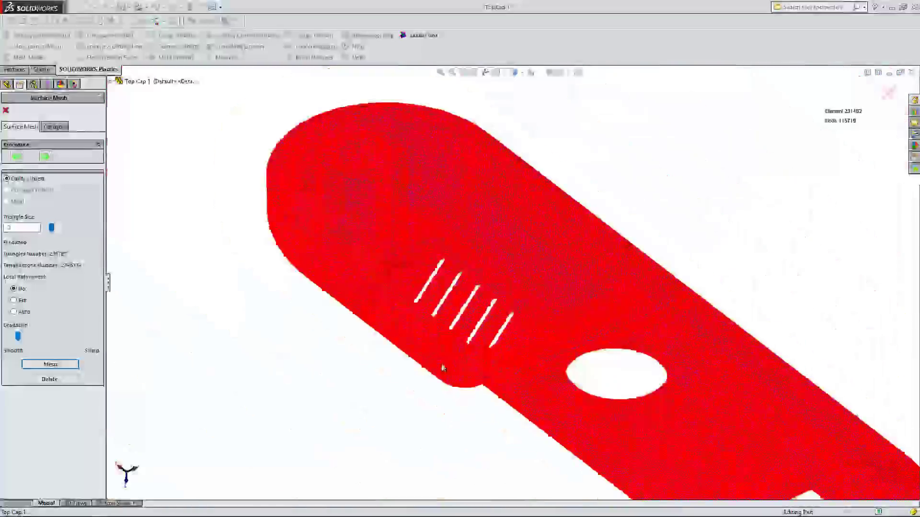
scroll(548, 350, down, 3)
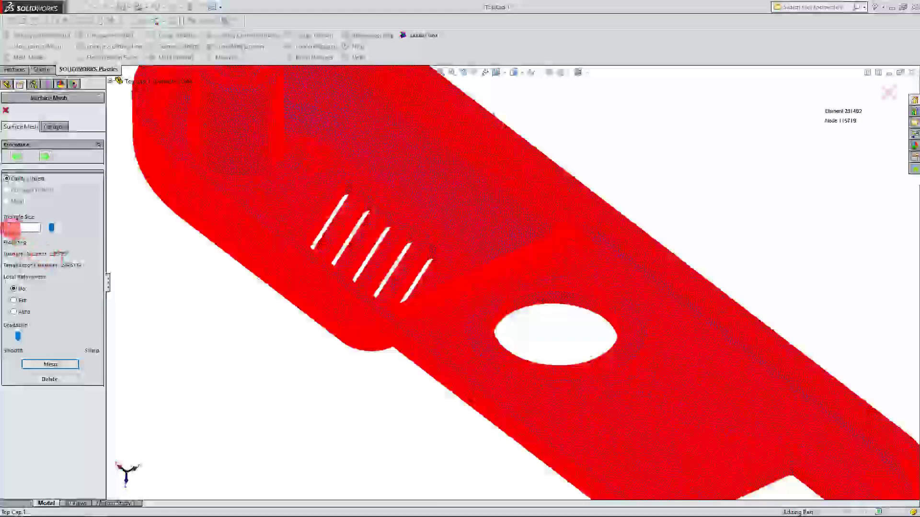
- Set the triangle size to 0.7, shift the gradation to about midway between smooth and sharp, and regenerate the surface mesh
double_click(9, 228)
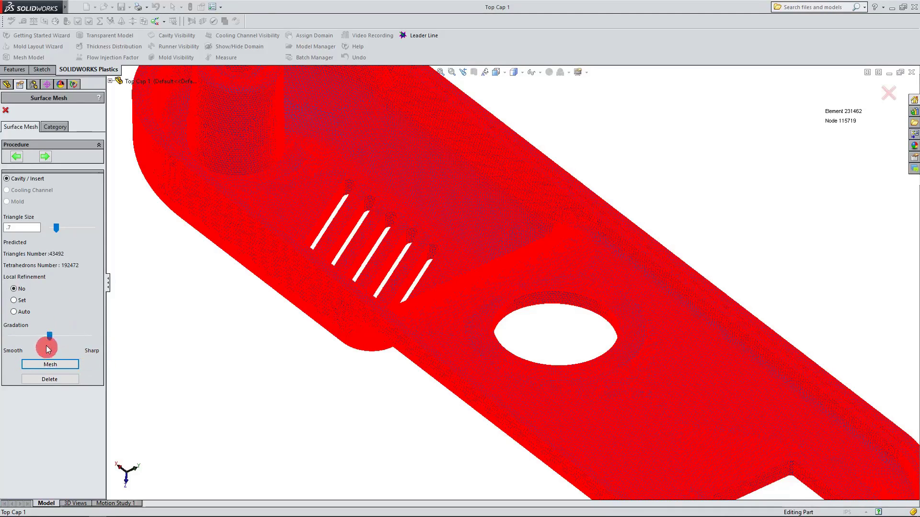
click(51, 365)
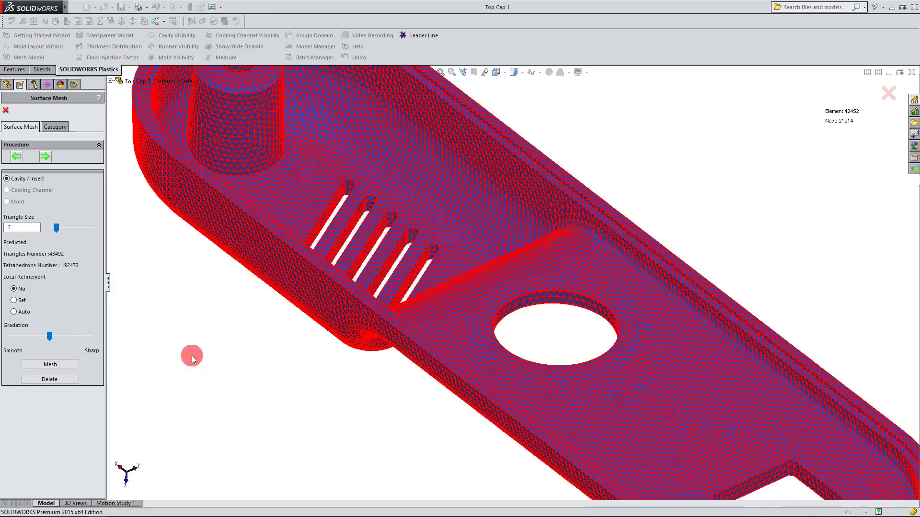
- Examine the 0.7 surface mesh over the part and up close at the rounded ends of the vent slots
scroll(214, 364, up, 3)
scroll(555, 311, down, 2)
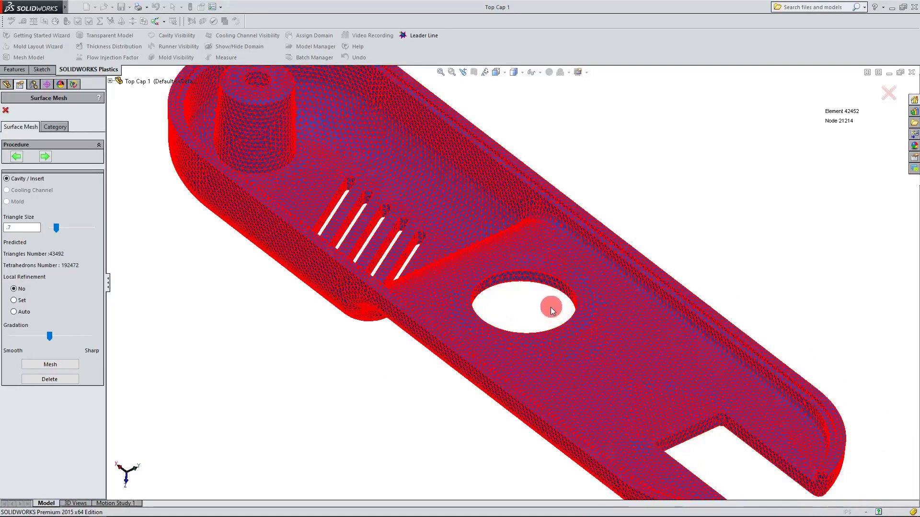
scroll(551, 310, up, 2)
scroll(401, 194, down, 6)
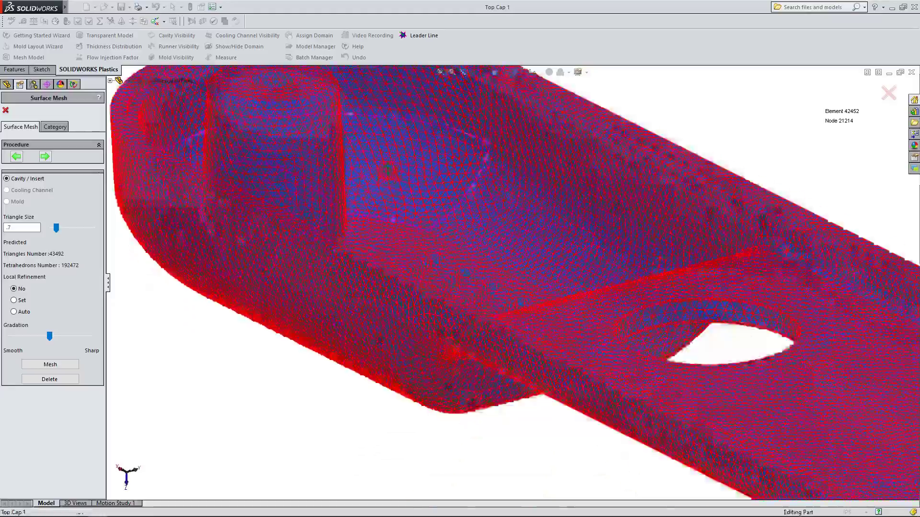
scroll(533, 353, up, 3)
scroll(533, 354, down, 5)
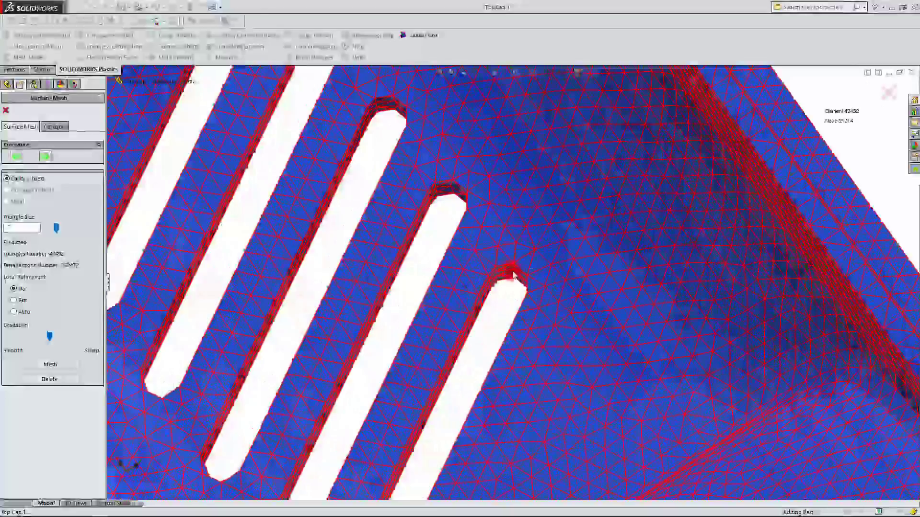
scroll(511, 273, down, 2)
mouse_move(515, 294)
middle_down()
mouse_move(541, 278)
mouse_move(523, 293)
middle_up()
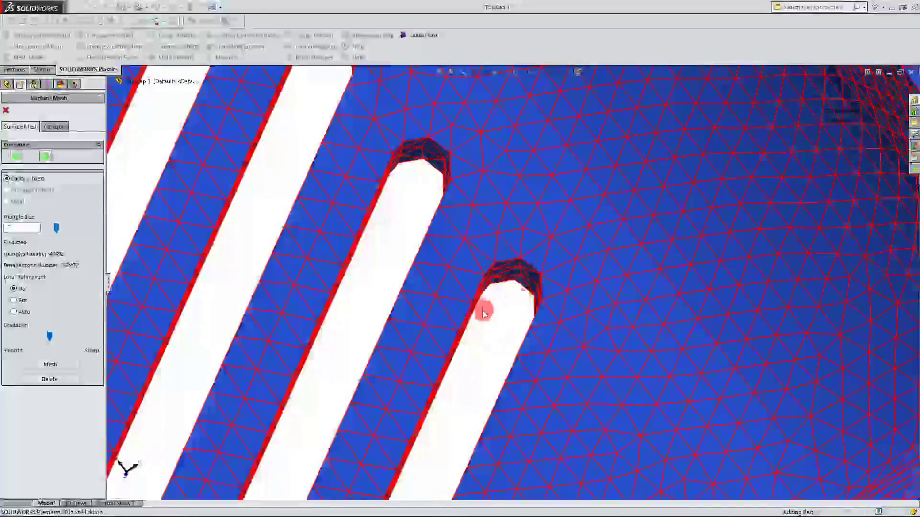
middle_drag(501, 317, 511, 298)
scroll(507, 295, up, 6)
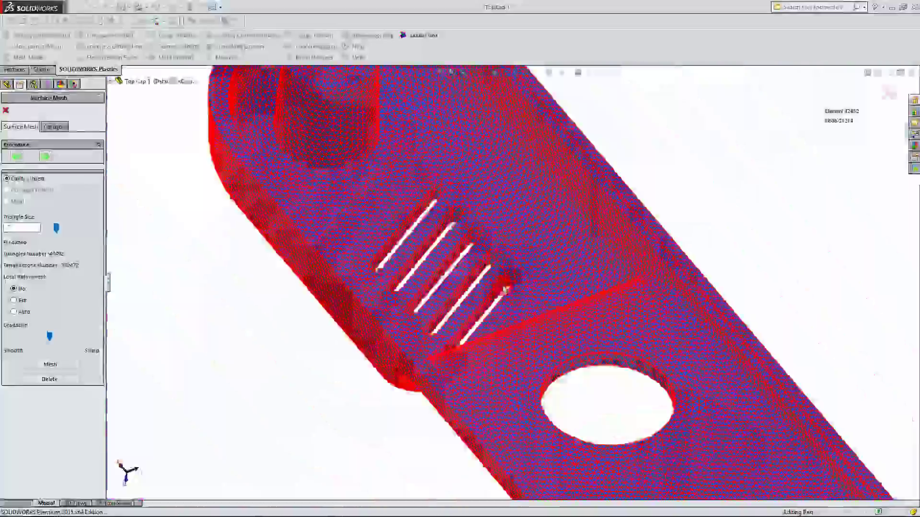
- Examine the triangles on the cylindrical boss and the surrounding inner wall
scroll(508, 291, up, 3)
middle_drag(558, 374, 570, 311)
scroll(447, 243, down, 6)
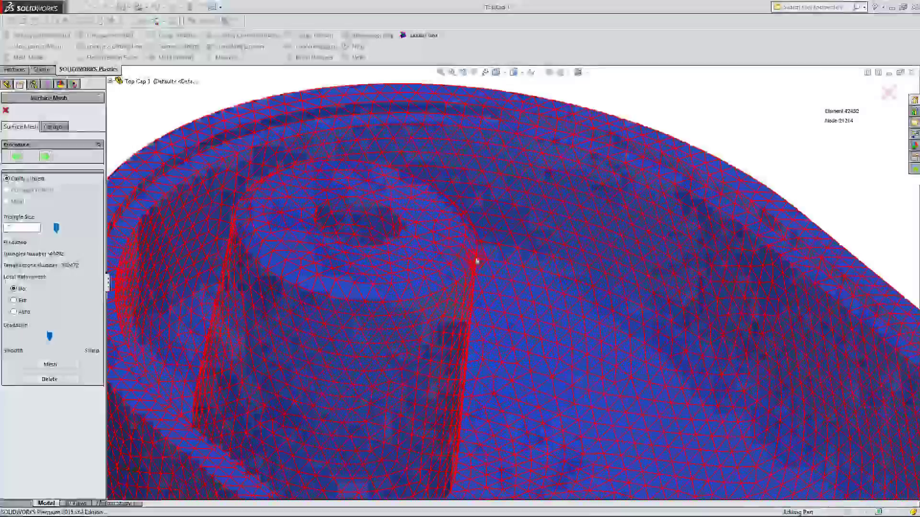
scroll(488, 249, up, 4)
middle_drag(490, 255, 546, 298)
scroll(463, 237, down, 2)
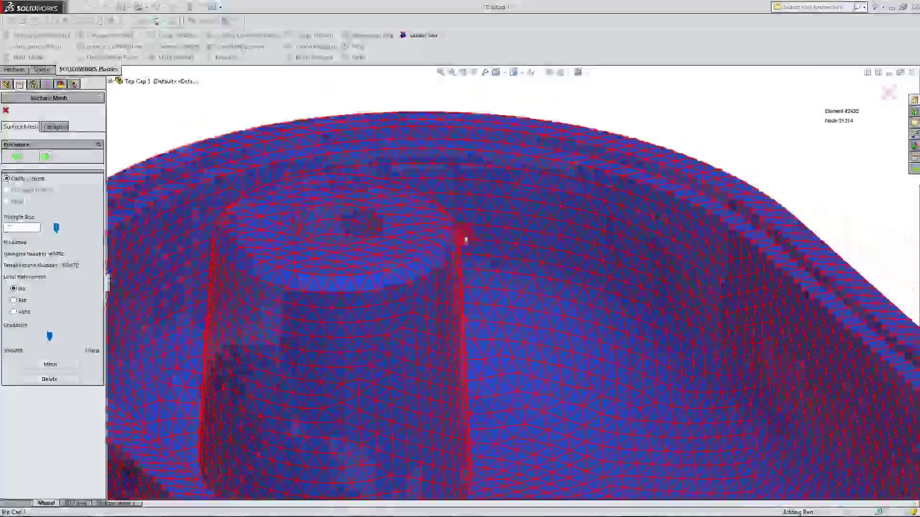
scroll(469, 241, up, 4)
scroll(471, 243, up, 5)
middle_drag(582, 384, 583, 434)
scroll(591, 388, down, 2)
scroll(592, 388, down, 1)
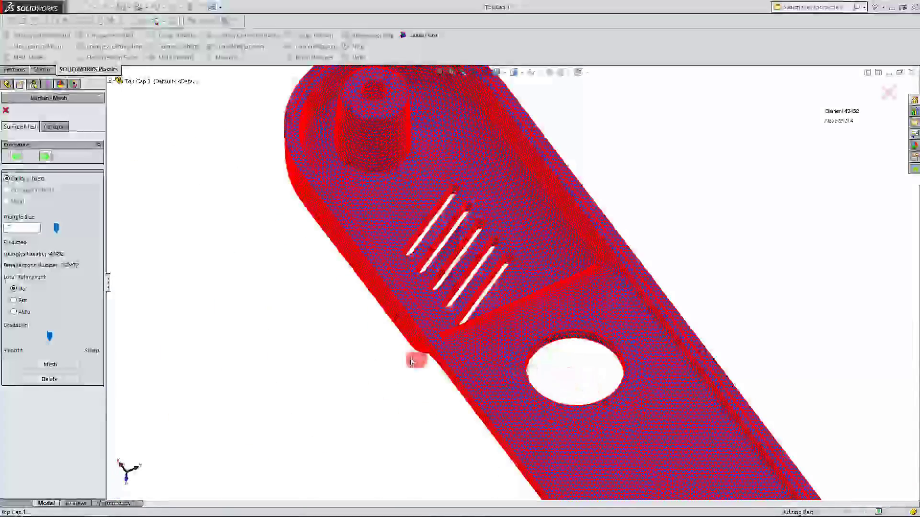
- Switch local refinement to Auto with triangle size 0.7 and mesh tolerance 1, and regenerate the surface mesh
click(15, 312)
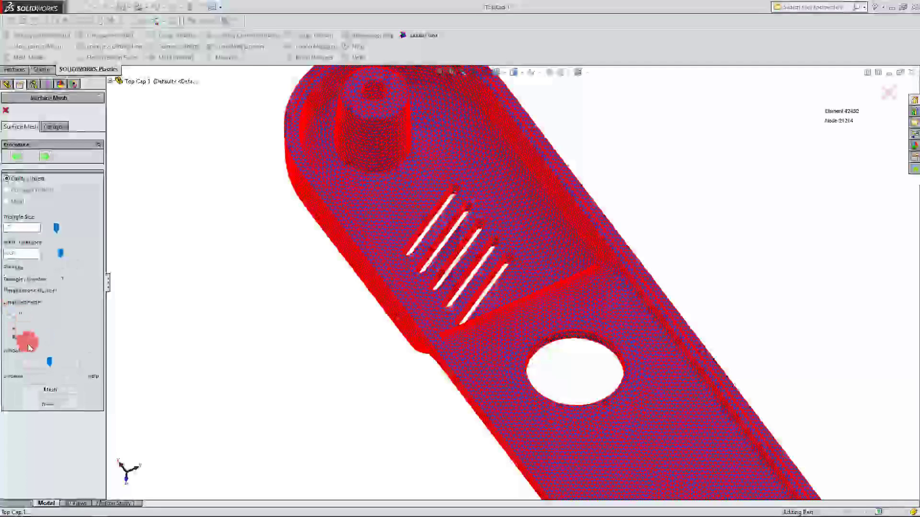
click(28, 254)
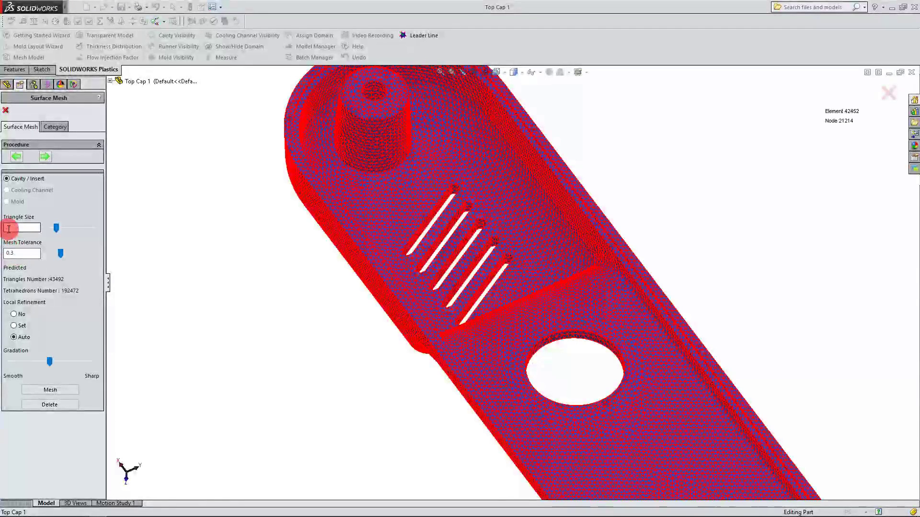
text(.7)
click(17, 252)
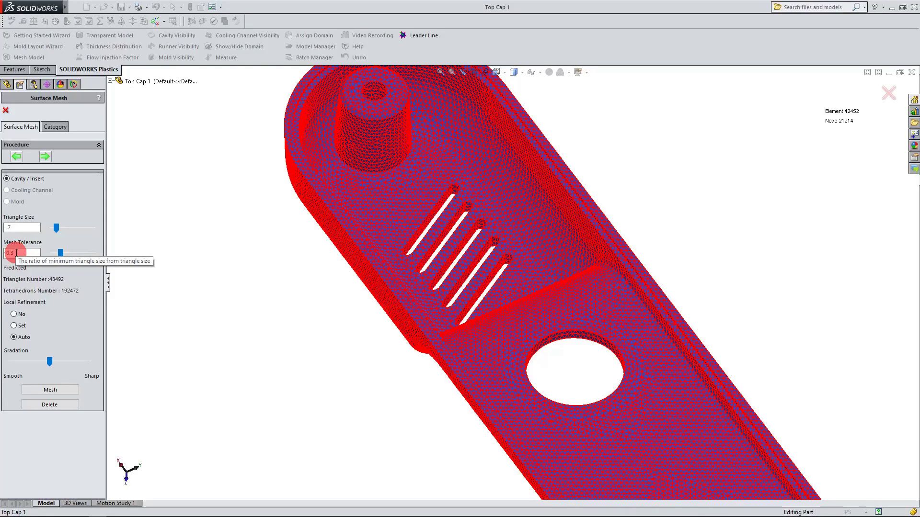
double_click(17, 252)
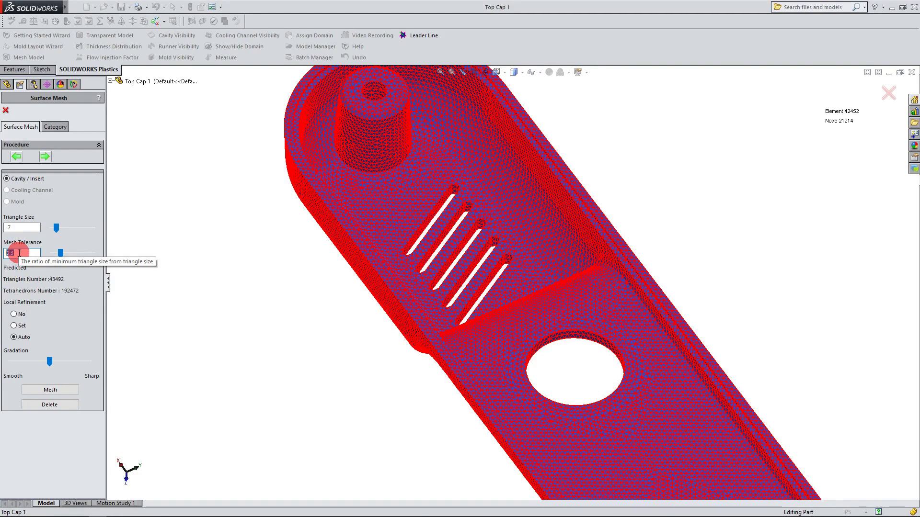
text(1)
click(50, 390)
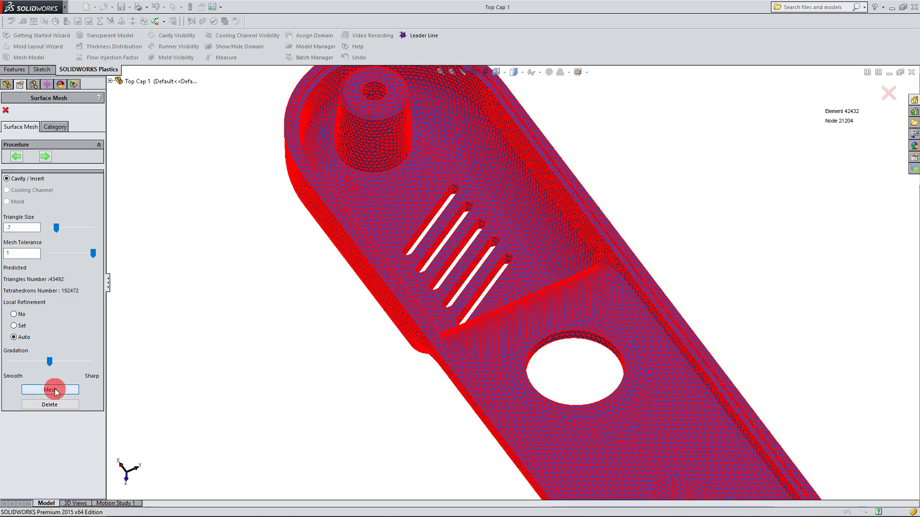
- Examine the automatically refined surface mesh around the boss, the inner walls and the vent slots
scroll(361, 371, up, 1)
middle_drag(401, 386, 404, 316)
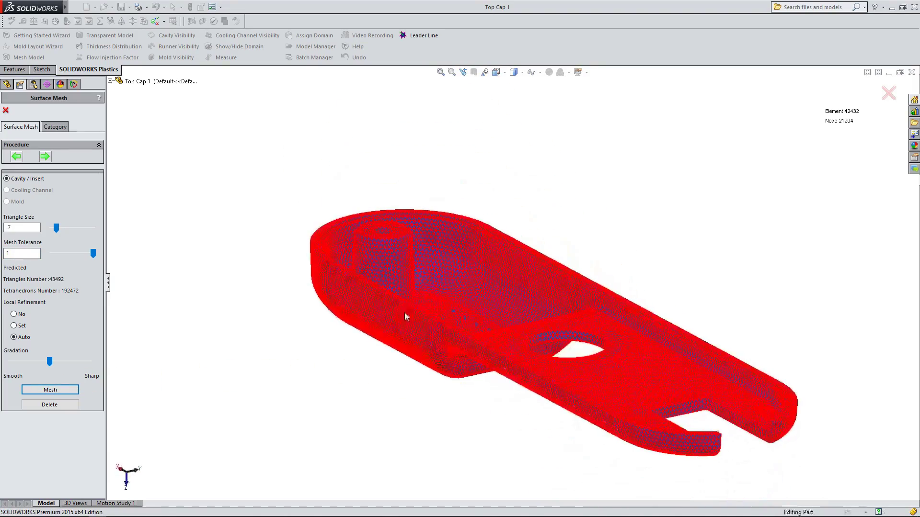
scroll(426, 232, down, 4)
scroll(430, 259, down, 4)
middle_drag(431, 272, 432, 289)
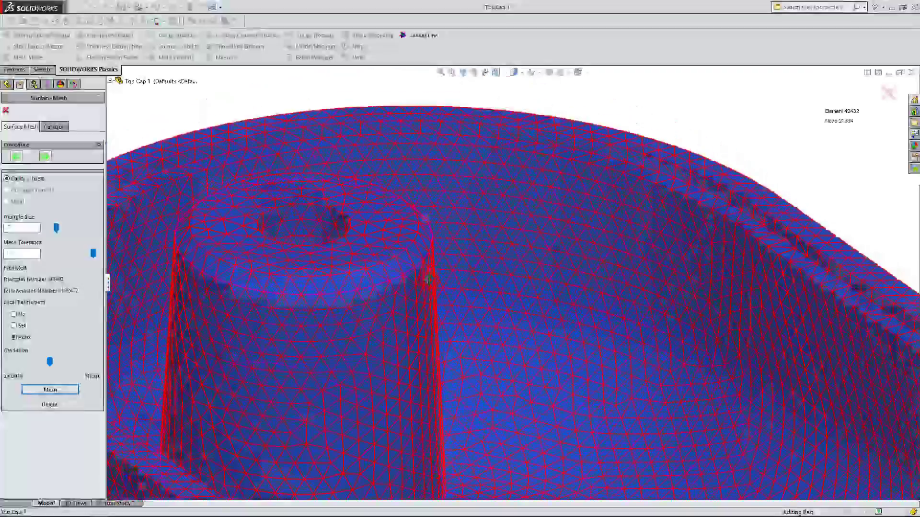
scroll(432, 289, up, 4)
scroll(432, 289, up, 3)
scroll(376, 207, down, 3)
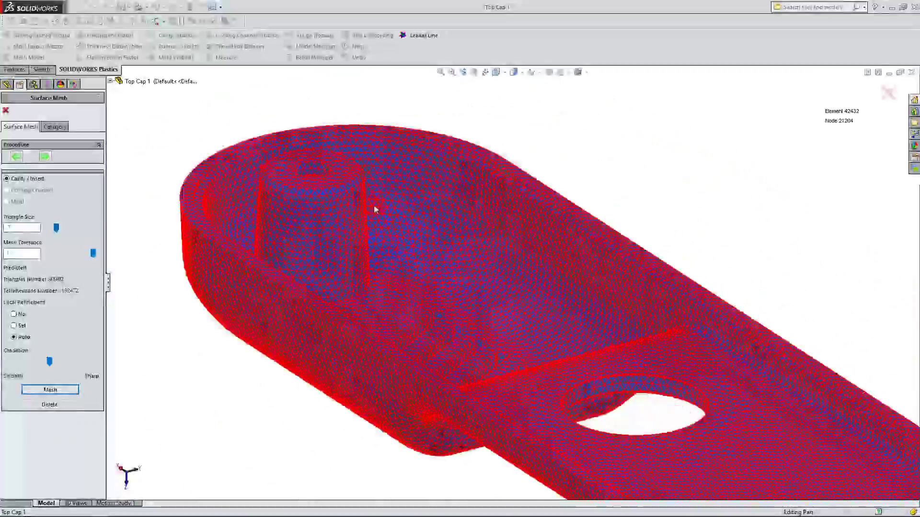
scroll(436, 280, down, 2)
scroll(437, 280, up, 3)
scroll(564, 448, down, 5)
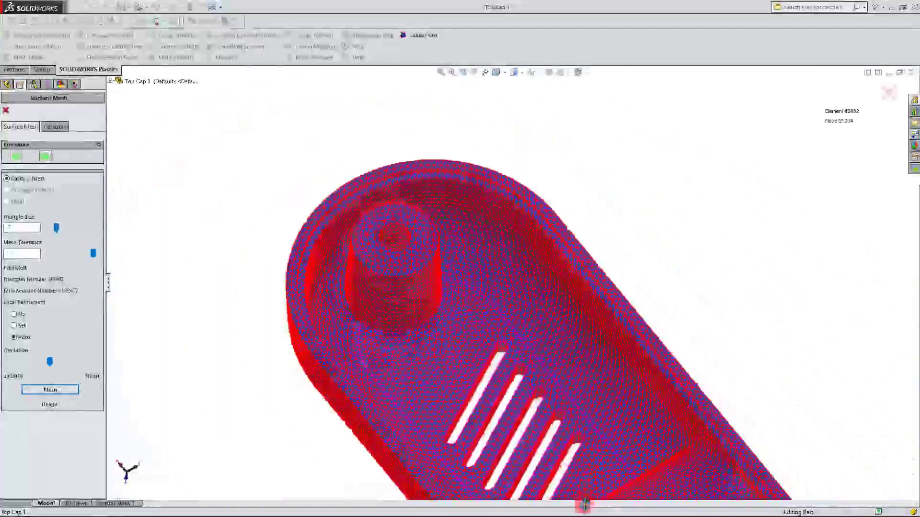
- Set the mesh tolerance to 0.1 and regenerate the surface mesh
scroll(563, 338, down, 4)
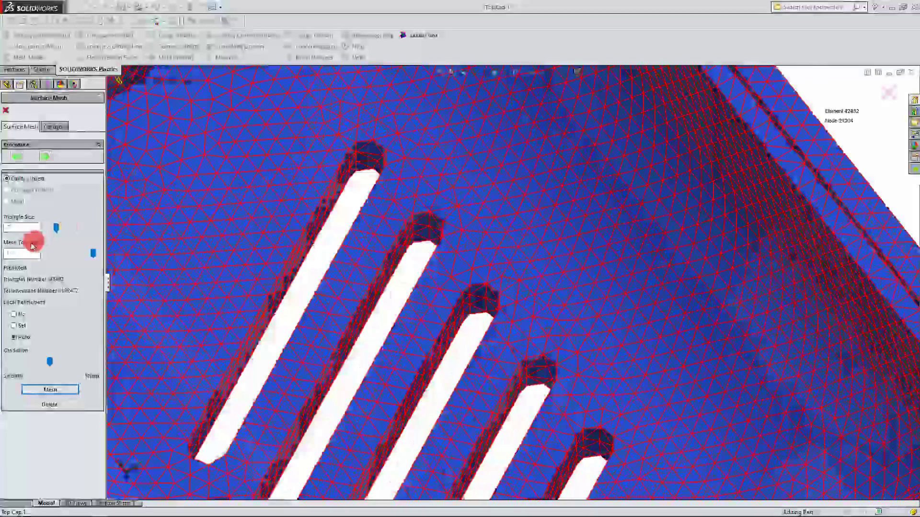
drag(19, 254, 6, 254)
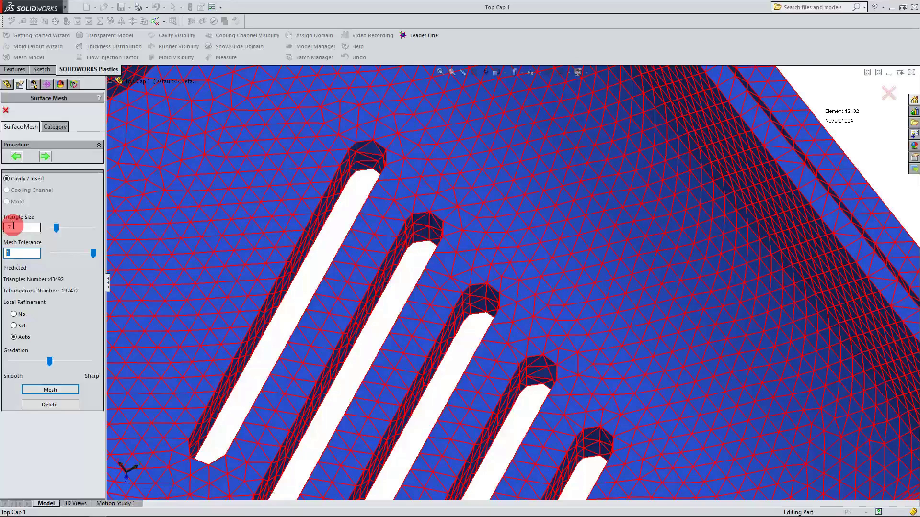
text(.1)
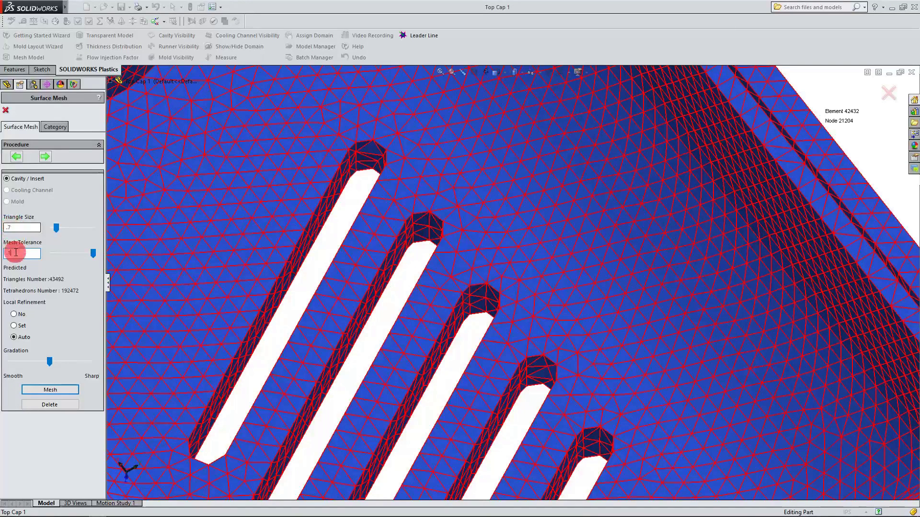
click(47, 390)
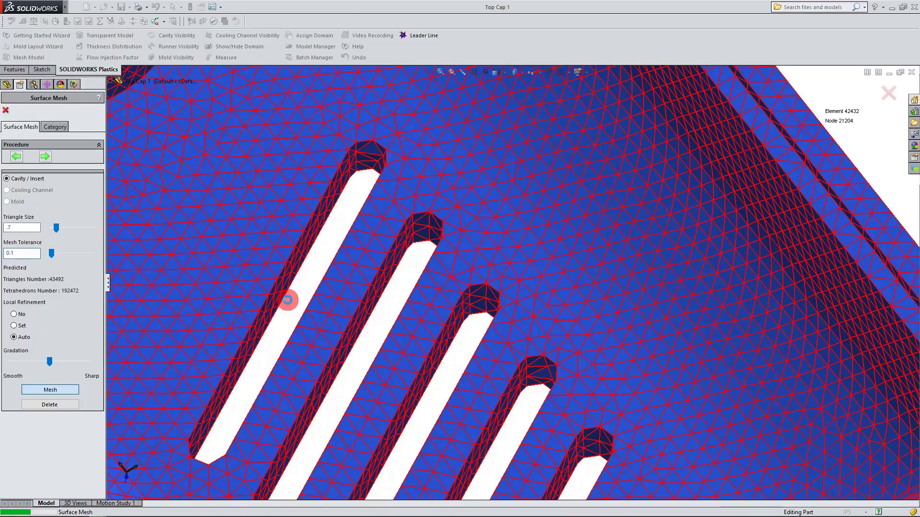
- Examine the regenerated surface mesh over the part, especially at the vent slots and the cylindrical boss
scroll(425, 297, up, 5)
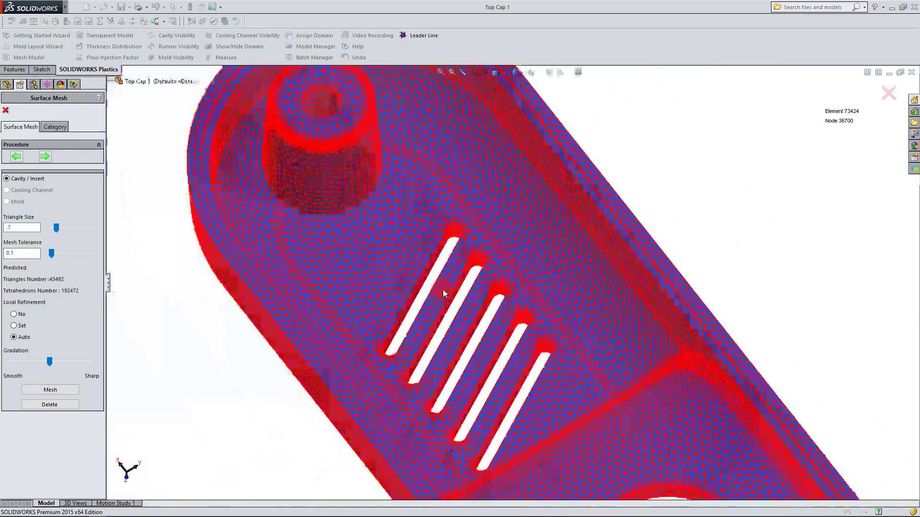
middle_drag(546, 357, 498, 358)
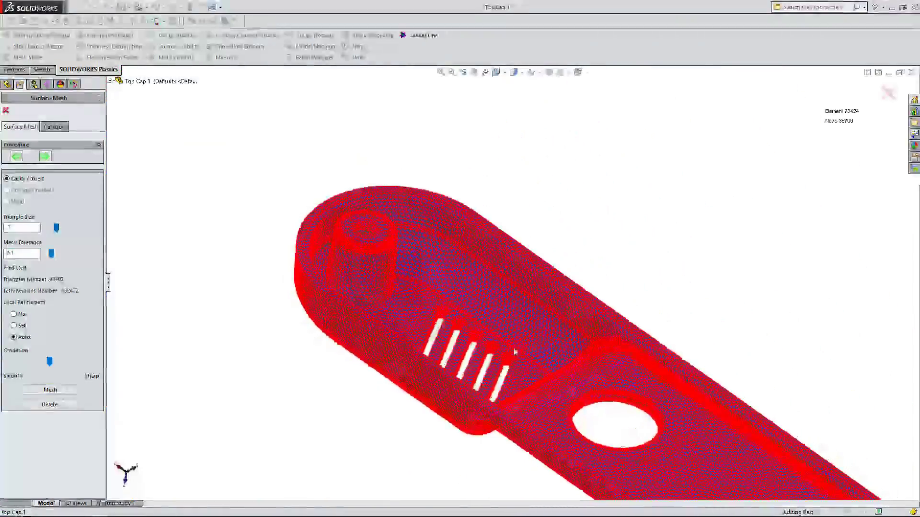
scroll(496, 357, down, 3)
scroll(497, 358, up, 2)
scroll(499, 349, down, 4)
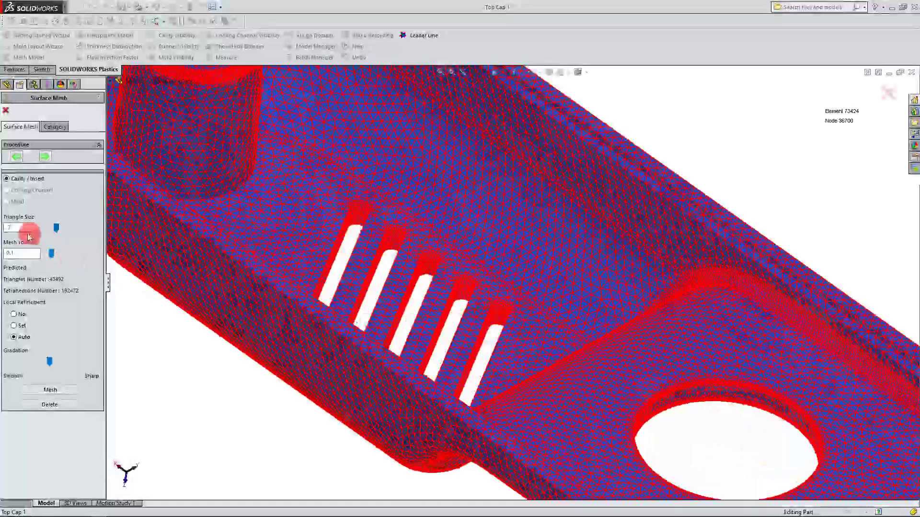
click(7, 225)
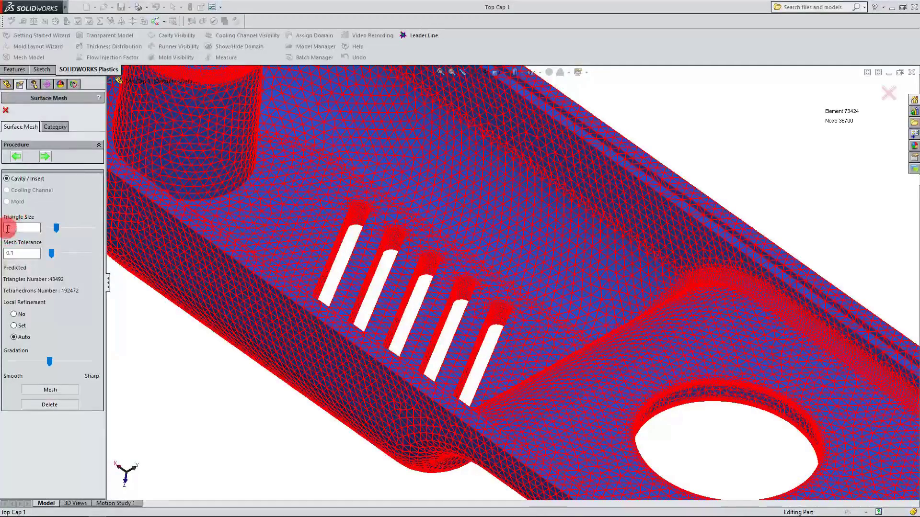
scroll(467, 301, up, 4)
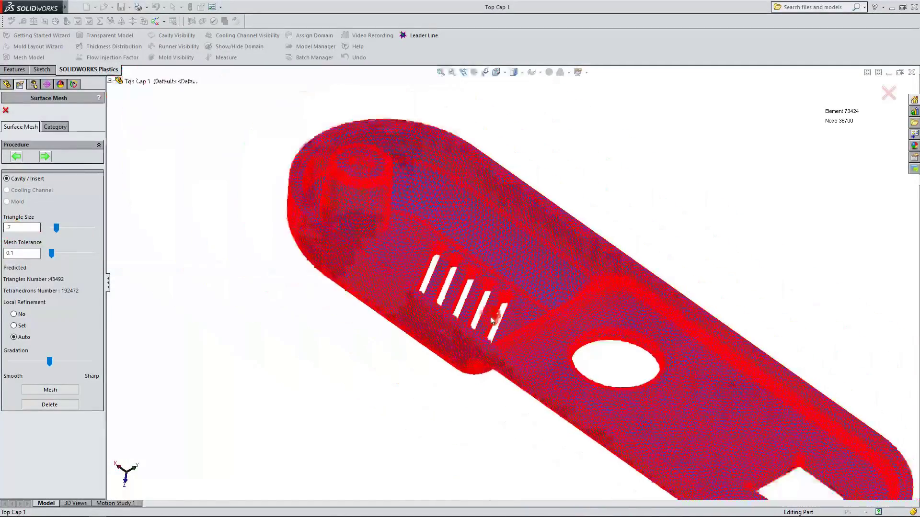
scroll(547, 253, down, 2)
middle_drag(522, 264, 521, 308)
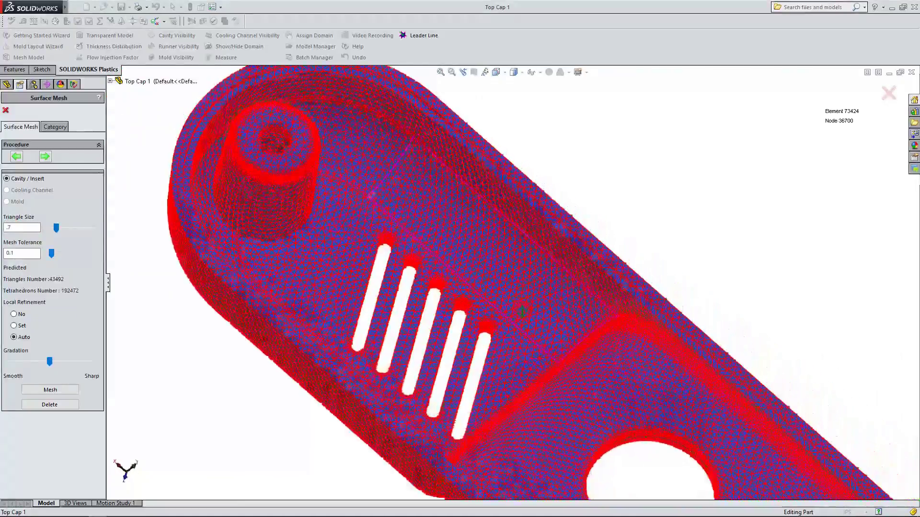
scroll(498, 308, up, 1)
scroll(533, 344, down, 1)
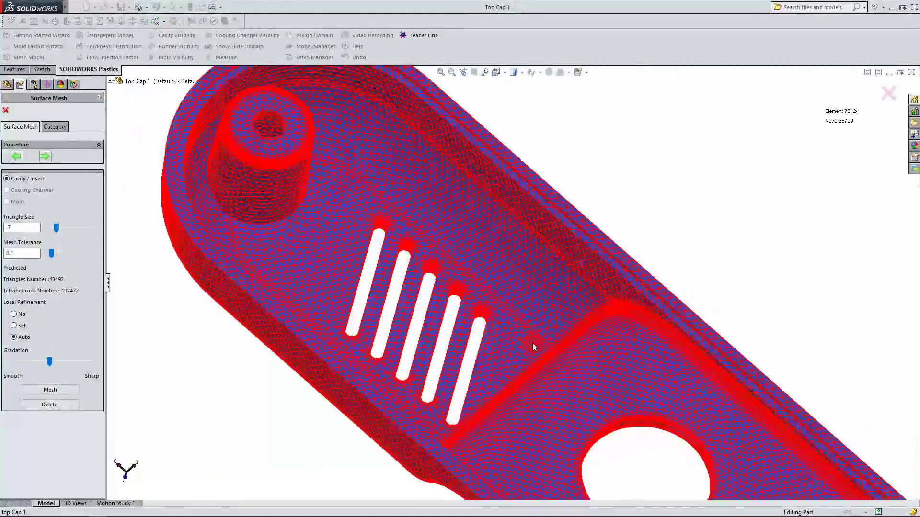
- Examine the triangles at the ends of the vent slots and along the adjacent raised ridge
middle_drag(532, 362, 619, 340)
scroll(564, 327, up, 2)
scroll(577, 344, down, 3)
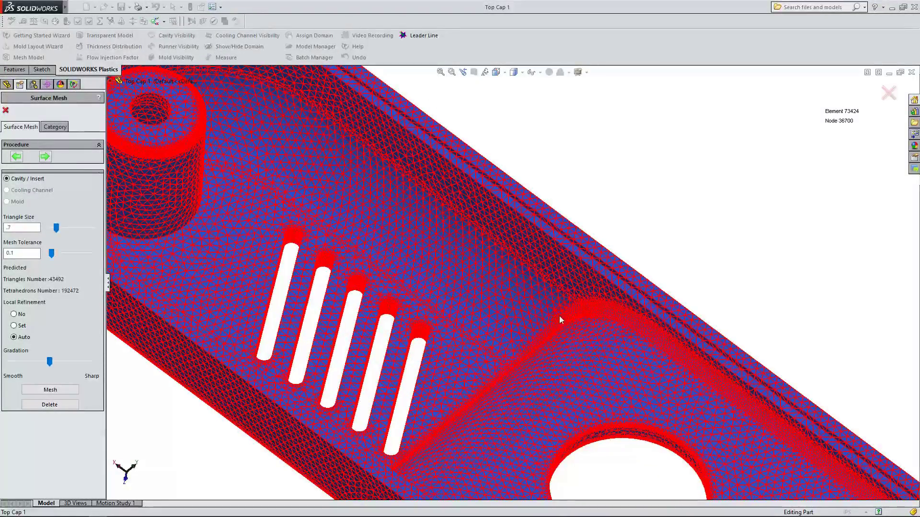
middle_drag(467, 348, 445, 348)
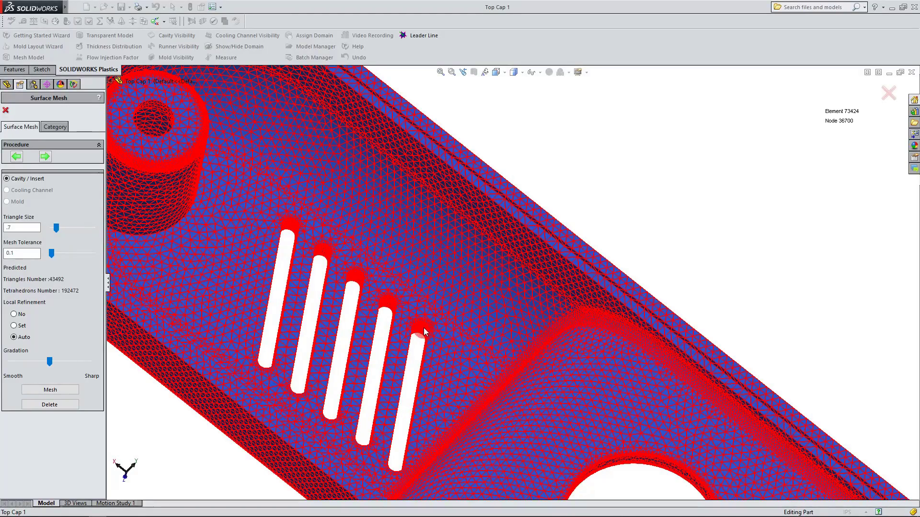
middle_drag(416, 348, 400, 302)
scroll(401, 303, up, 1)
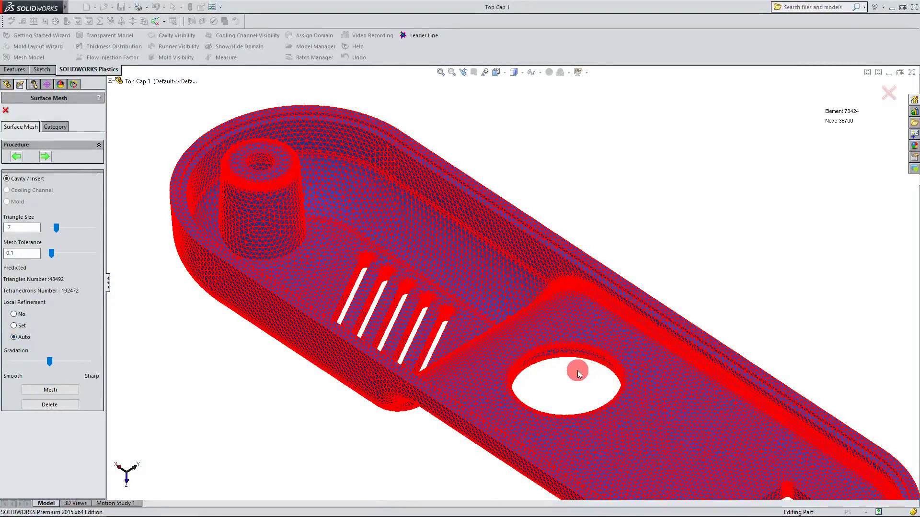
- Examine the mesh around the round opening and compare it with the refined areas at the vent slots
scroll(578, 374, down, 3)
middle_drag(554, 384, 575, 411)
scroll(575, 396, up, 3)
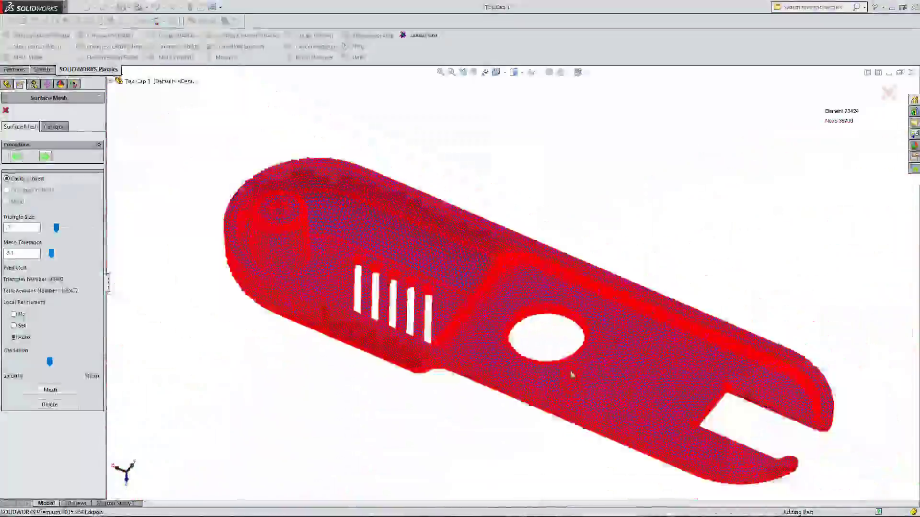
scroll(572, 375, down, 3)
scroll(530, 366, down, 2)
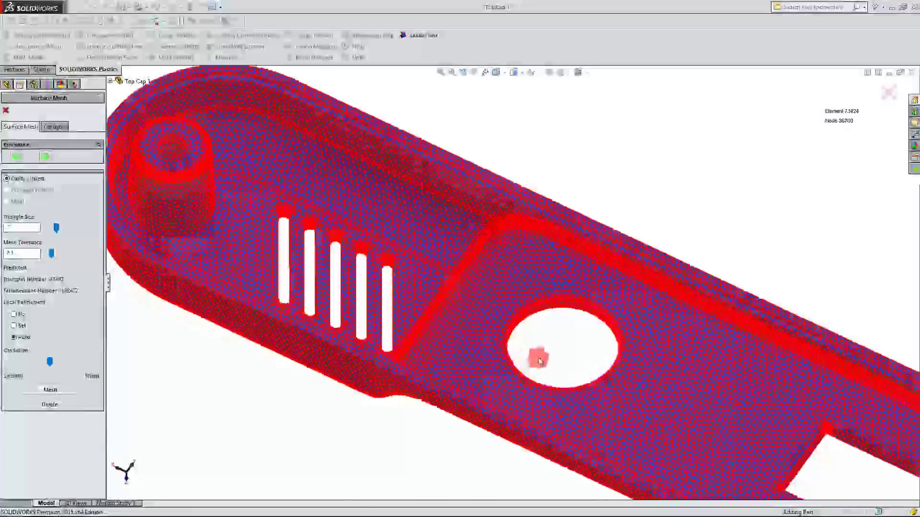
scroll(539, 363, up, 1)
scroll(413, 264, down, 4)
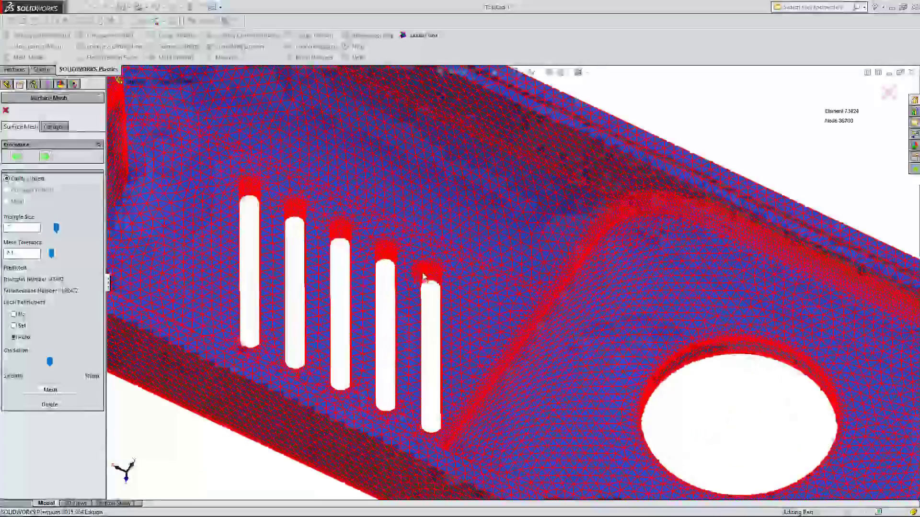
scroll(423, 277, down, 3)
scroll(427, 273, up, 4)
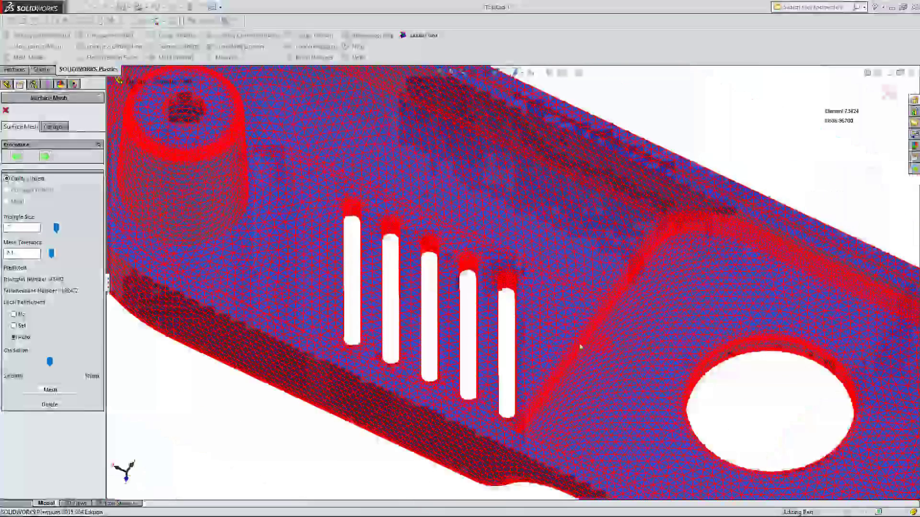
scroll(616, 349, up, 2)
- Set the triangle size to 1 and the mesh tolerance to 0.2, and regenerate the surface mesh
double_click(21, 226)
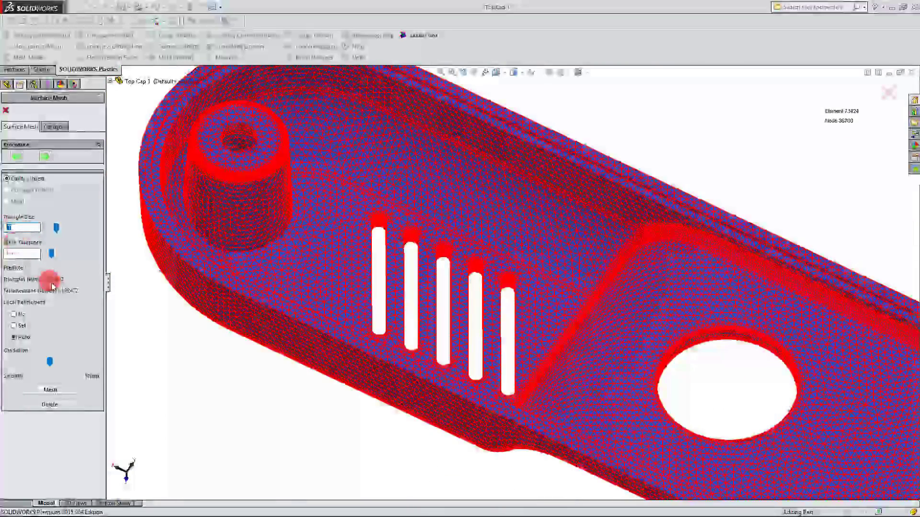
text(.)
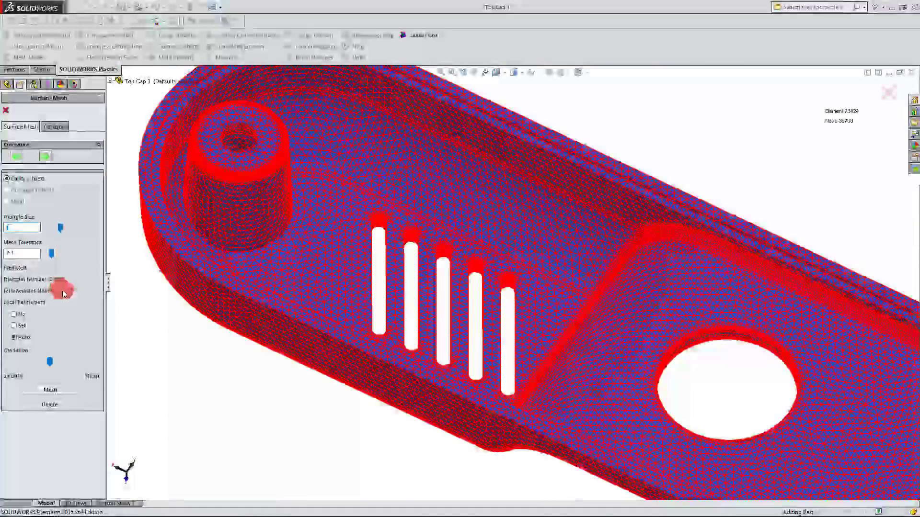
double_click(15, 253)
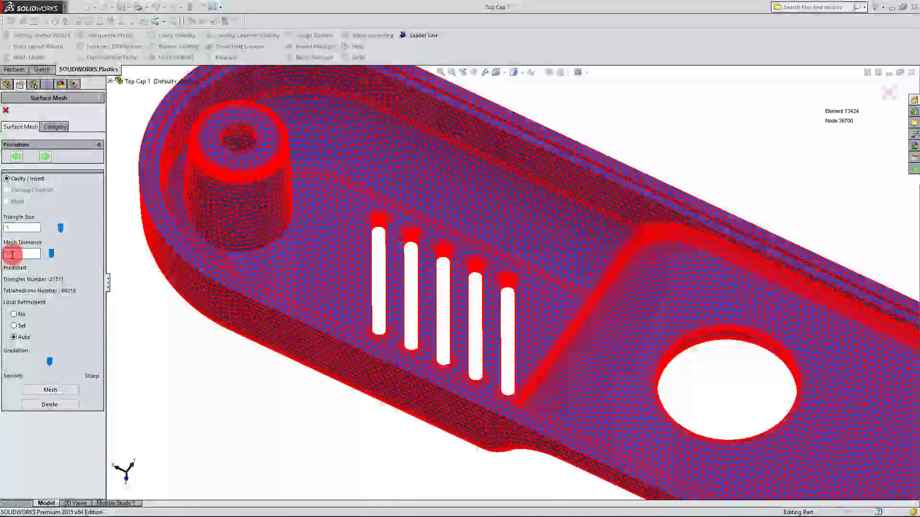
text(0.2)
click(58, 390)
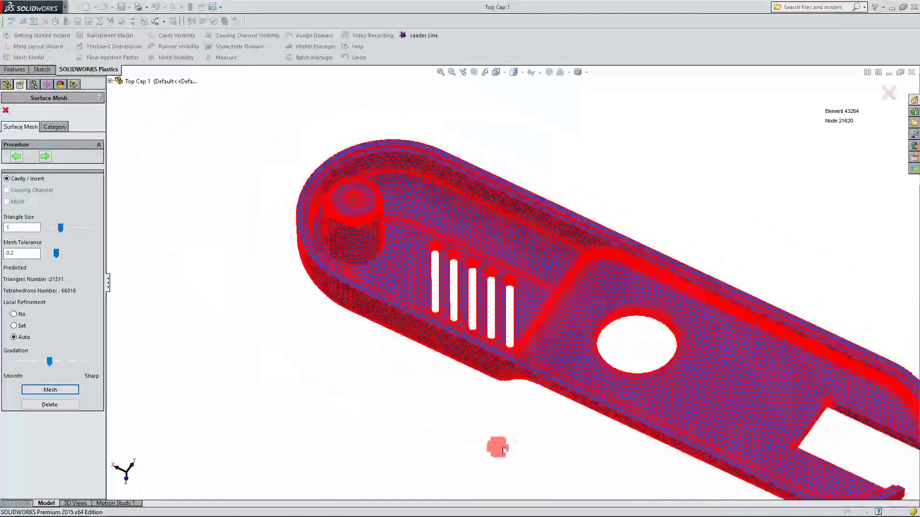
- Examine the coarser surface mesh around the round opening, the curved ridge and the vent slots
middle_drag(493, 445, 460, 364)
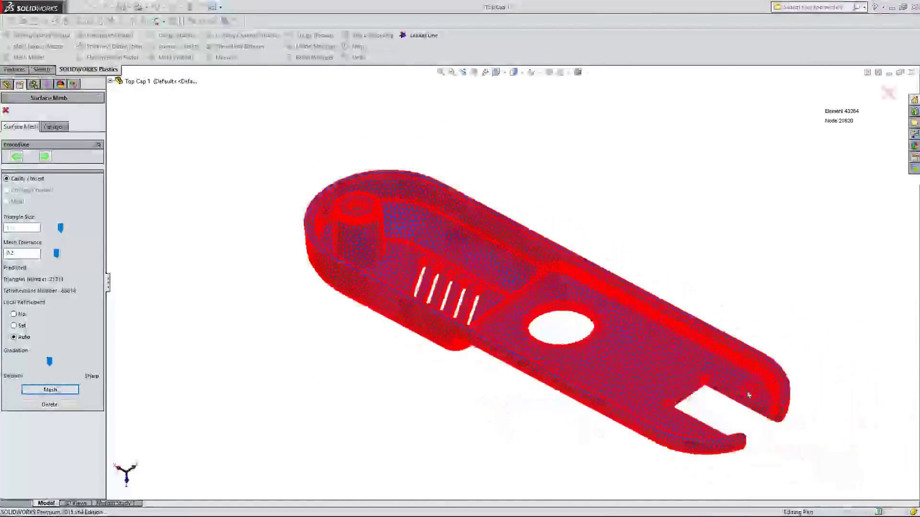
scroll(425, 312, down, 5)
middle_drag(455, 284, 484, 269)
scroll(483, 313, up, 2)
scroll(485, 311, down, 3)
scroll(484, 264, up, 2)
scroll(488, 267, down, 4)
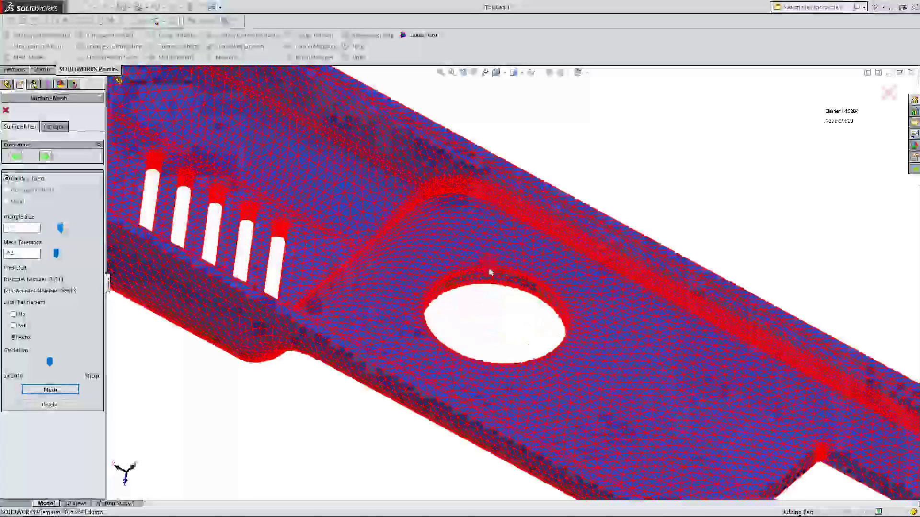
scroll(500, 307, up, 1)
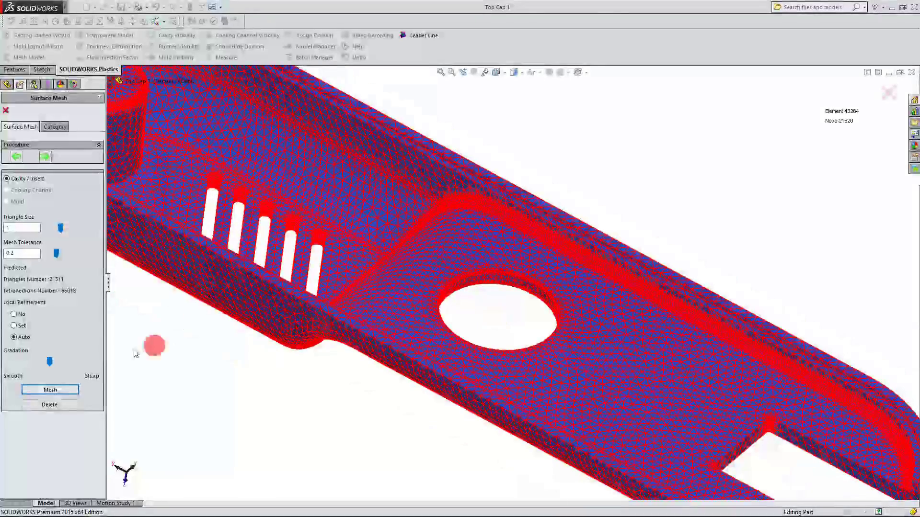
- Examine the overall triangle distribution across the whole part, from the boss to the open notch
scroll(400, 399, up, 3)
scroll(405, 357, down, 2)
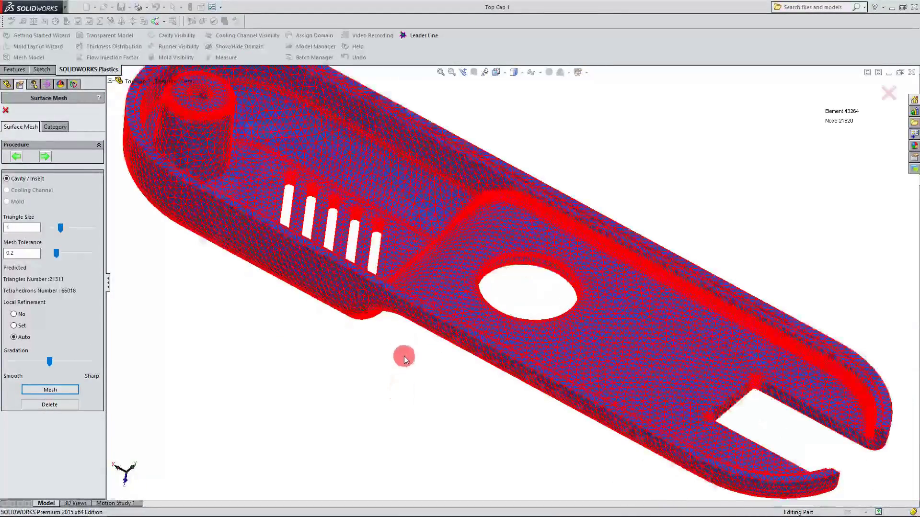
scroll(533, 263, up, 2)
scroll(533, 263, down, 3)
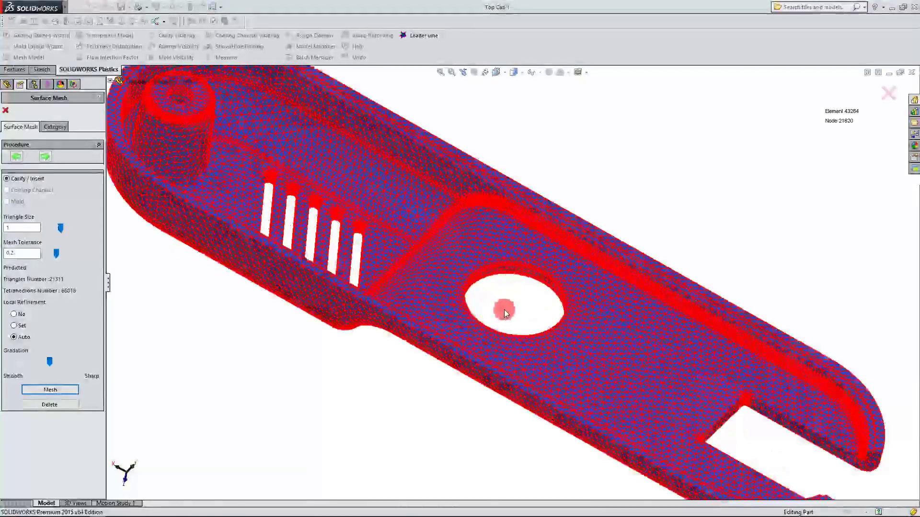
scroll(503, 308, up, 3)
scroll(503, 308, down, 1)
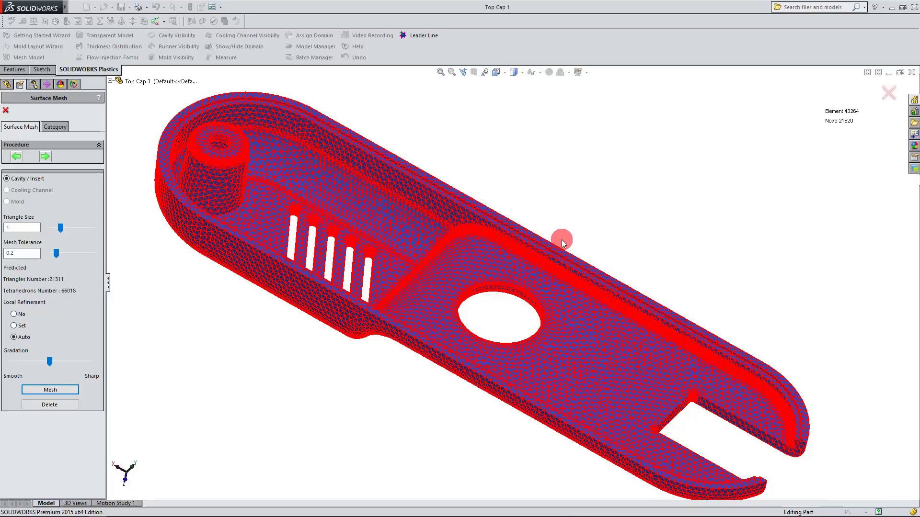
scroll(484, 219, down, 2)
- Generate the surface mesh again with the current settings, proceed to its summary, and accept it after review
click(63, 392)
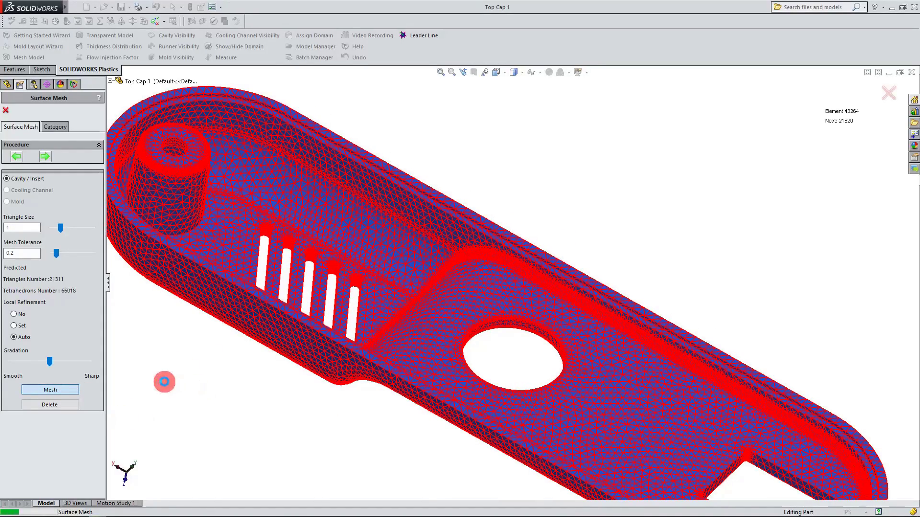
scroll(363, 399, up, 1)
middle_drag(403, 435, 438, 434)
scroll(530, 317, down, 2)
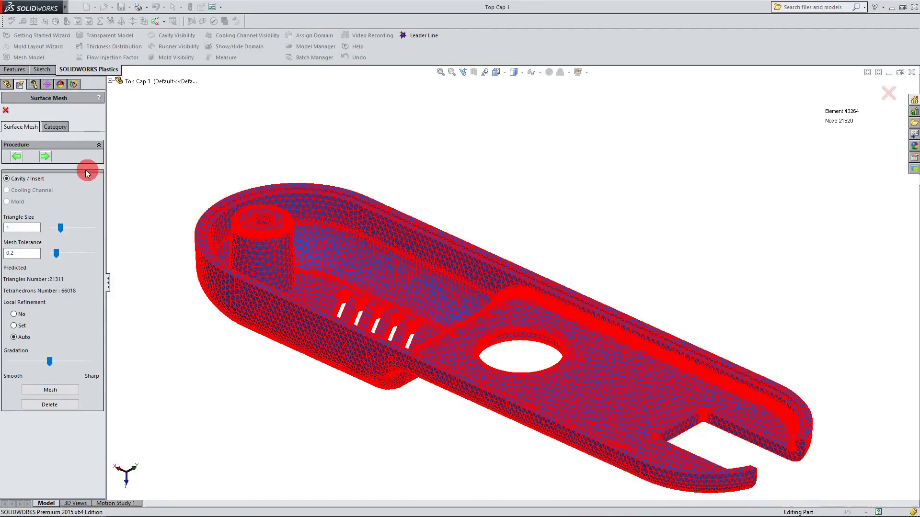
click(45, 157)
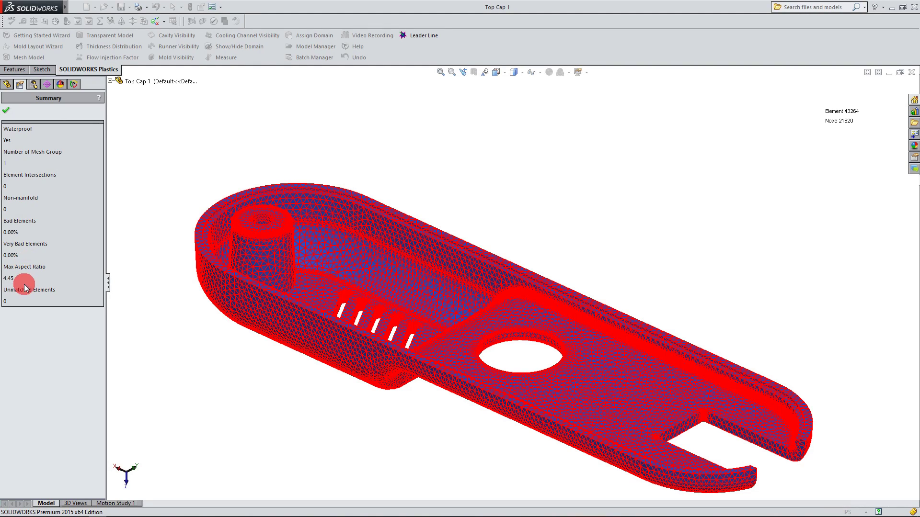
click(6, 110)
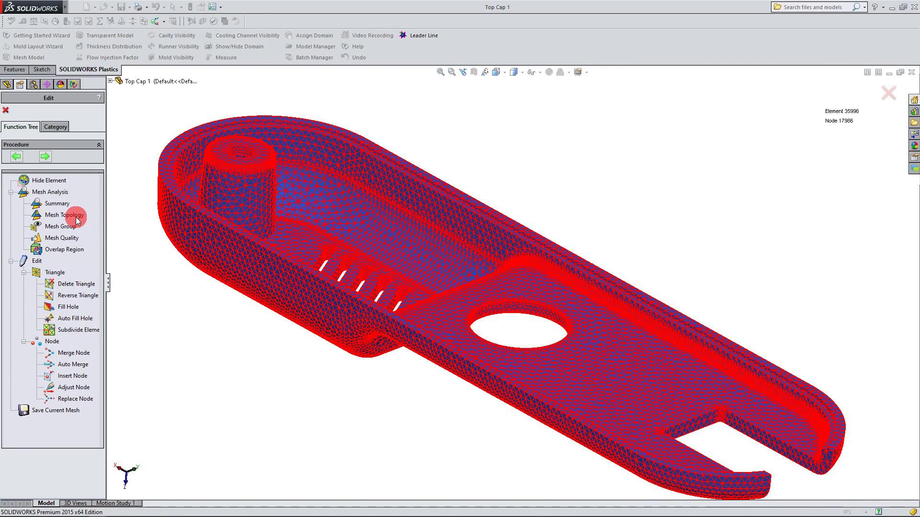
- Check the mesh topology for non-manifold and intersecting elements, and open the mesh quality check
click(56, 215)
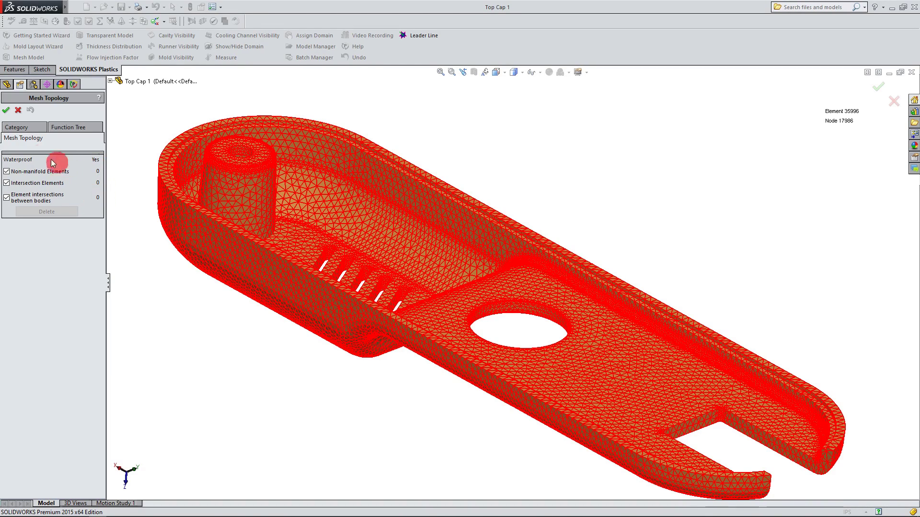
click(6, 110)
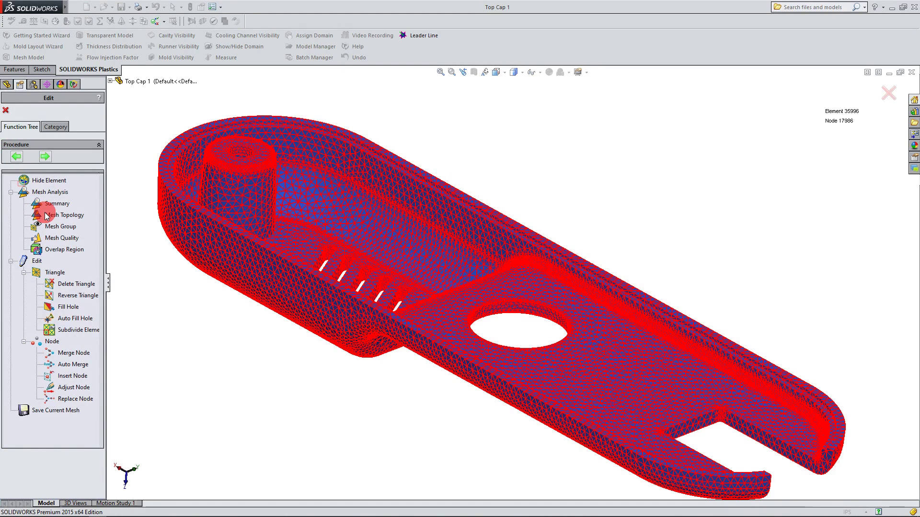
double_click(56, 238)
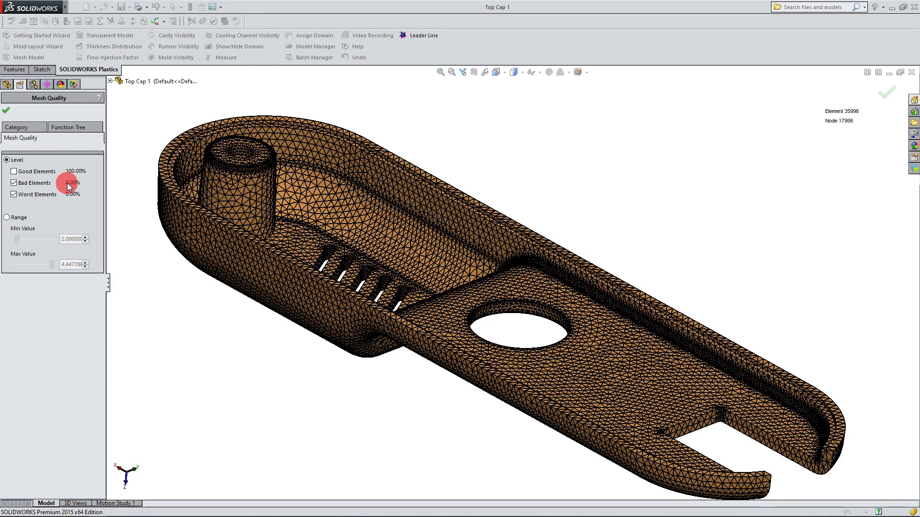
- Close the mesh quality check and select two triangles on the inner floor with Delete Triangle, leaving the command without applying the deletion
click(5, 111)
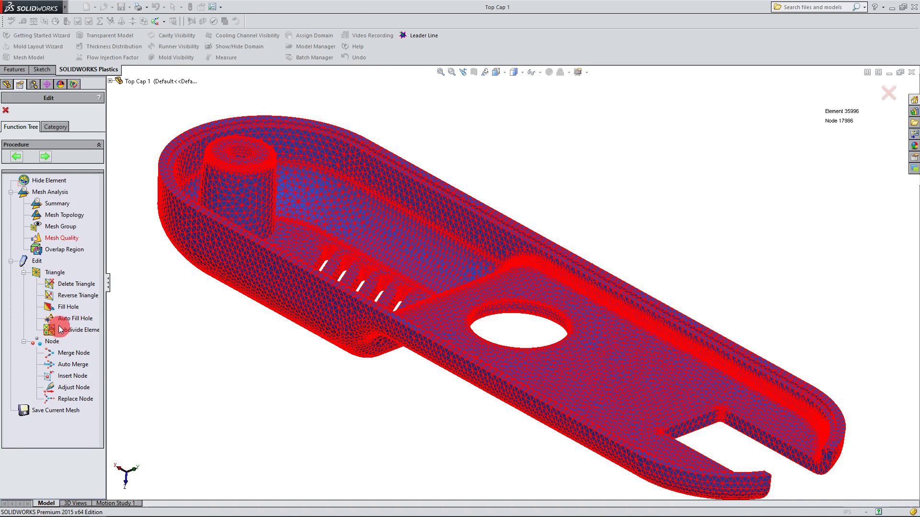
double_click(52, 285)
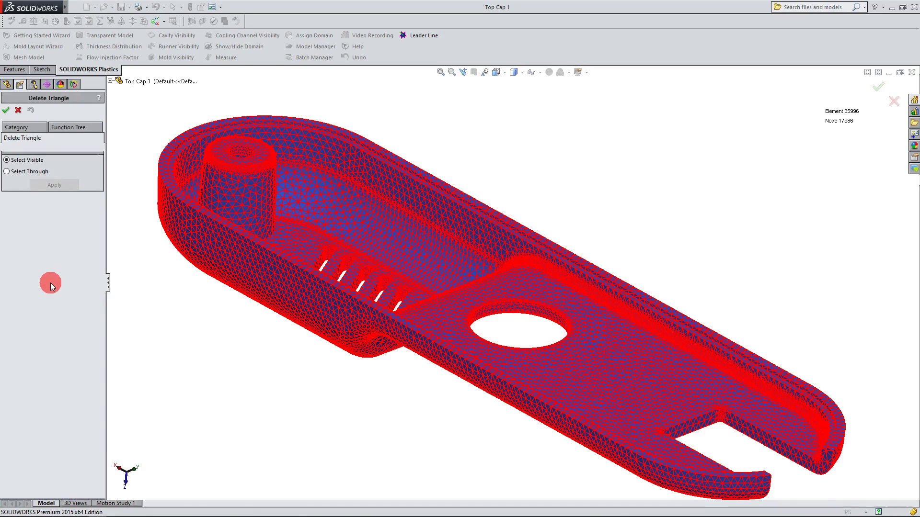
scroll(400, 244, down, 5)
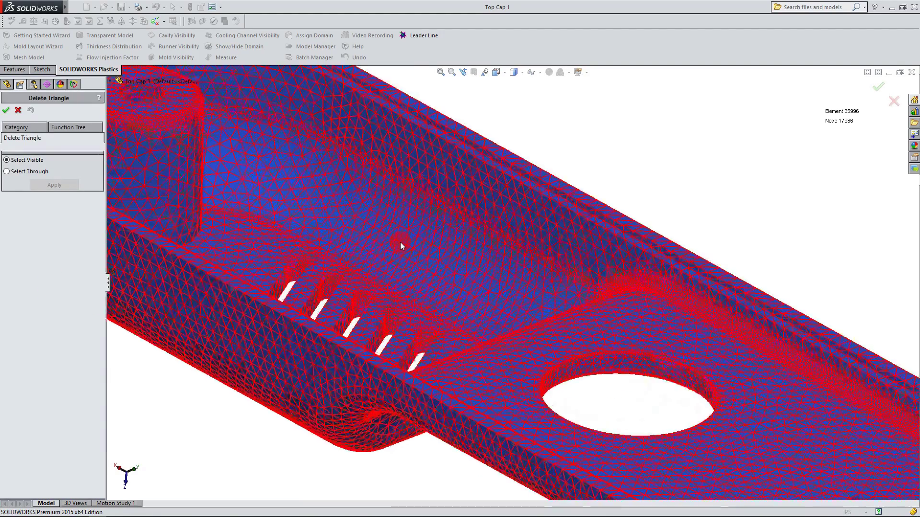
click(406, 242)
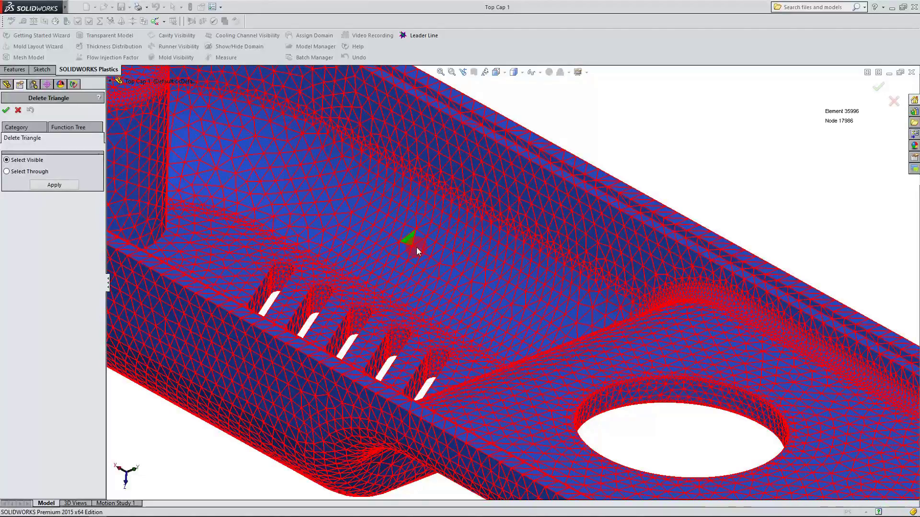
click(448, 310)
scroll(420, 353, up, 3)
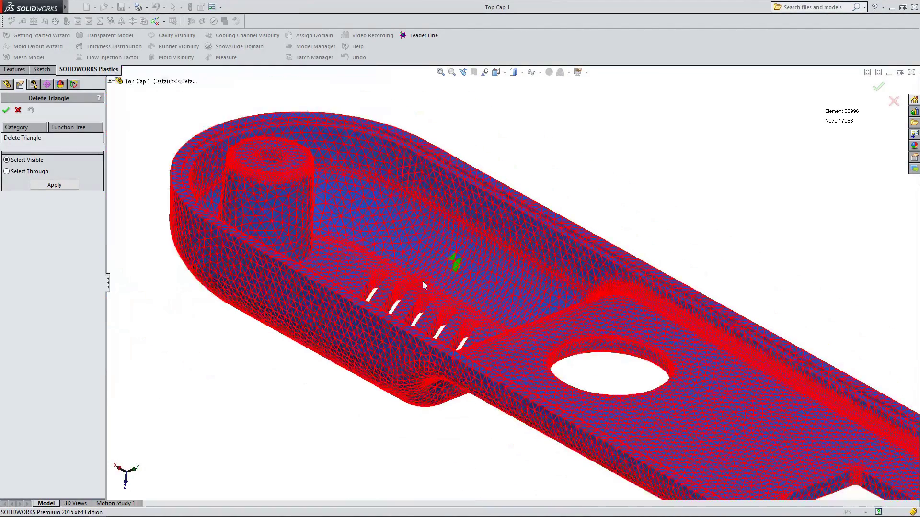
scroll(143, 201, down, 1)
click(85, 248)
click(35, 182)
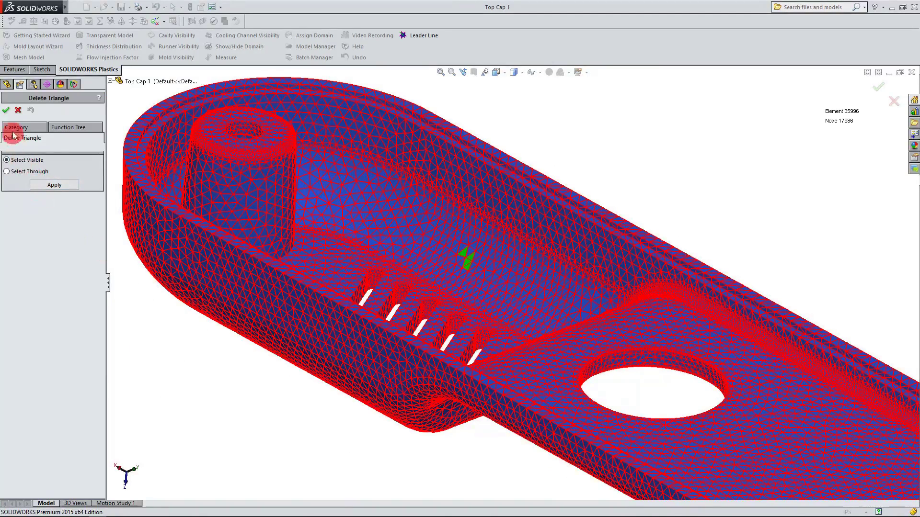
click(6, 110)
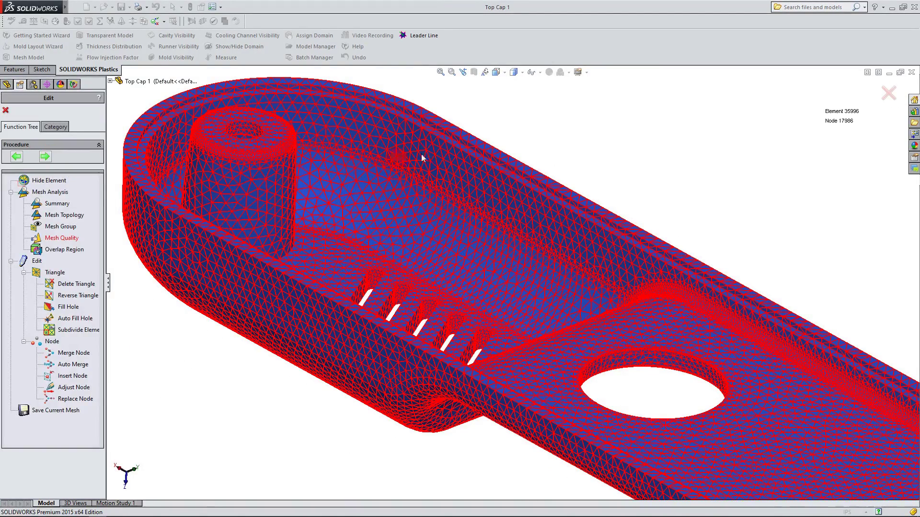
- Check the surface mesh for open holes with the Fill Hole tool
scroll(638, 325, up, 3)
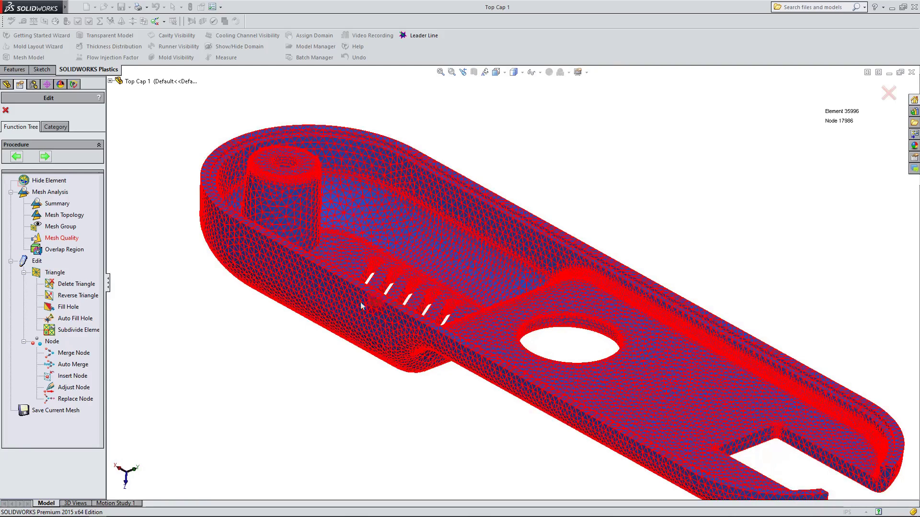
scroll(436, 264, down, 2)
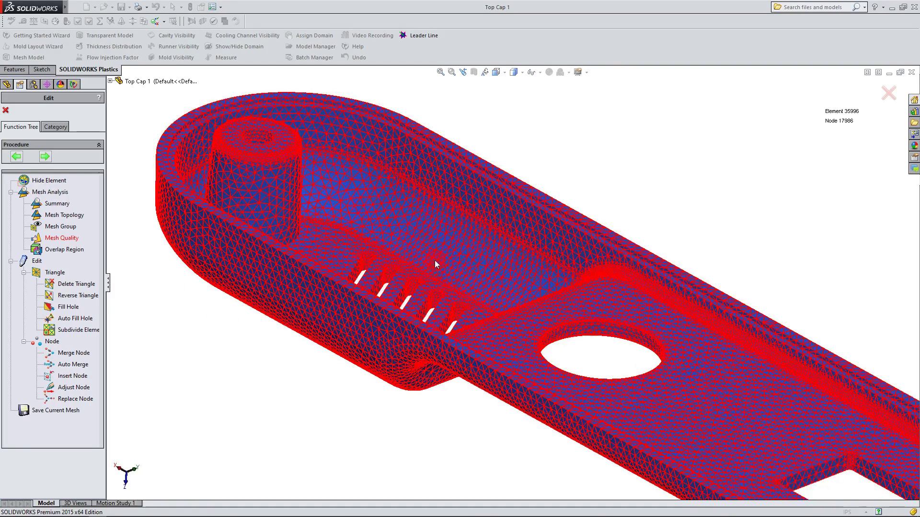
click(72, 308)
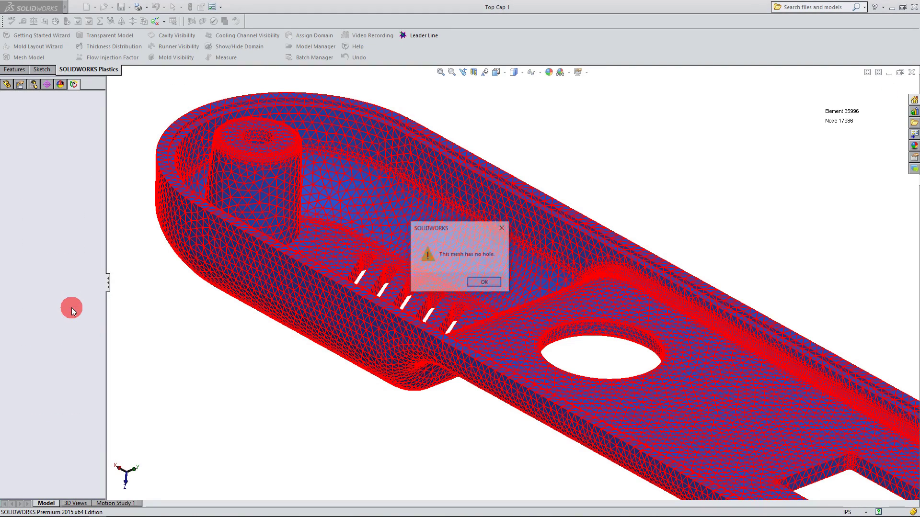
click(485, 283)
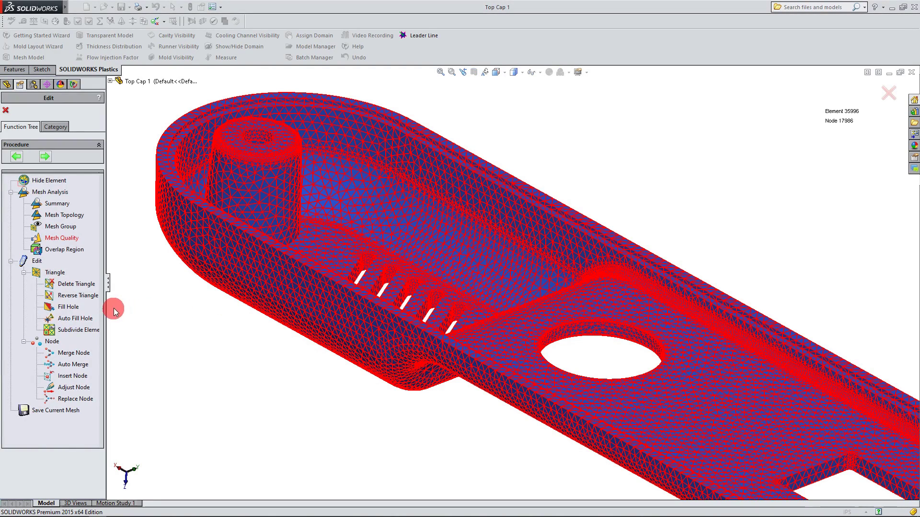
scroll(196, 301, up, 2)
scroll(570, 315, down, 2)
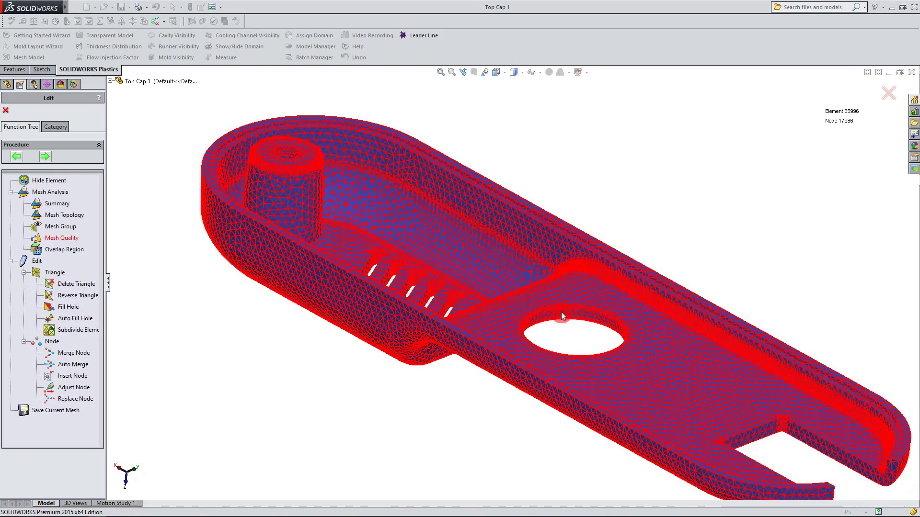
click(85, 353)
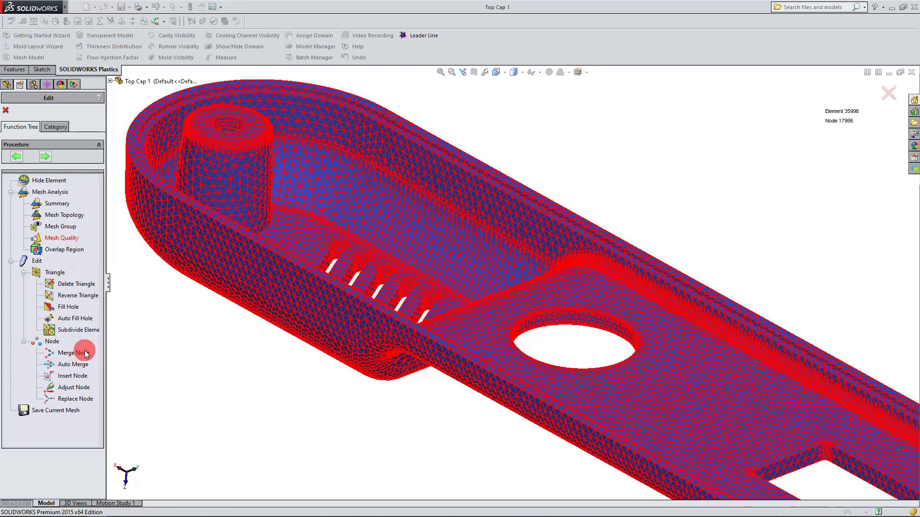
click(74, 367)
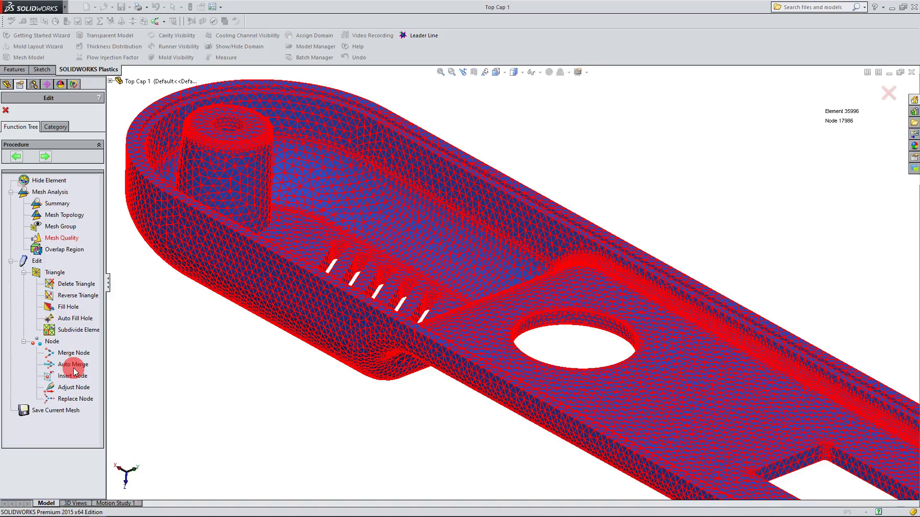
scroll(398, 232, down, 3)
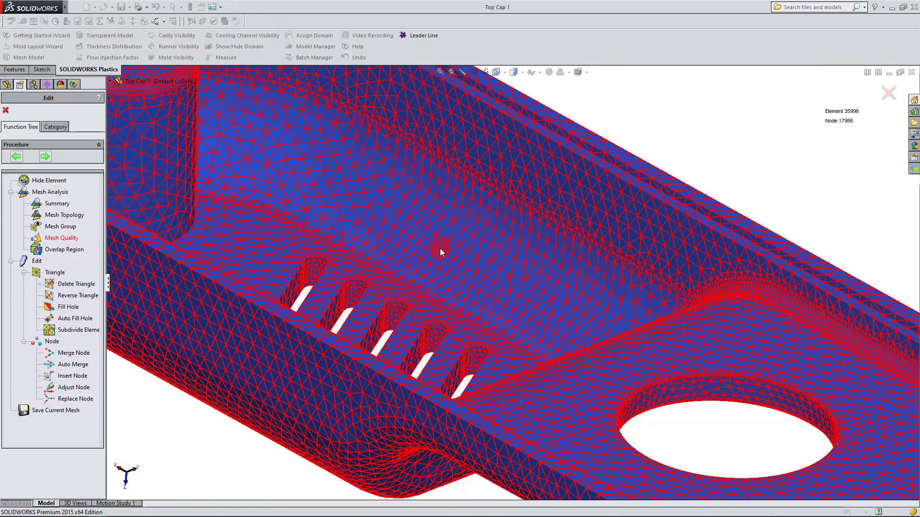
scroll(430, 282, up, 5)
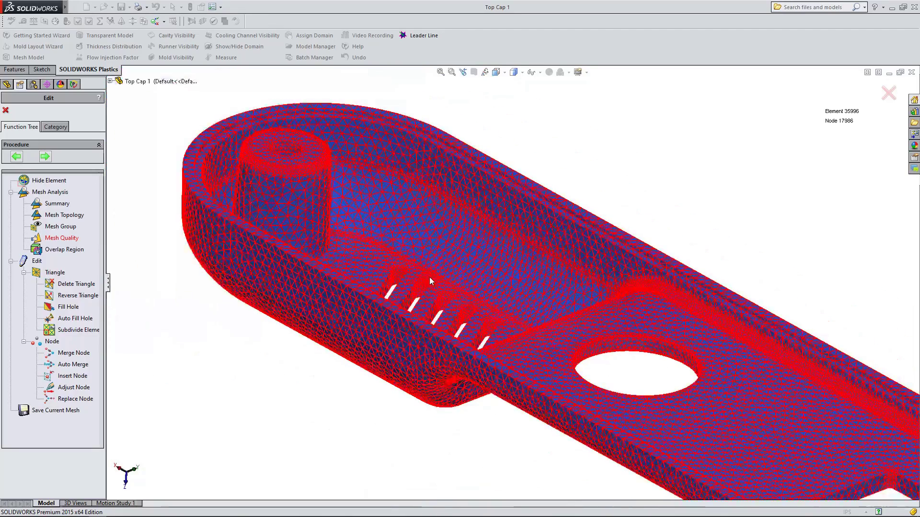
scroll(535, 304, up, 4)
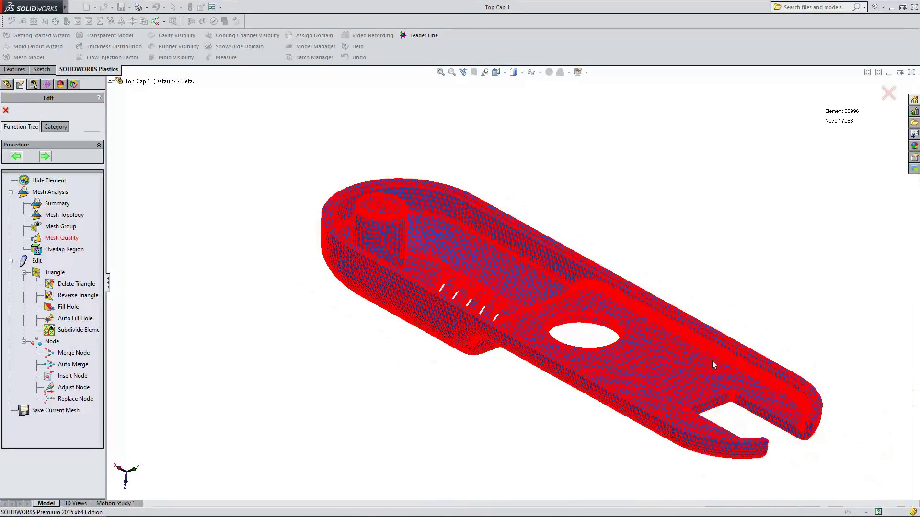
scroll(711, 360, down, 4)
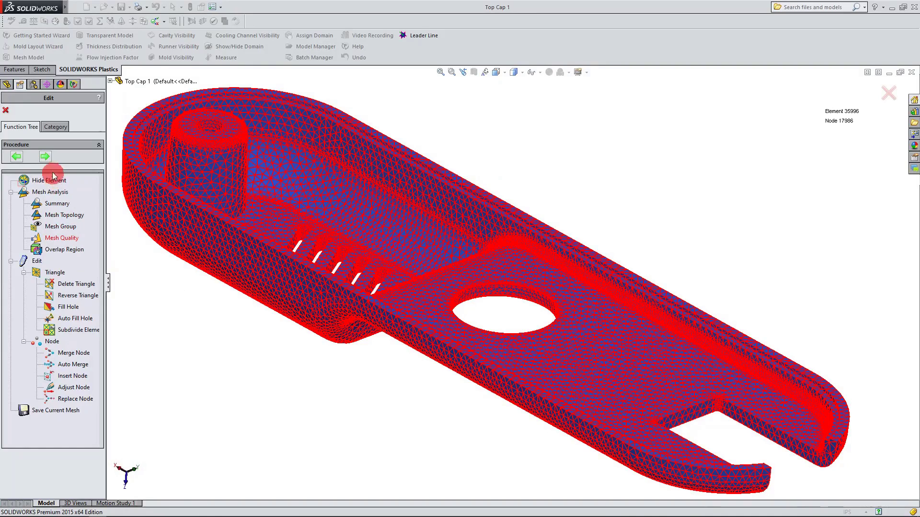
- Proceed to the solid mesh with the Tetrahedral Mesh type and generate the cavity mesh using the Hybrid parameter
click(44, 158)
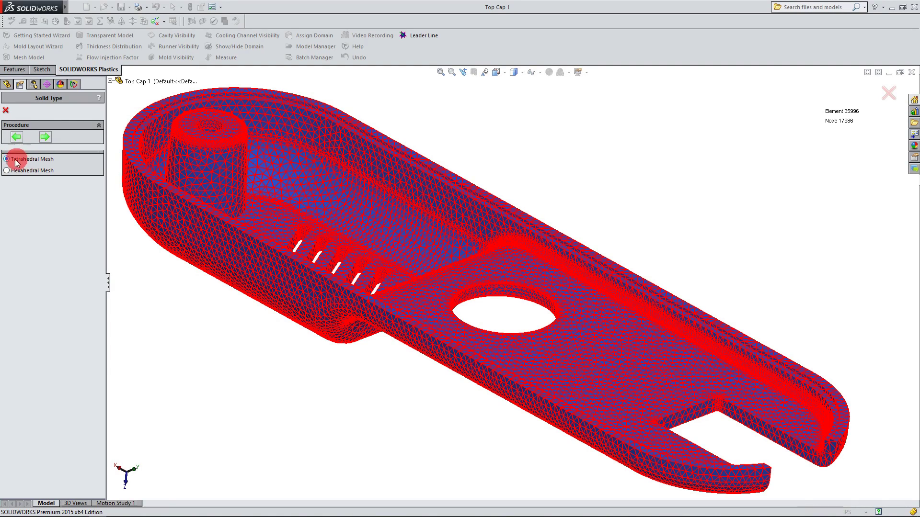
click(47, 138)
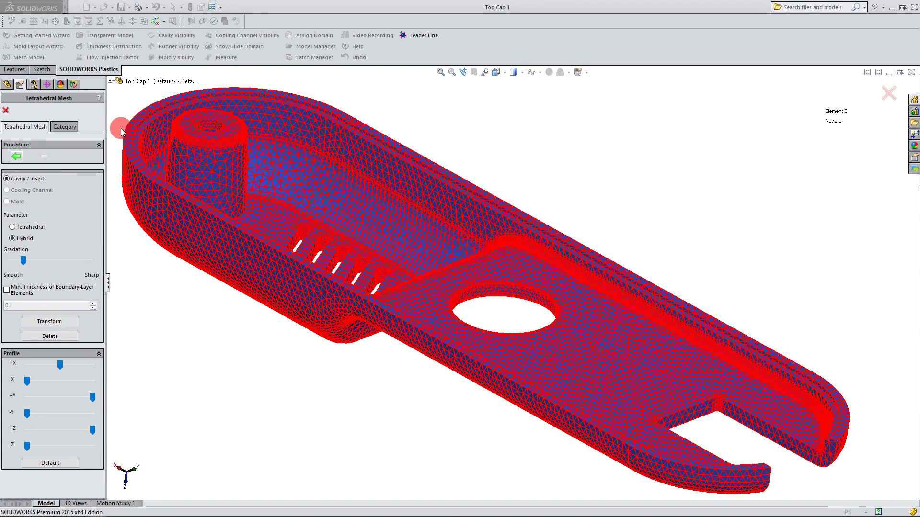
scroll(369, 213, up, 1)
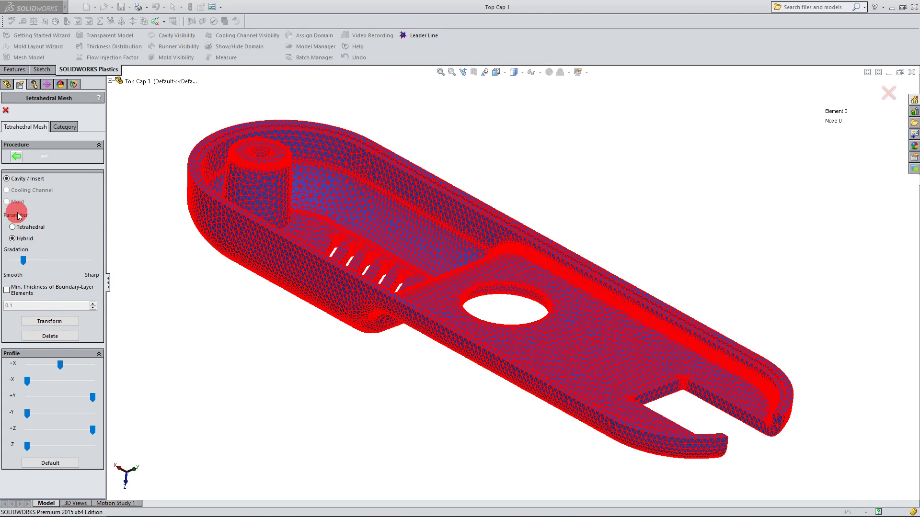
click(12, 228)
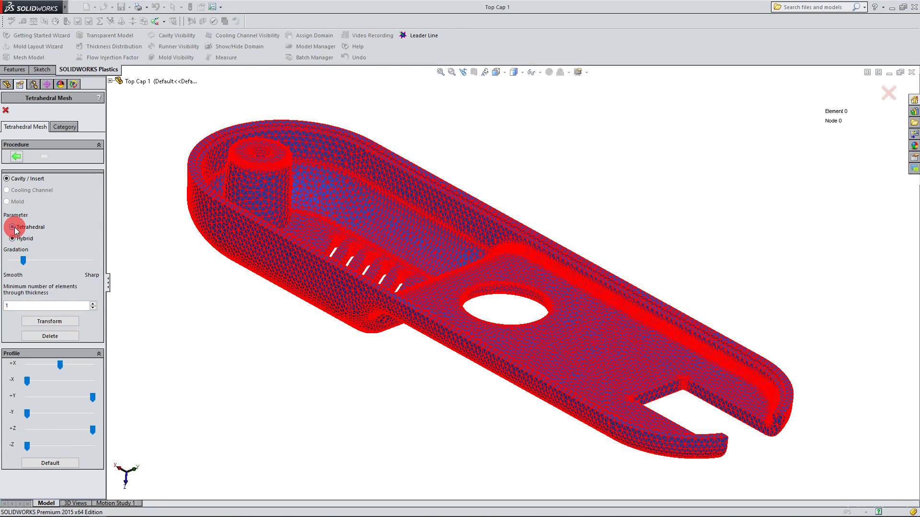
click(14, 239)
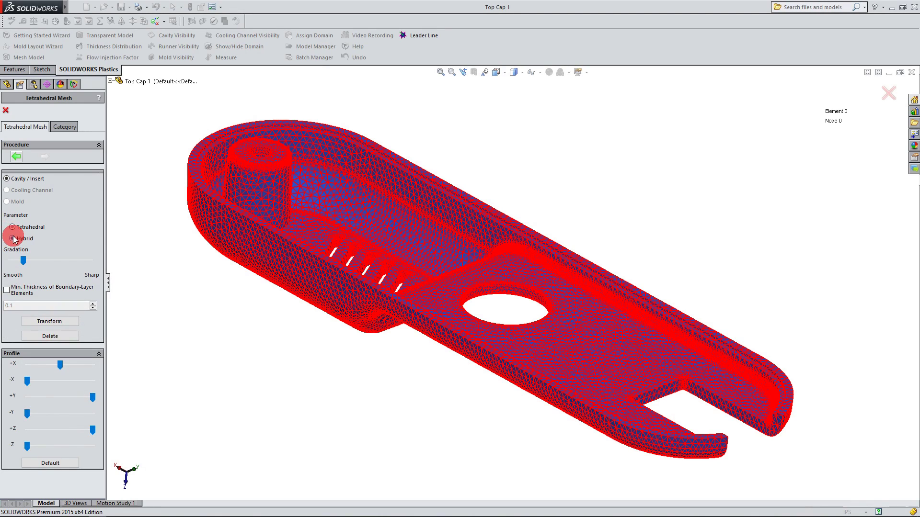
click(46, 324)
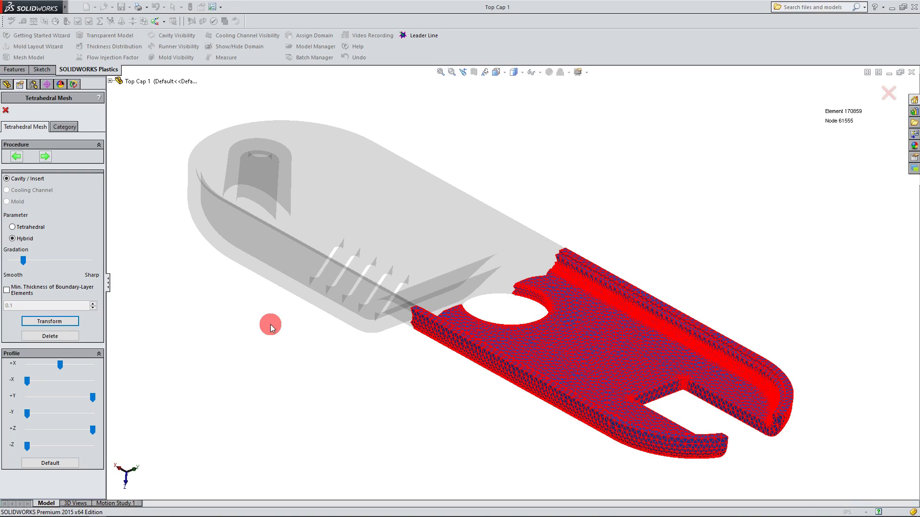
- Section the solid mesh along +X at several positions near the round opening and vent slots, and restore its full extent
mouse_move(361, 314)
middle_down()
mouse_move(459, 331)
mouse_move(466, 347)
mouse_move(365, 306)
mouse_move(367, 328)
middle_up()
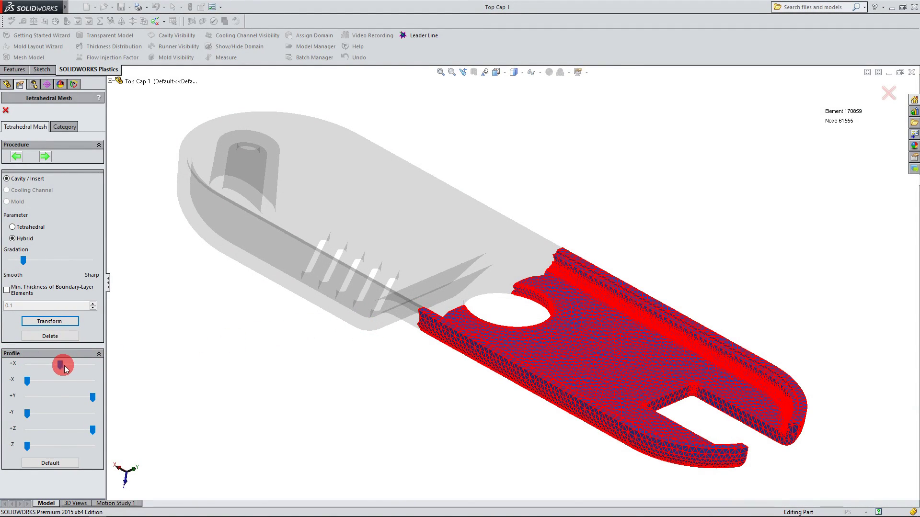
scroll(383, 320, up, 1)
scroll(445, 273, down, 1)
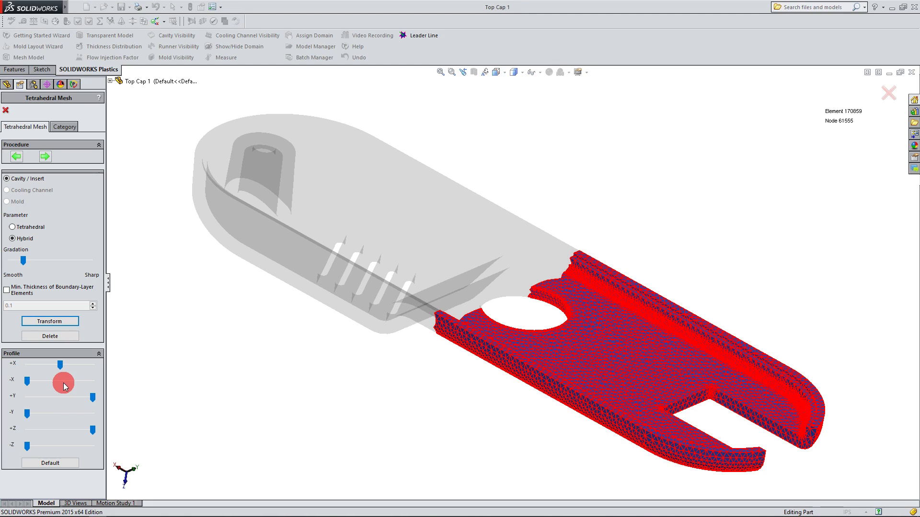
mouse_move(66, 366)
mouse_down()
mouse_move(93, 367)
mouse_move(96, 377)
mouse_move(66, 367)
mouse_up()
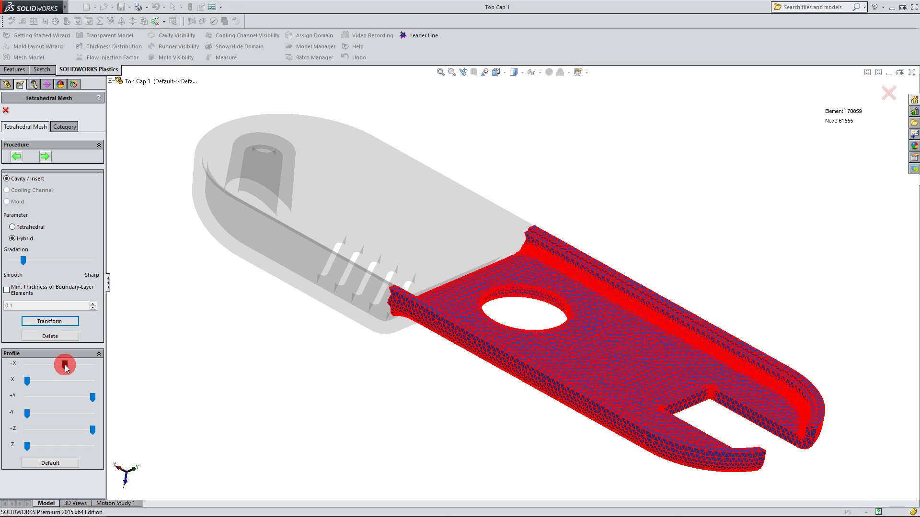
click(67, 368)
mouse_move(59, 370)
mouse_down()
mouse_move(42, 368)
mouse_move(66, 366)
mouse_up()
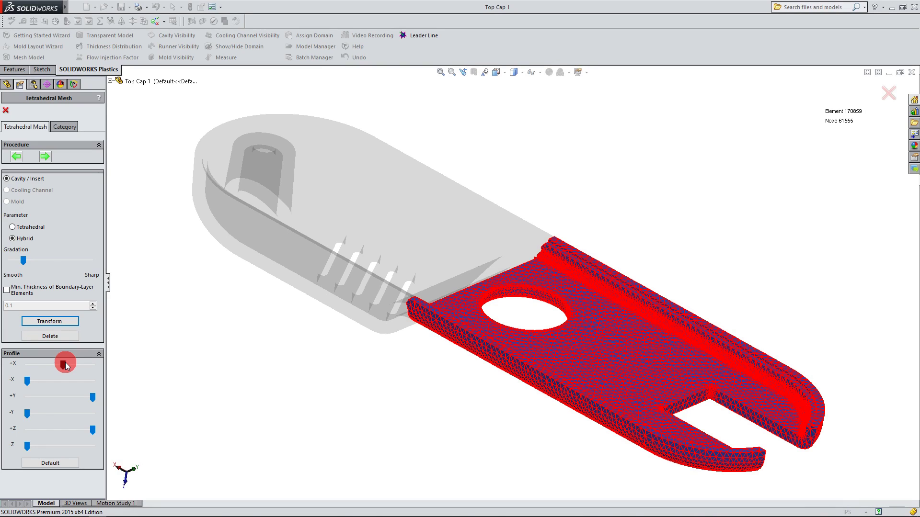
drag(70, 363, 71, 363)
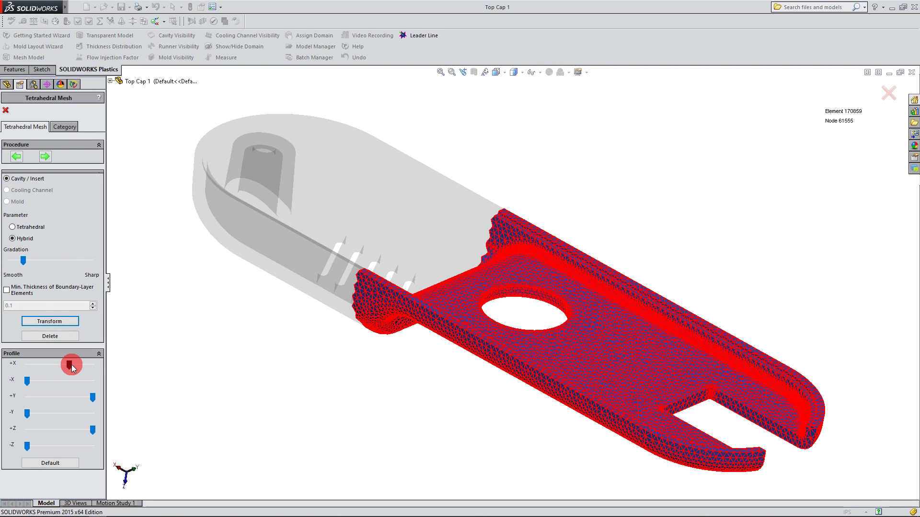
drag(72, 368, 29, 381)
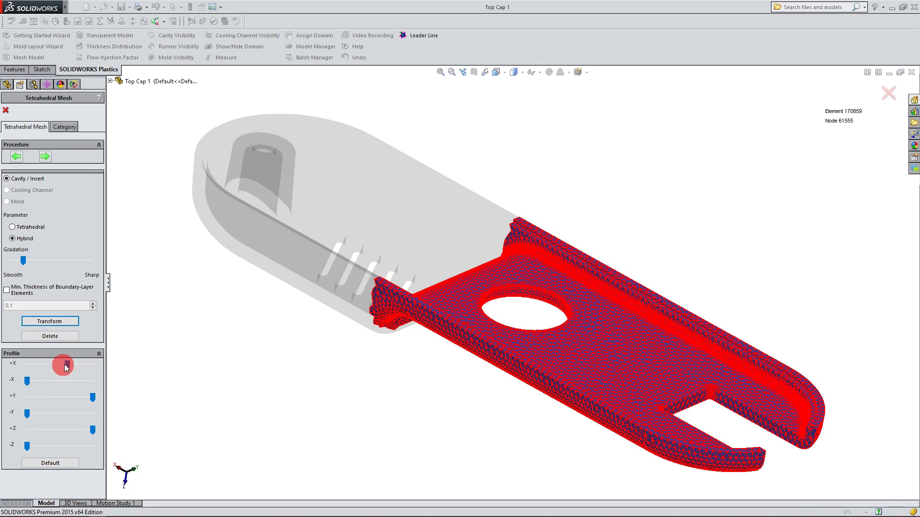
drag(69, 365, 95, 365)
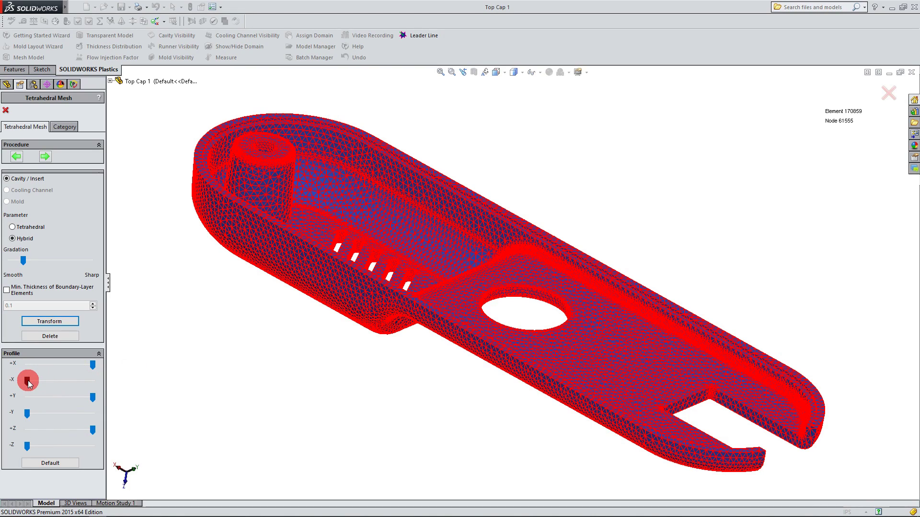
- Try the -X, Y and Z section limits of the solid mesh and +X again, returning each to its full extent
mouse_move(27, 382)
mouse_down()
mouse_move(65, 385)
mouse_move(27, 382)
mouse_up()
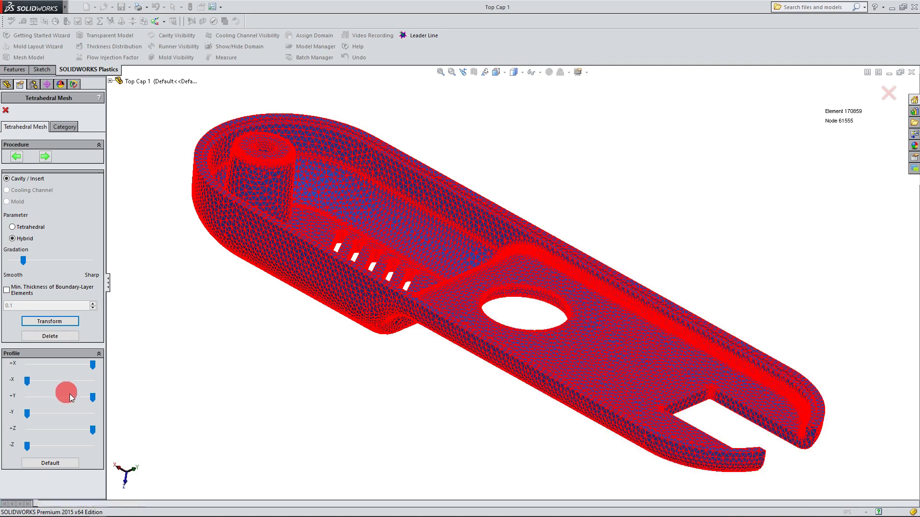
mouse_move(87, 400)
mouse_down()
mouse_move(52, 398)
mouse_move(93, 398)
mouse_up()
mouse_move(28, 414)
mouse_down()
mouse_move(71, 417)
mouse_move(28, 414)
mouse_up()
drag(93, 428, 124, 428)
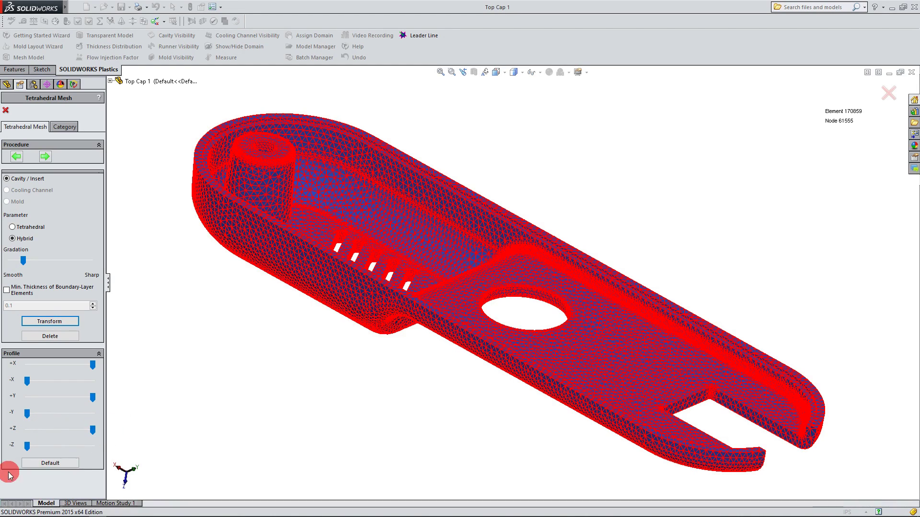
mouse_move(28, 447)
mouse_down()
mouse_move(89, 445)
mouse_move(25, 447)
mouse_up()
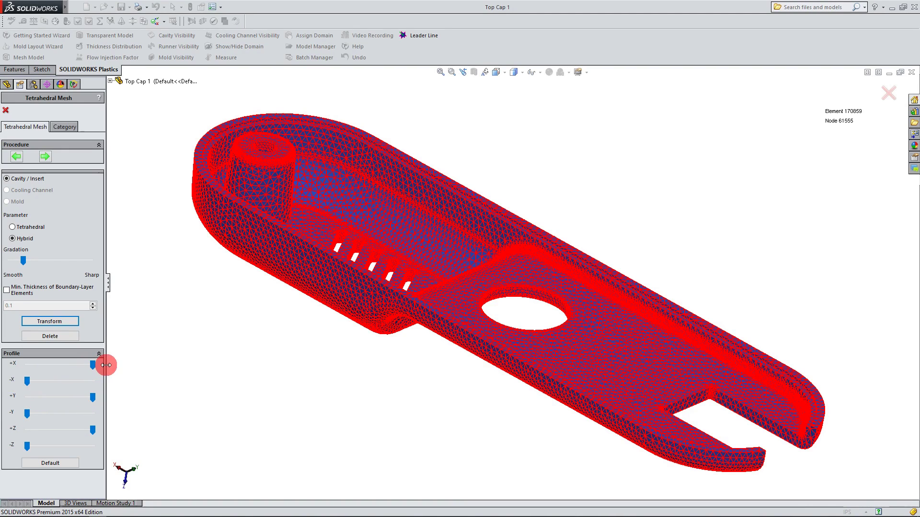
drag(98, 366, 90, 366)
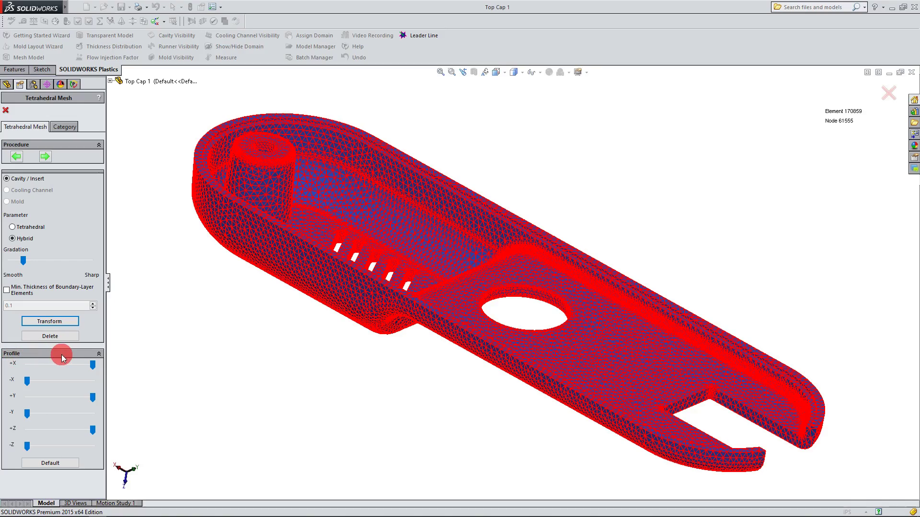
- Proceed to the solid mesh's category stage, highlight Cavity (Domain 1) and inspect its mesh around the Top Cap
middle_drag(505, 312, 413, 345)
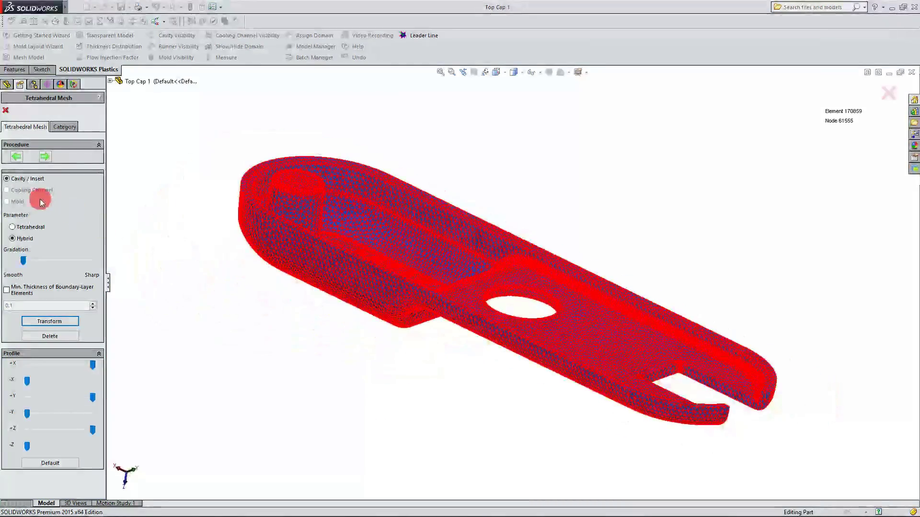
click(43, 157)
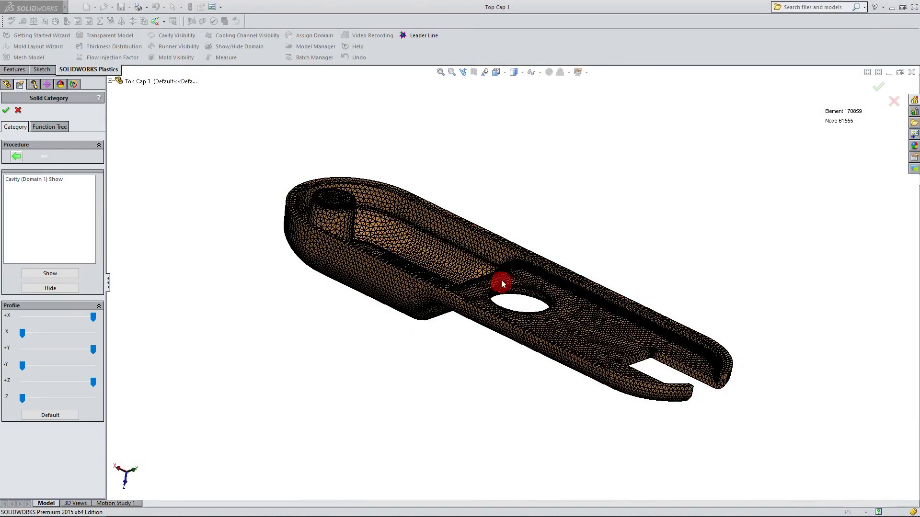
middle_drag(502, 267, 519, 320)
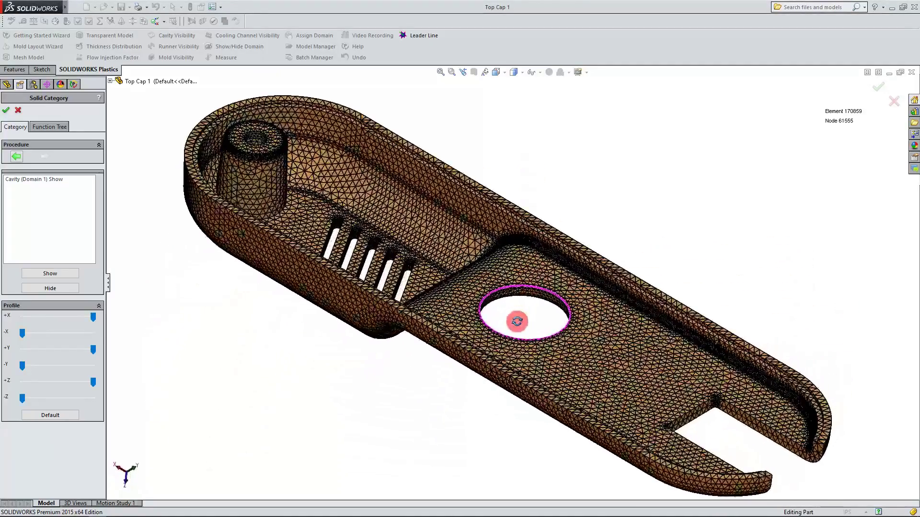
scroll(525, 270, down, 1)
click(34, 180)
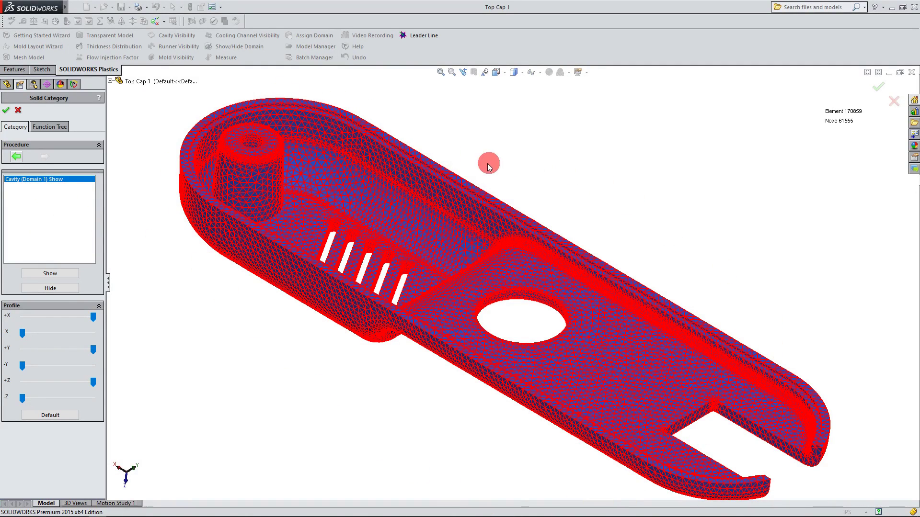
mouse_move(22, 333)
mouse_down()
mouse_move(68, 335)
mouse_move(14, 337)
mouse_move(13, 329)
mouse_up()
middle_drag(332, 320, 494, 313)
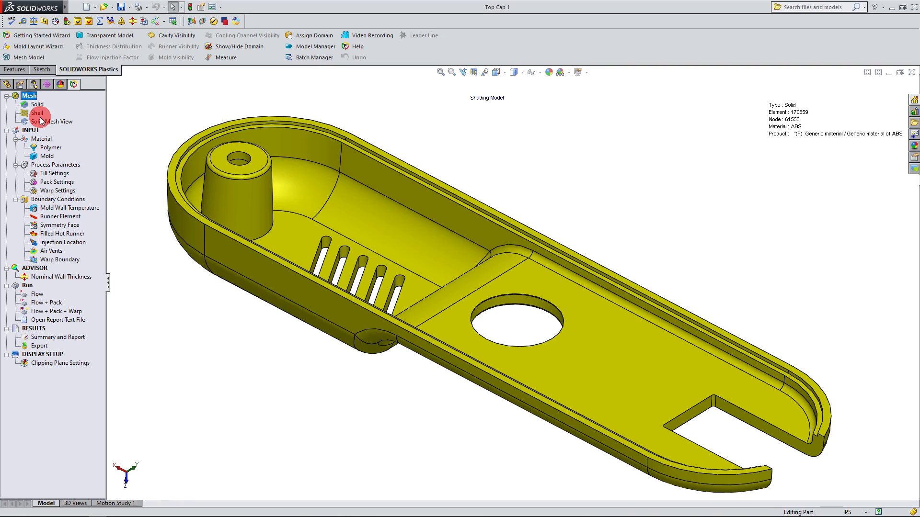
- Open the polymer database for the cavity and examine the generic ABS viscosity curves and the plastics list sorted by family
click(7, 97)
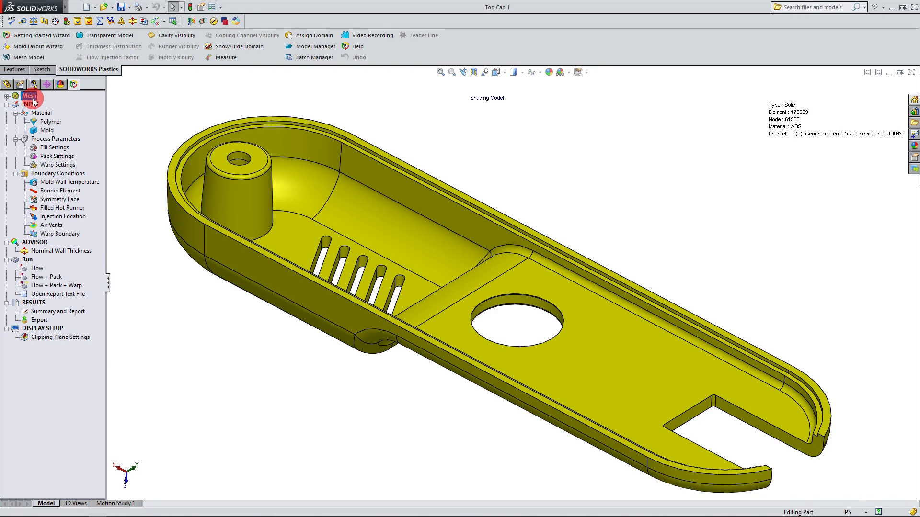
double_click(54, 123)
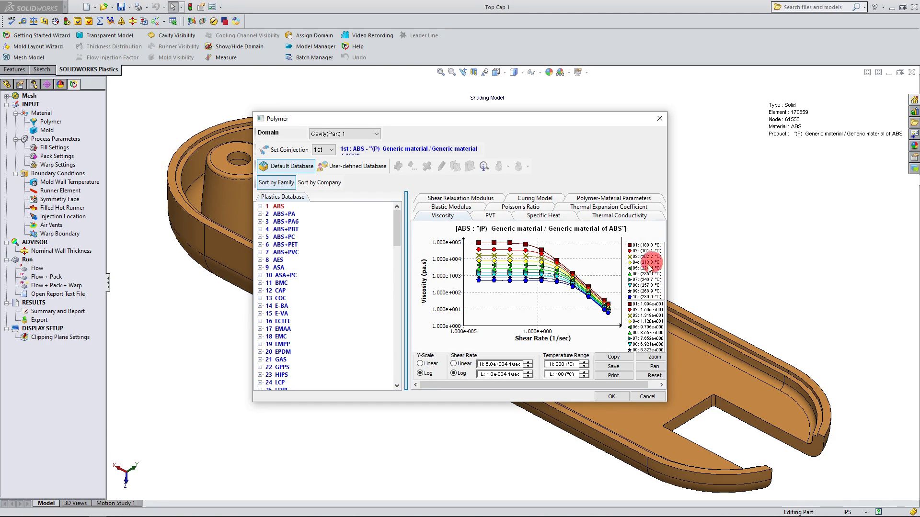
click(527, 293)
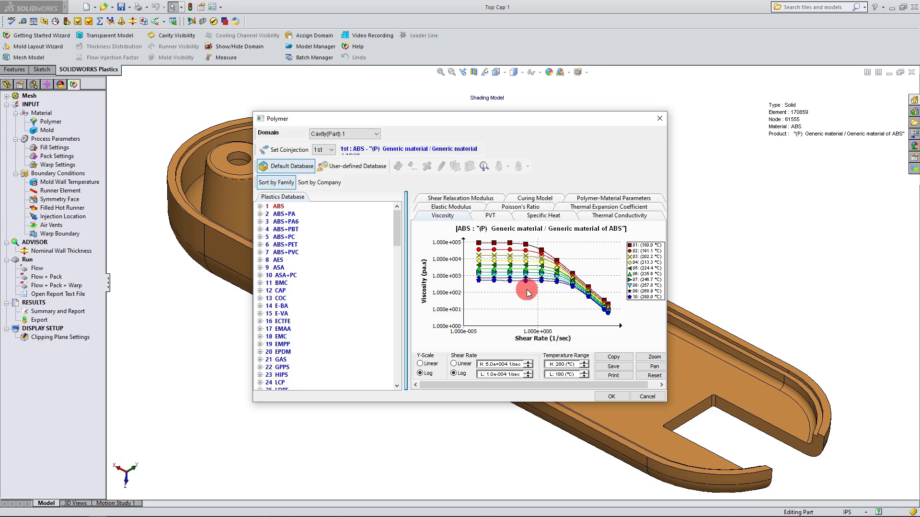
click(528, 293)
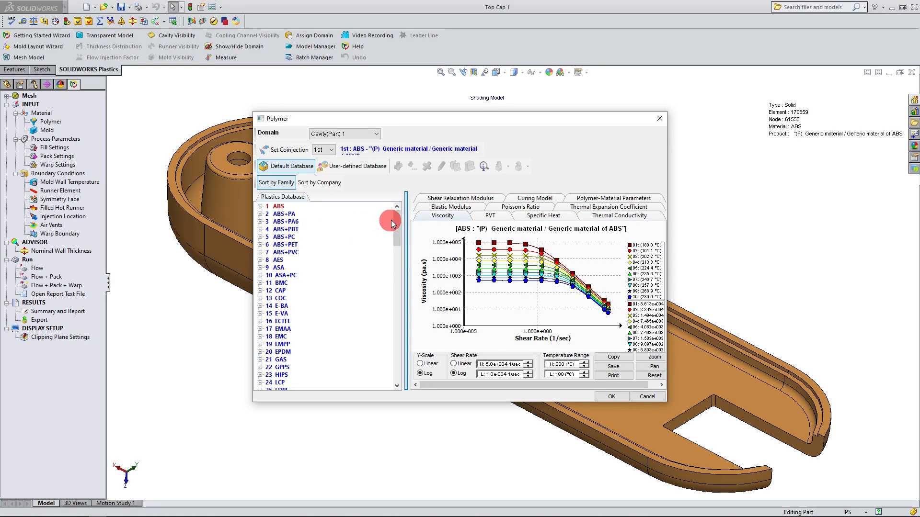
mouse_move(397, 223)
mouse_down()
mouse_move(411, 342)
mouse_move(398, 211)
mouse_up()
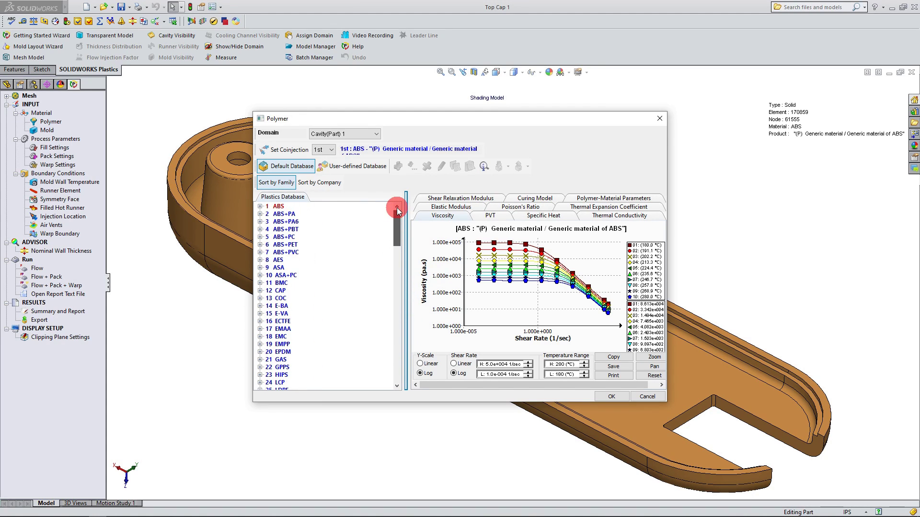
click(276, 184)
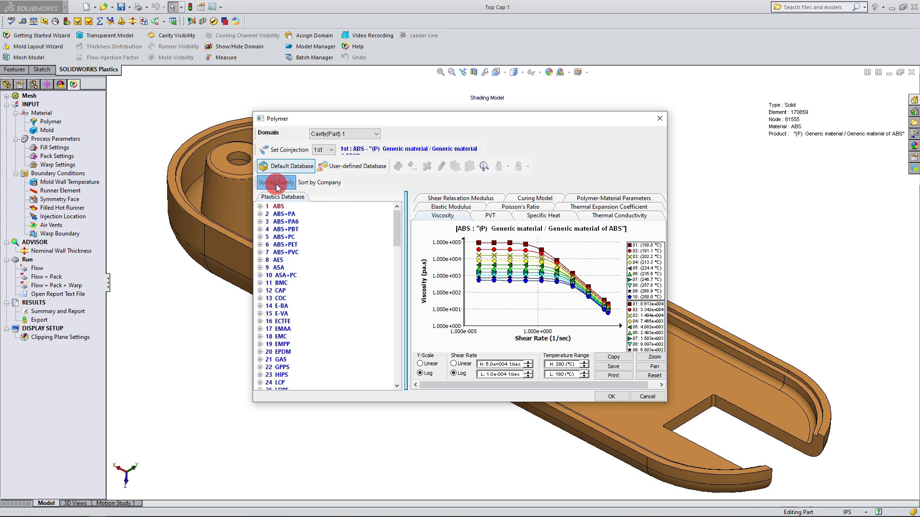
scroll(281, 244, down, 3)
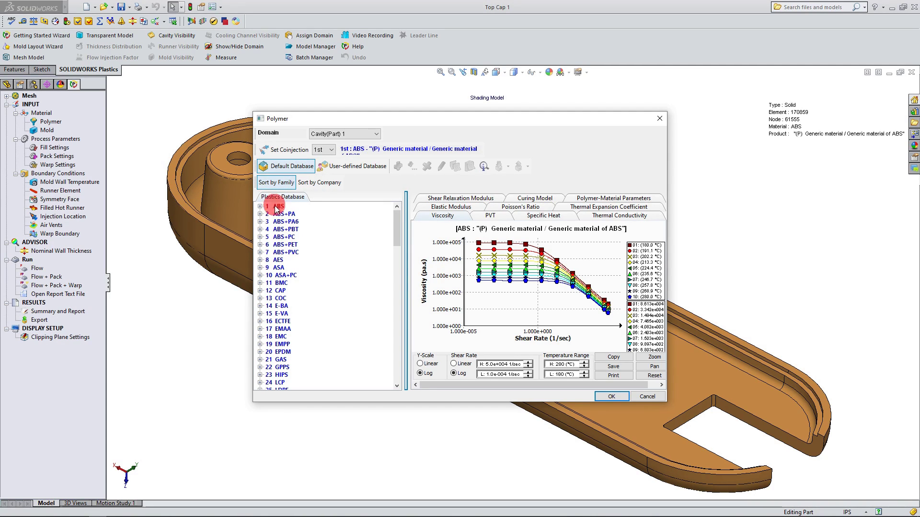
scroll(283, 283, up, 3)
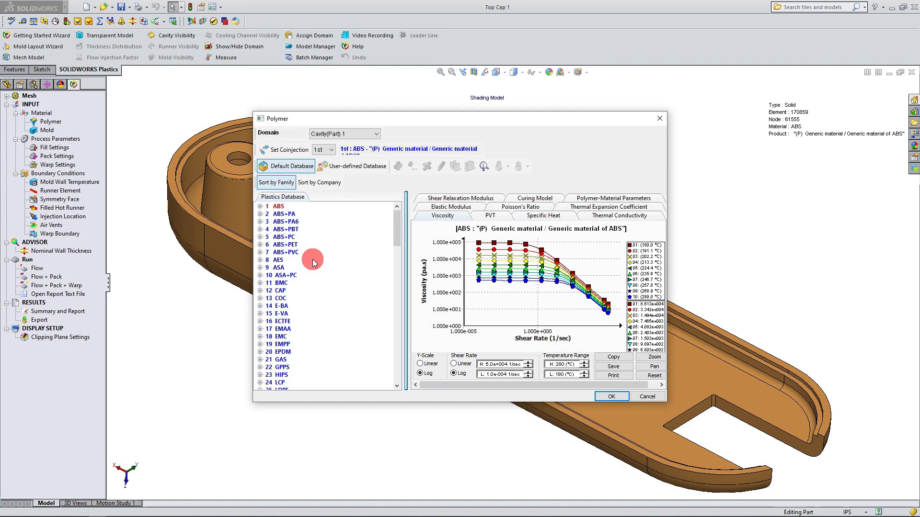
- Sort the plastics database by company and browse the list of manufacturers
click(316, 181)
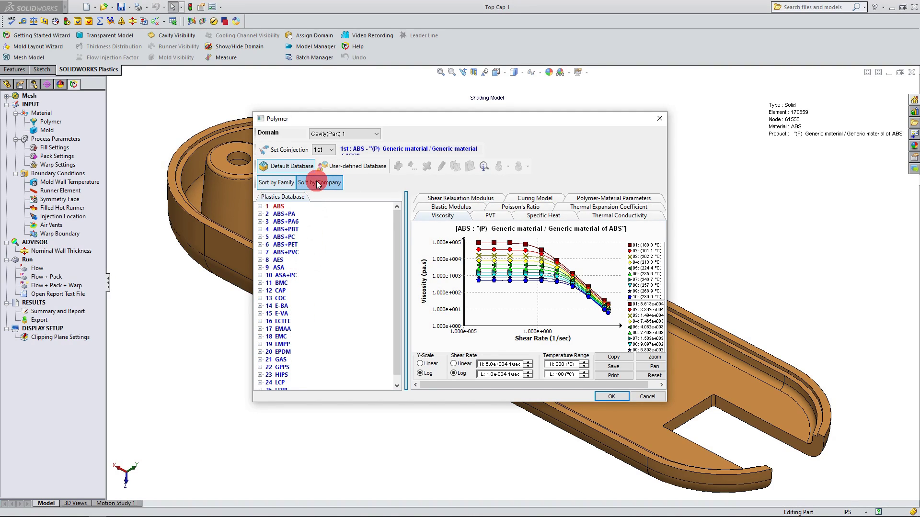
mouse_move(397, 219)
mouse_down()
mouse_move(402, 264)
mouse_move(402, 215)
mouse_up()
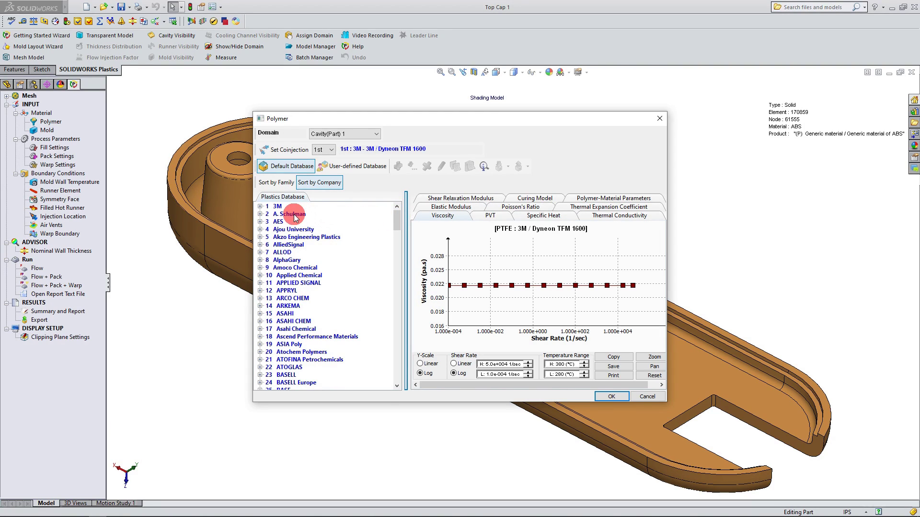
scroll(295, 225, down, 6)
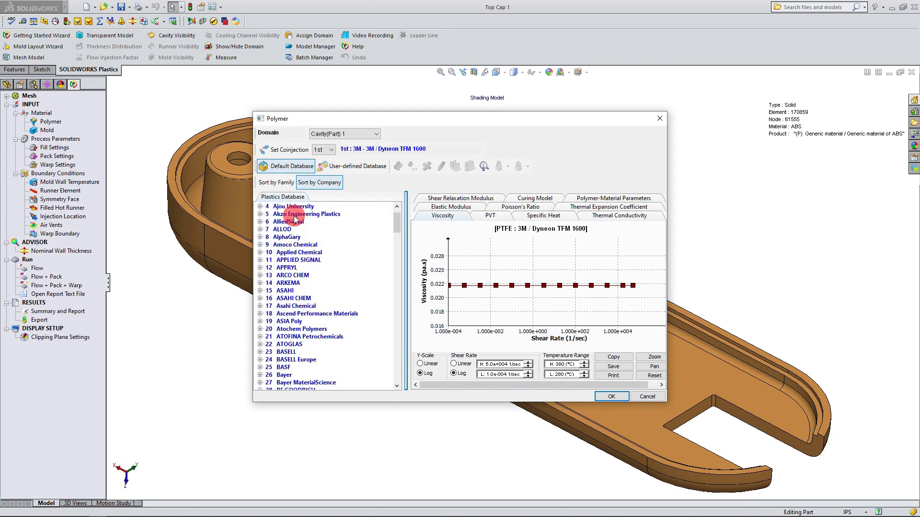
- Search the polymer products for "bayer", browse the matching grades and close the search
click(485, 167)
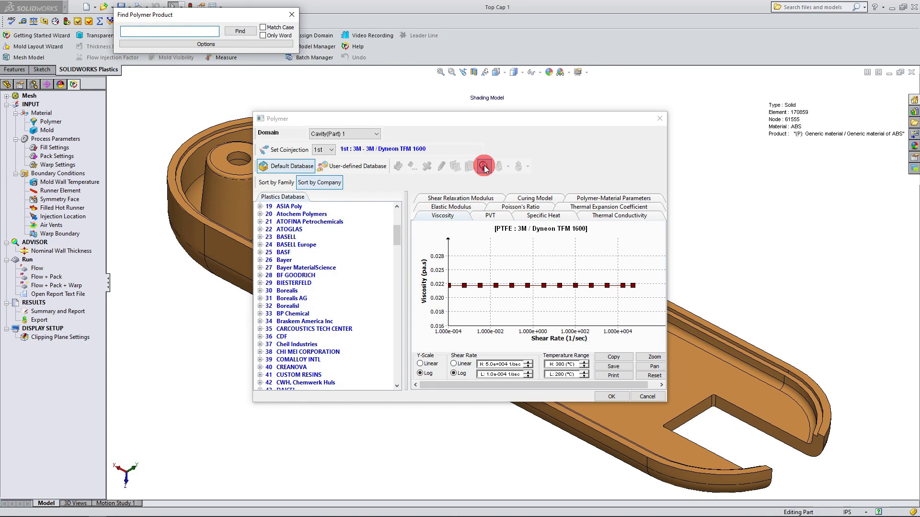
click(191, 31)
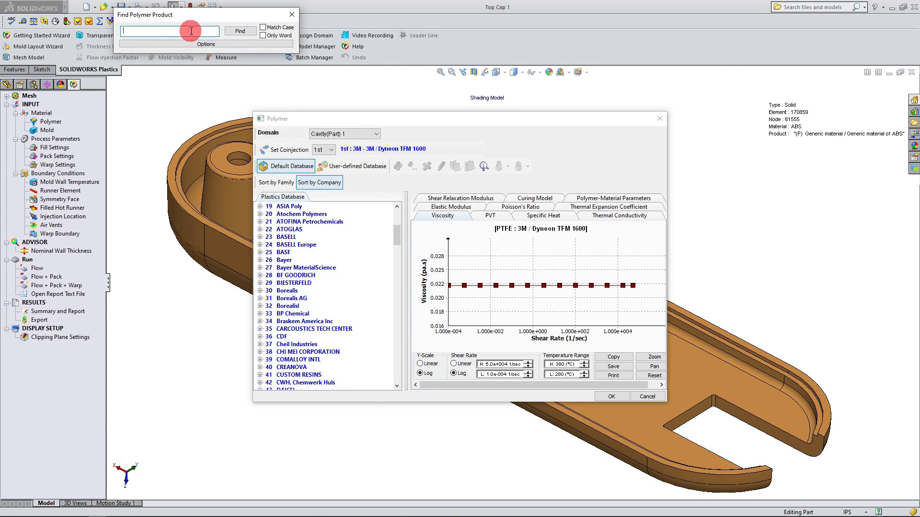
text(bayer)
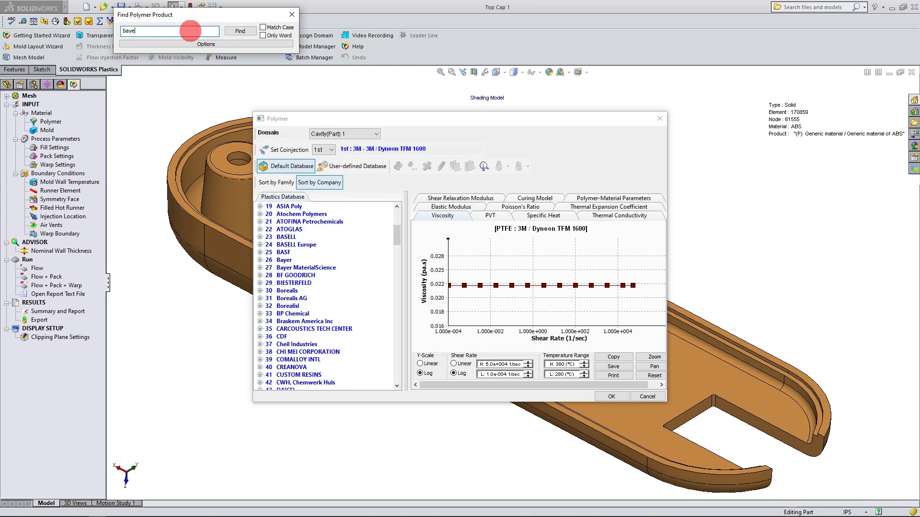
click(238, 32)
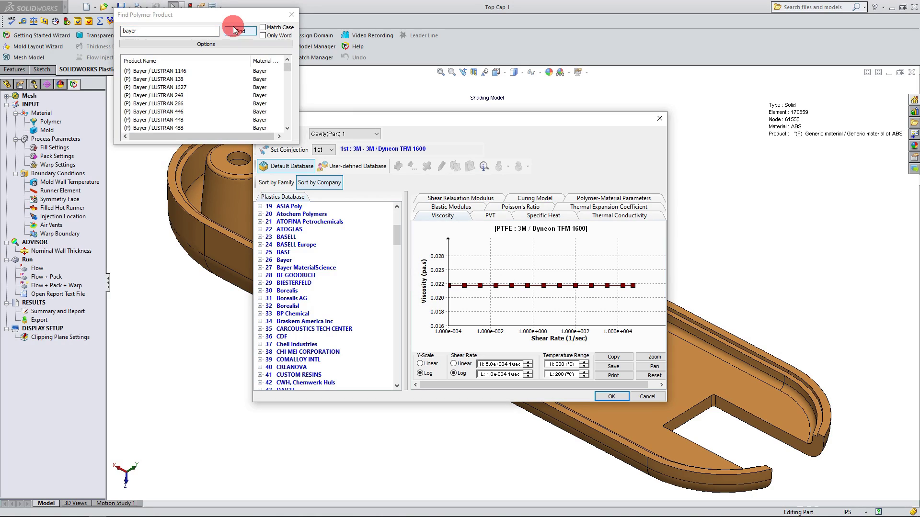
mouse_move(287, 75)
mouse_down()
mouse_move(292, 105)
mouse_move(283, 73)
mouse_up()
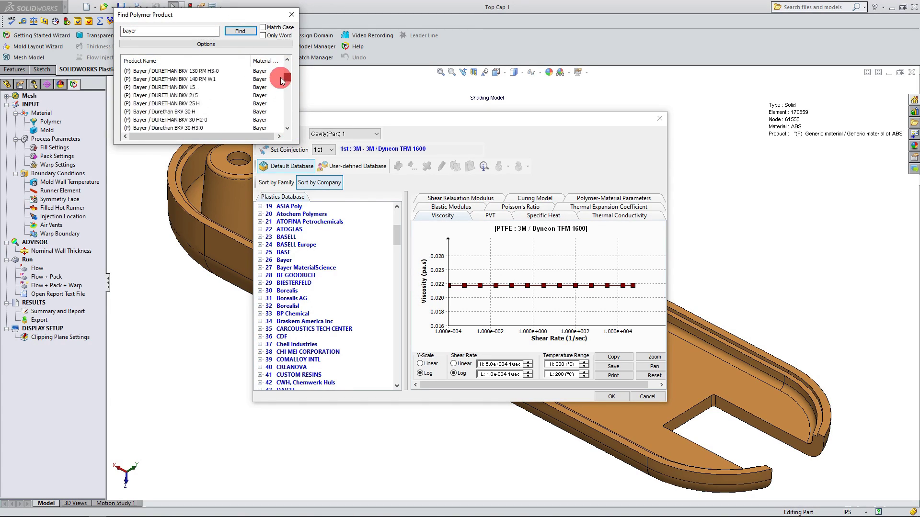
click(292, 15)
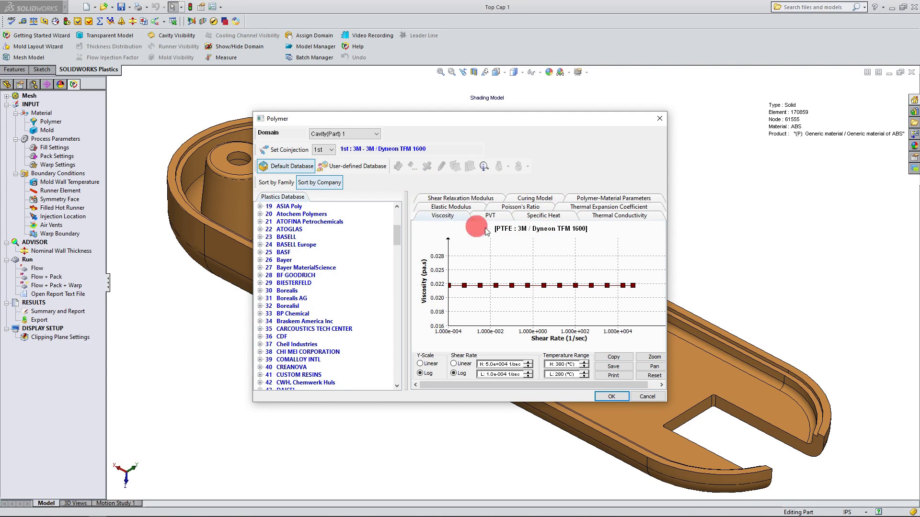
- Select the BASELL LDPE grade LUPOLEN 1812 D and review its polymer-material parameters in a widened dialog
click(589, 200)
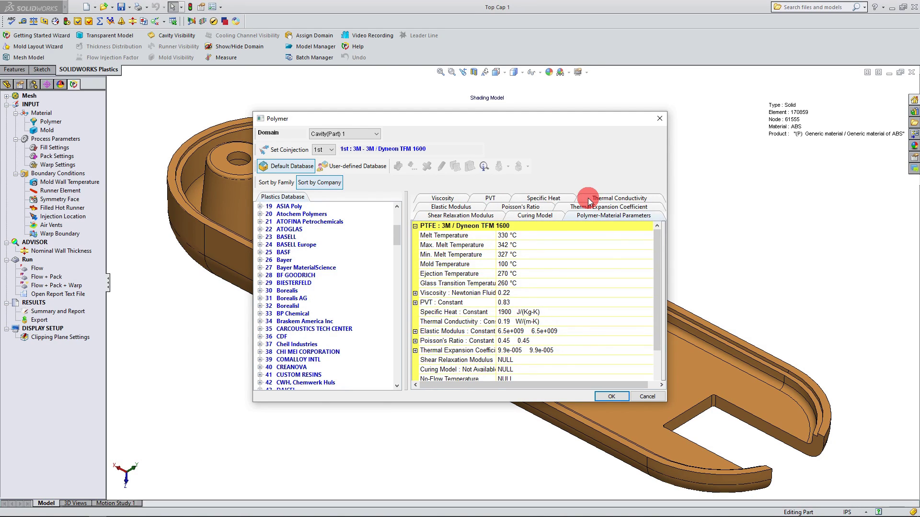
scroll(589, 269, down, 1)
scroll(589, 269, up, 1)
click(303, 237)
double_click(290, 238)
click(315, 253)
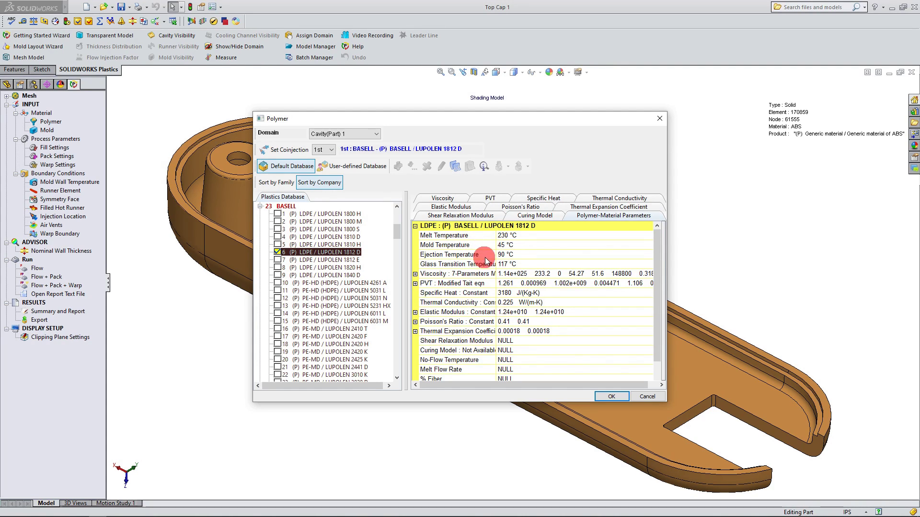
scroll(527, 335, down, 2)
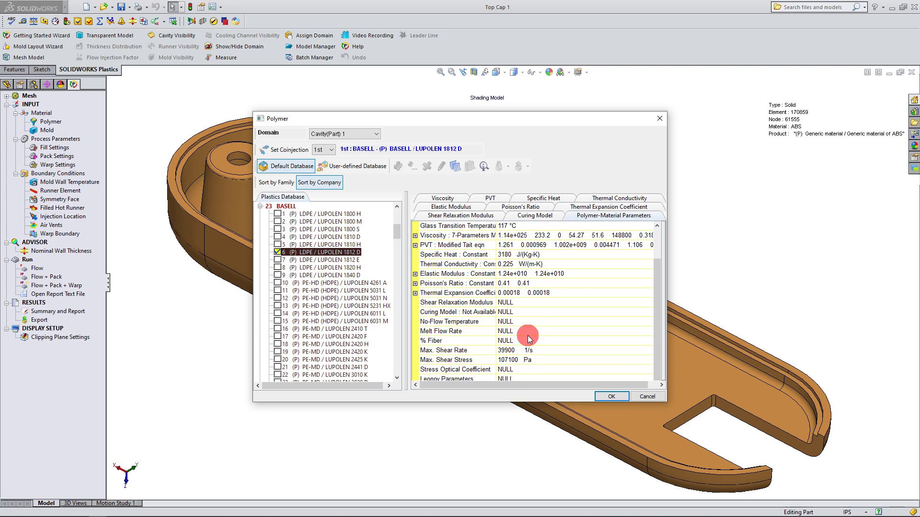
scroll(527, 335, up, 2)
mouse_move(668, 349)
mouse_down()
mouse_move(743, 342)
mouse_move(707, 343)
mouse_up()
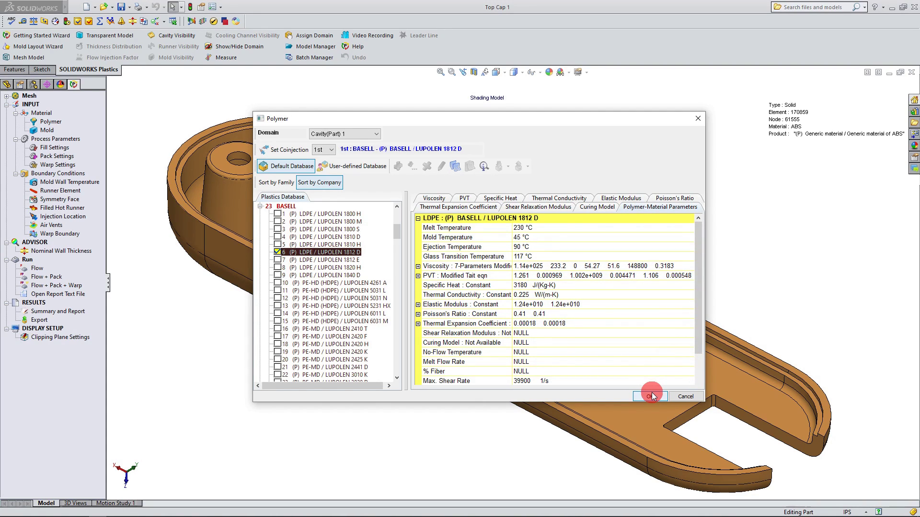
- Sort the polymers by family and assign the ABS grade A. Schulman / POLYMAN HH3 D to the cavity
scroll(346, 312, up, 7)
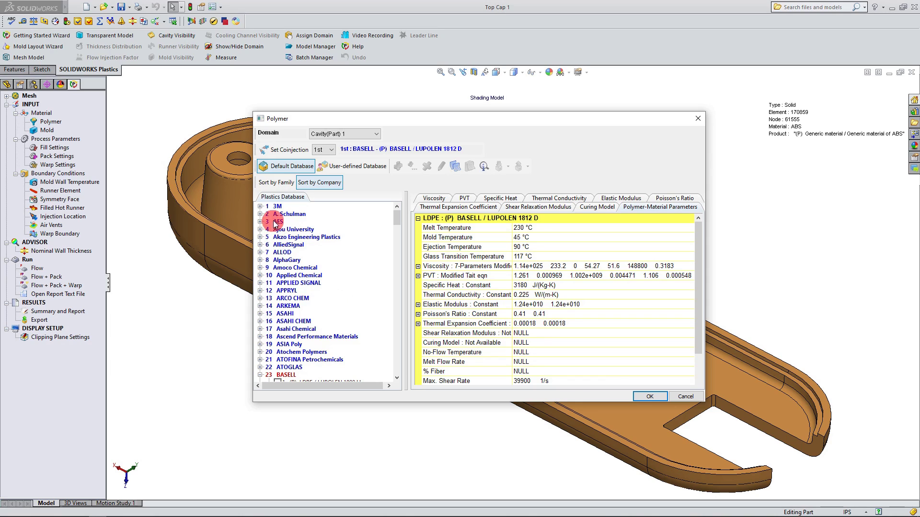
click(274, 183)
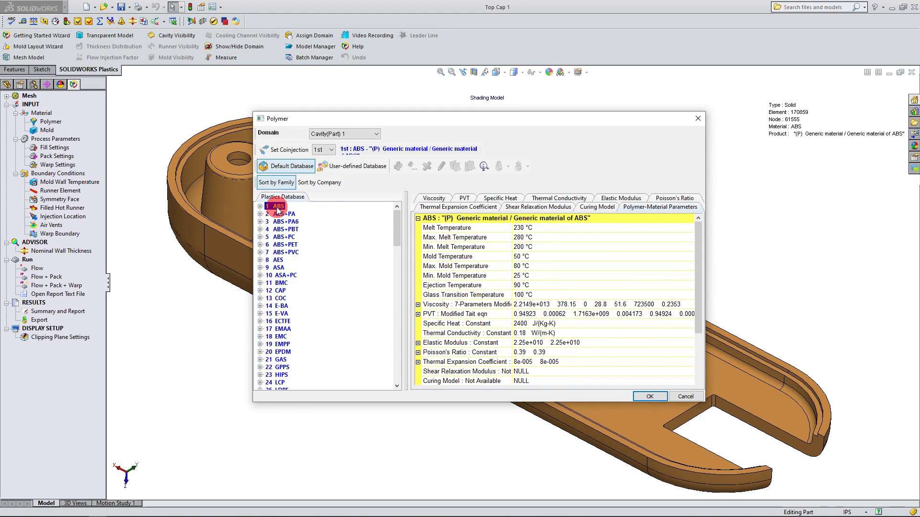
double_click(278, 208)
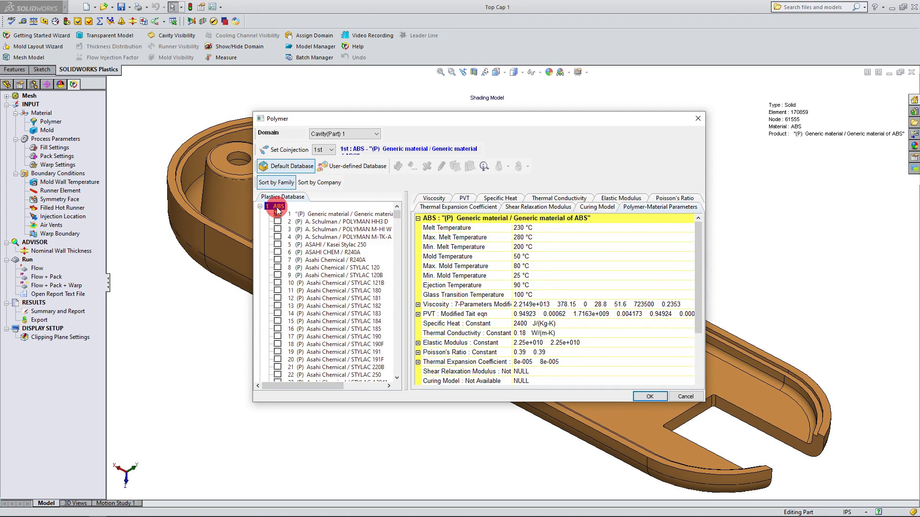
click(337, 224)
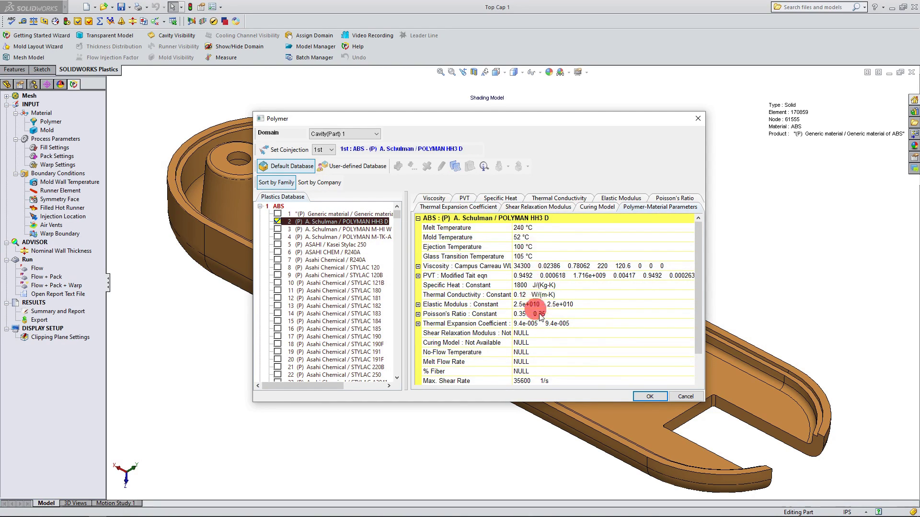
click(642, 397)
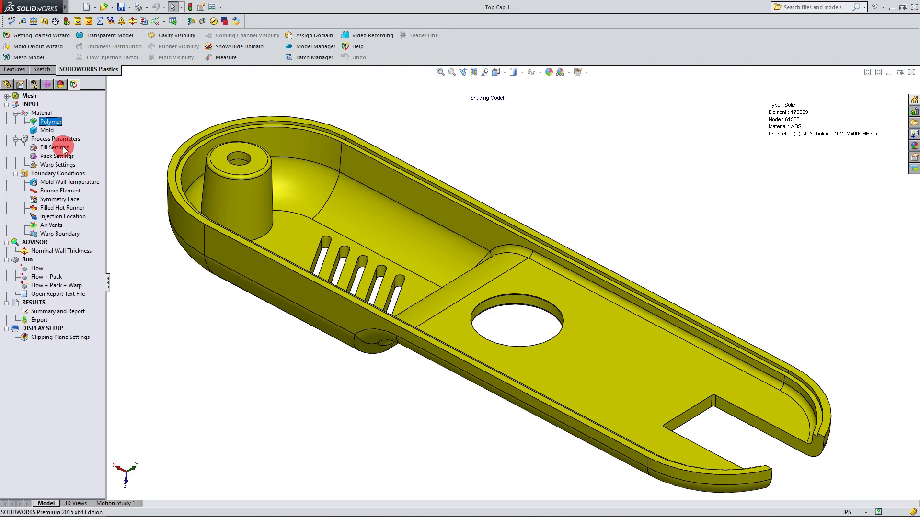
- Open the Fill Settings and examine the process parameters and the advanced options
click(16, 114)
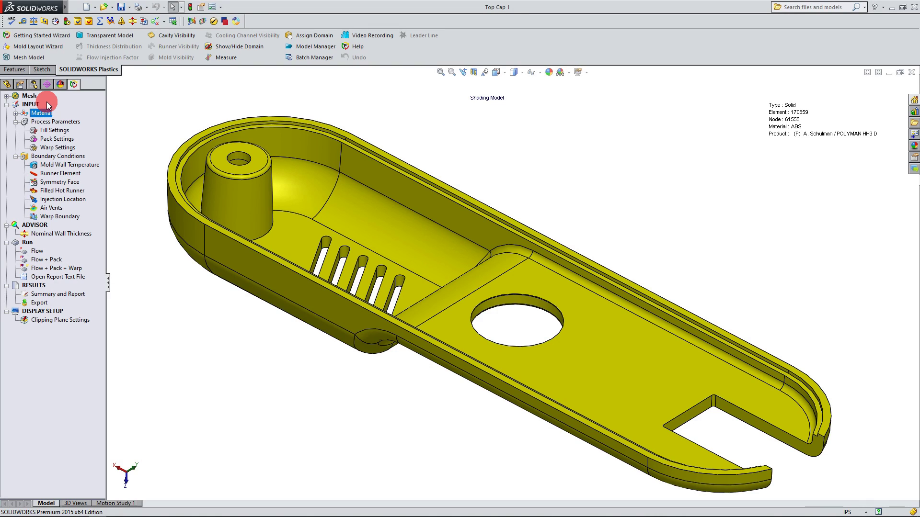
double_click(48, 130)
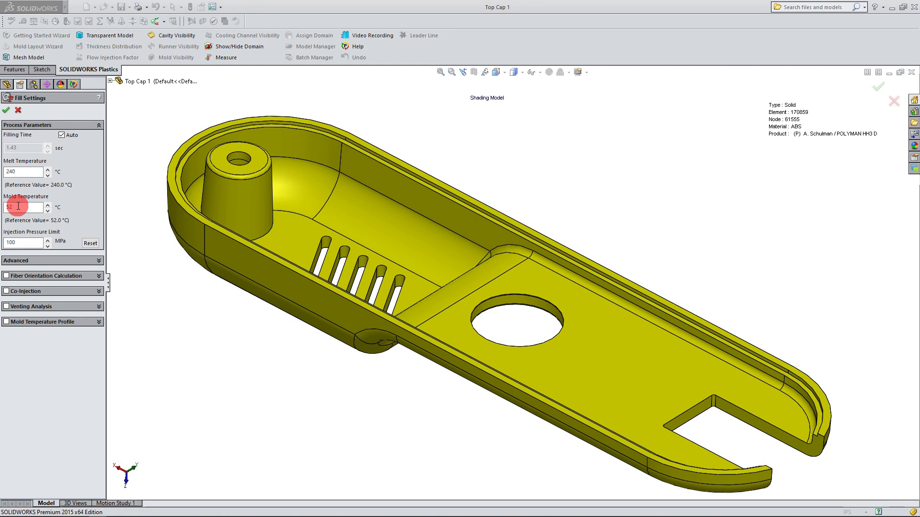
click(50, 260)
click(50, 260)
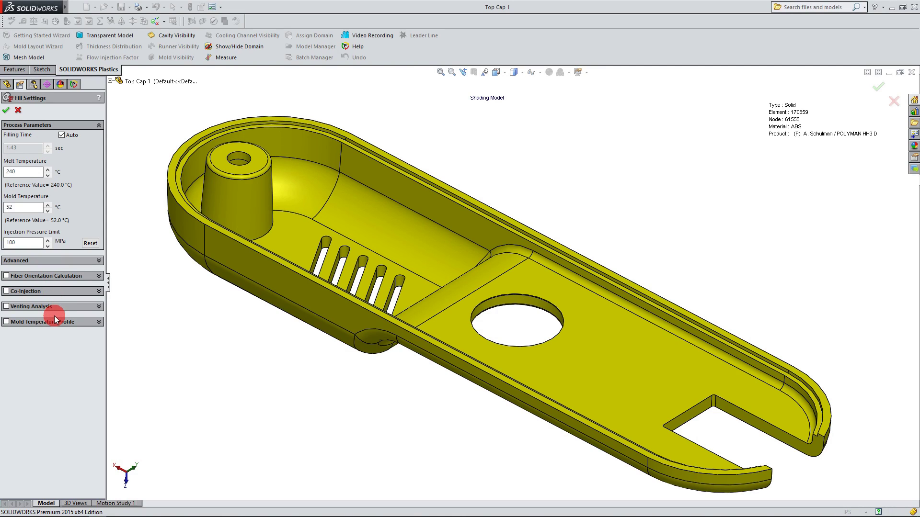
click(78, 263)
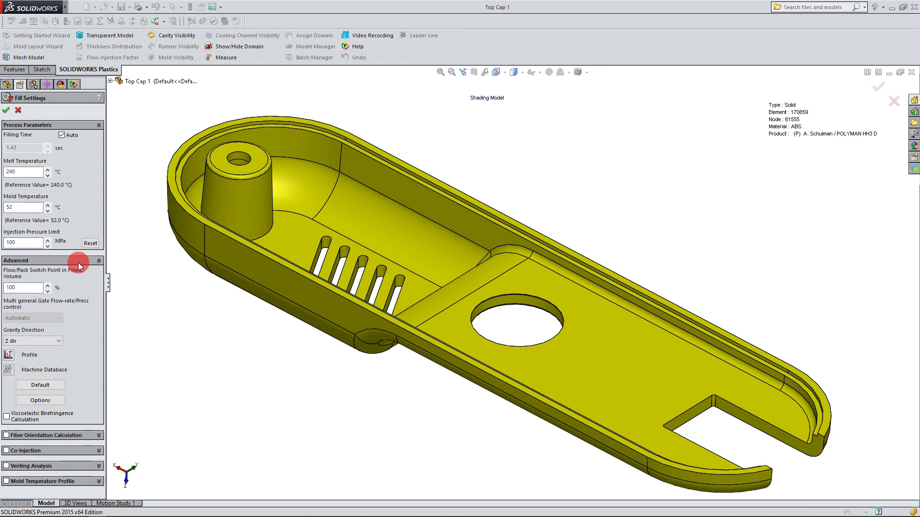
- Review the fiber orientation, co-injection, venting and mold temperature profile options and the filling time, discarding the fill settings
click(53, 435)
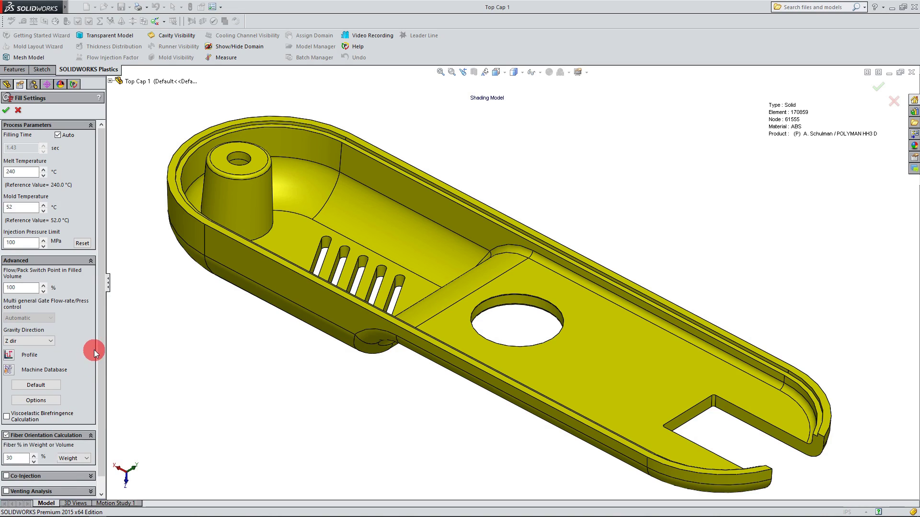
scroll(94, 353, down, 2)
click(70, 458)
scroll(80, 399, down, 2)
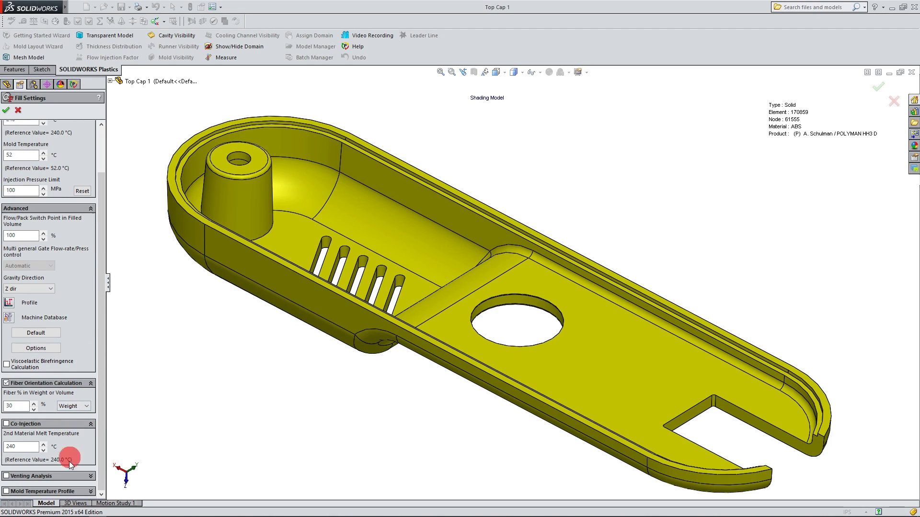
click(64, 477)
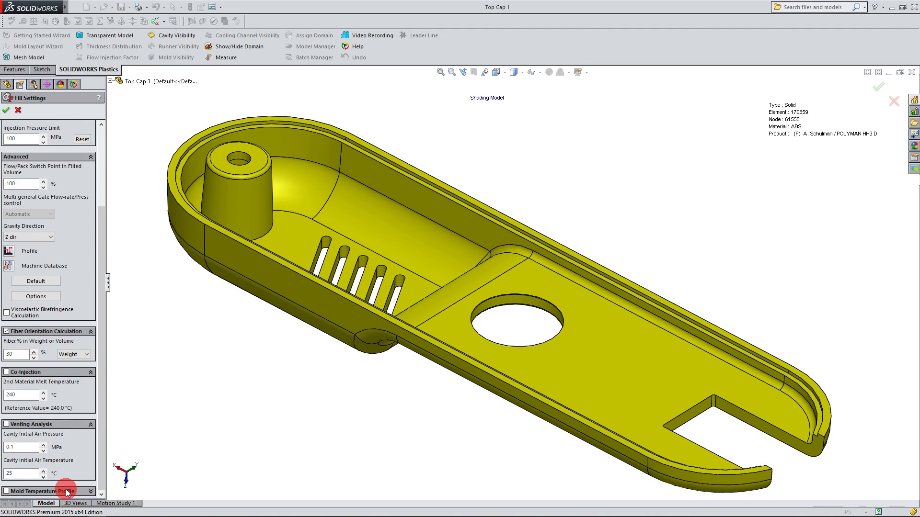
click(67, 491)
scroll(86, 403, up, 2)
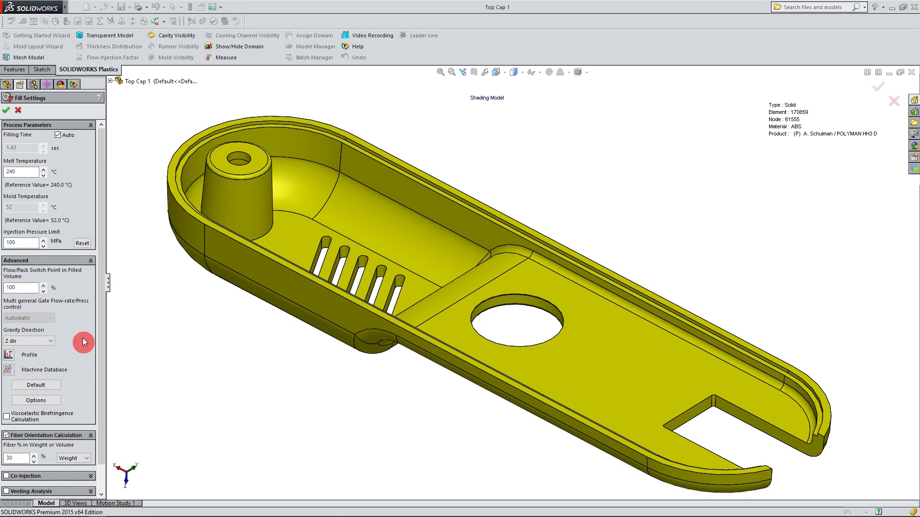
scroll(79, 320, down, 2)
scroll(79, 318, up, 1)
click(17, 148)
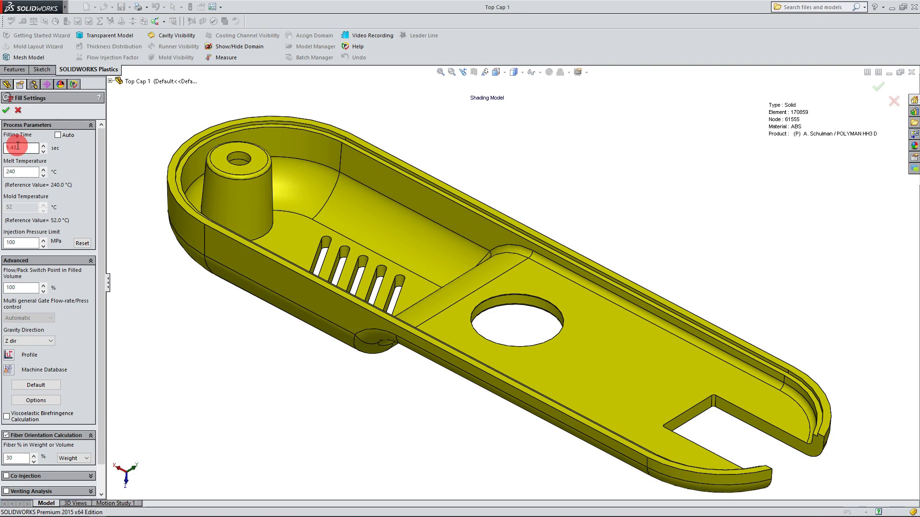
click(18, 110)
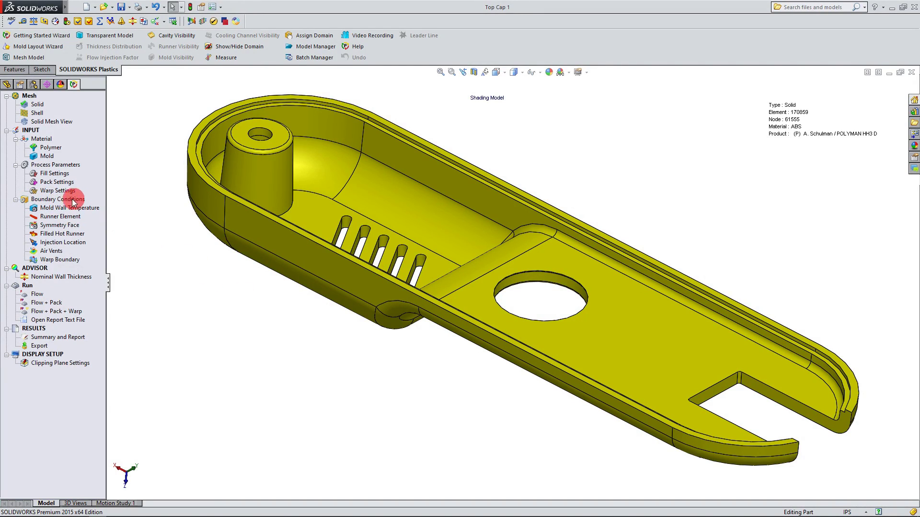
- Add one automatically predicted injection location to the Top Cap and inspect its marker on the outer surface beside the round hole
double_click(60, 243)
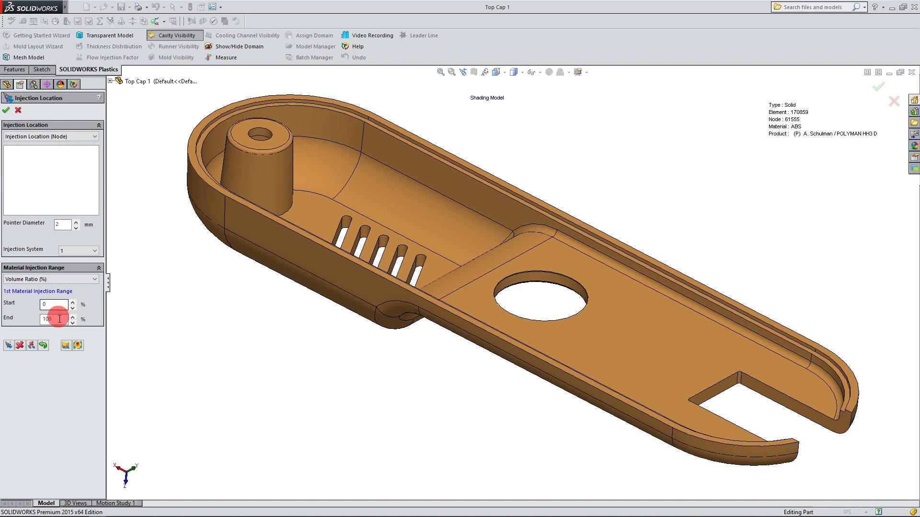
click(66, 346)
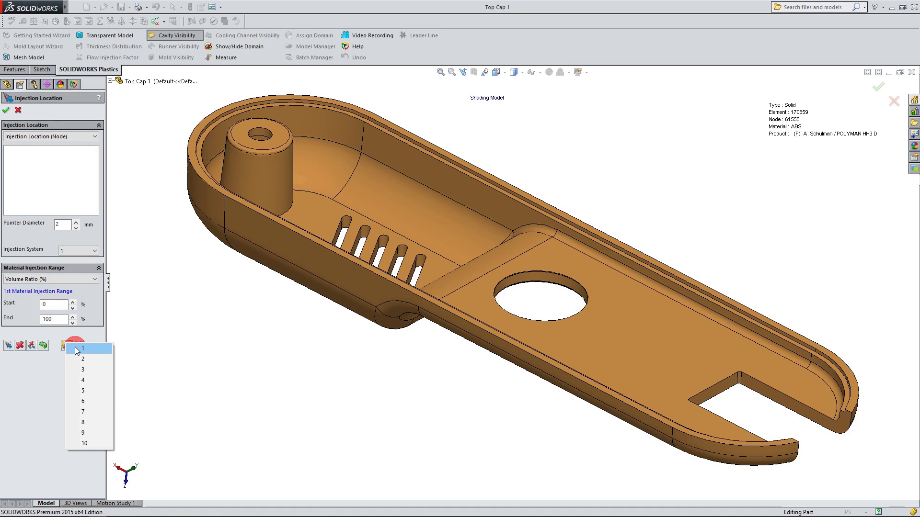
click(76, 350)
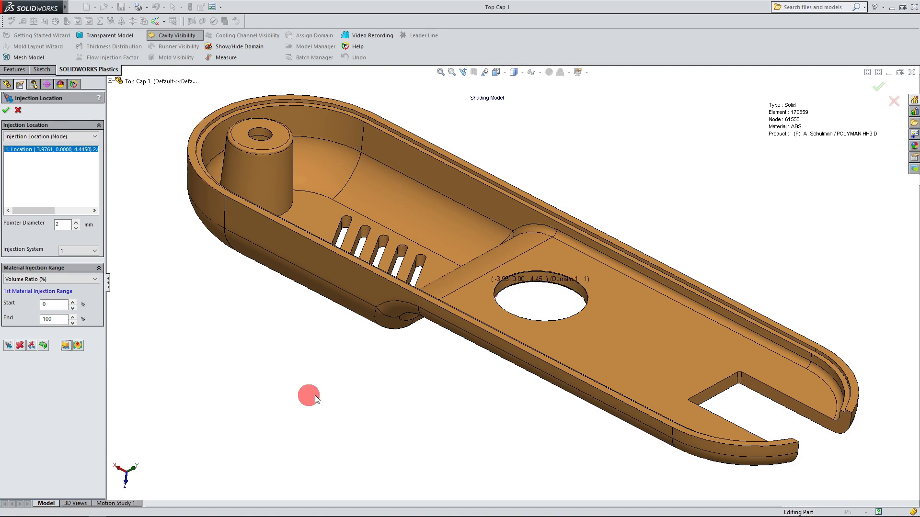
middle_drag(422, 382, 402, 200)
scroll(550, 396, down, 4)
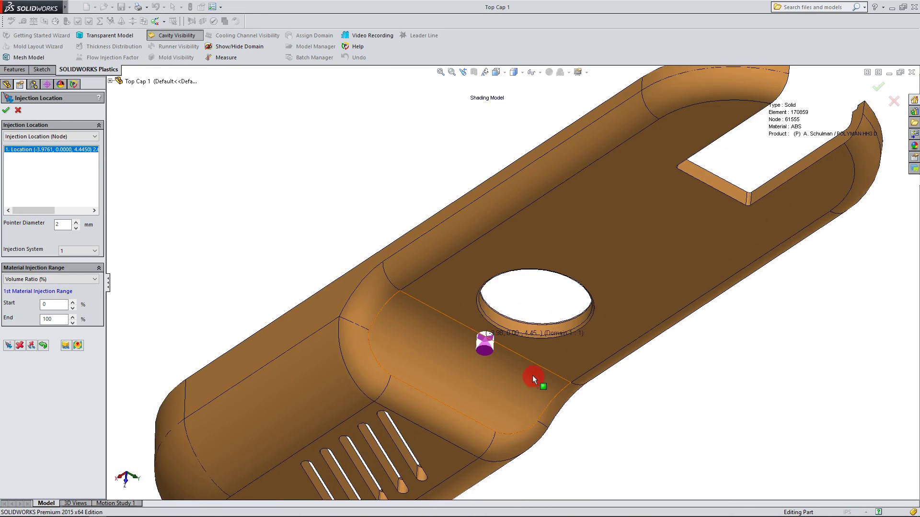
middle_drag(511, 286, 494, 273)
click(67, 152)
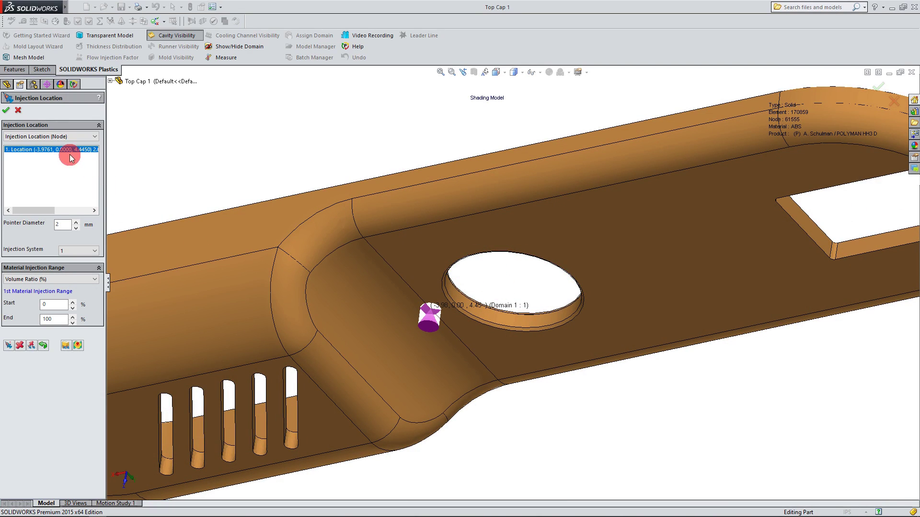
- Delete the predicted injection location and add it again manually at the same point
click(20, 346)
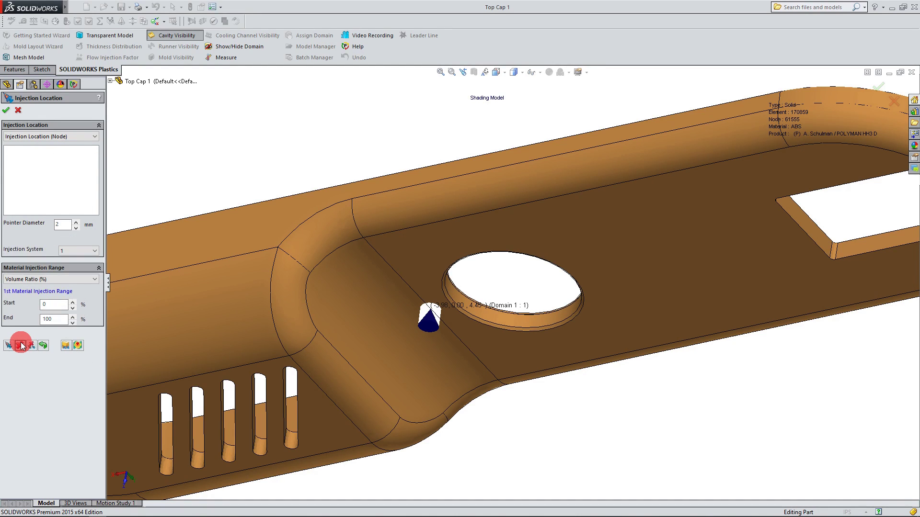
click(434, 329)
middle_drag(493, 281, 481, 438)
scroll(481, 440, up, 3)
scroll(584, 405, down, 1)
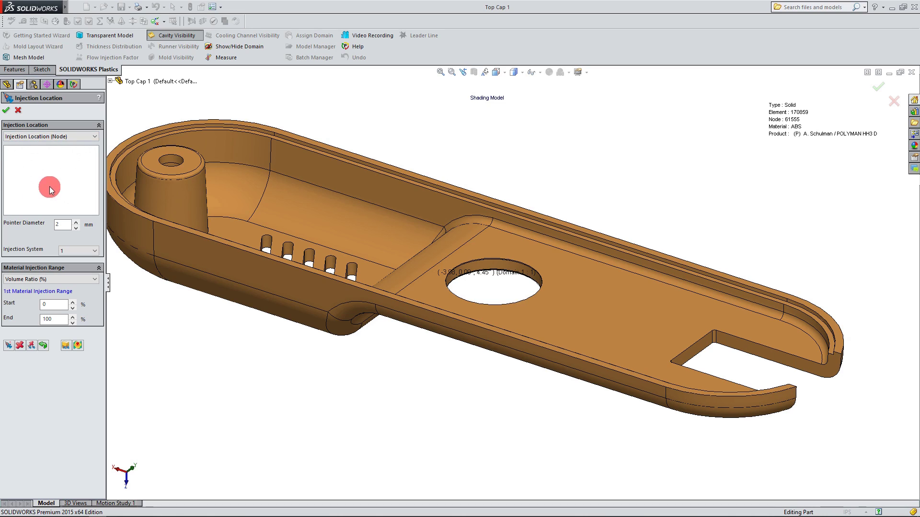
scroll(374, 364, up, 1)
scroll(425, 275, down, 1)
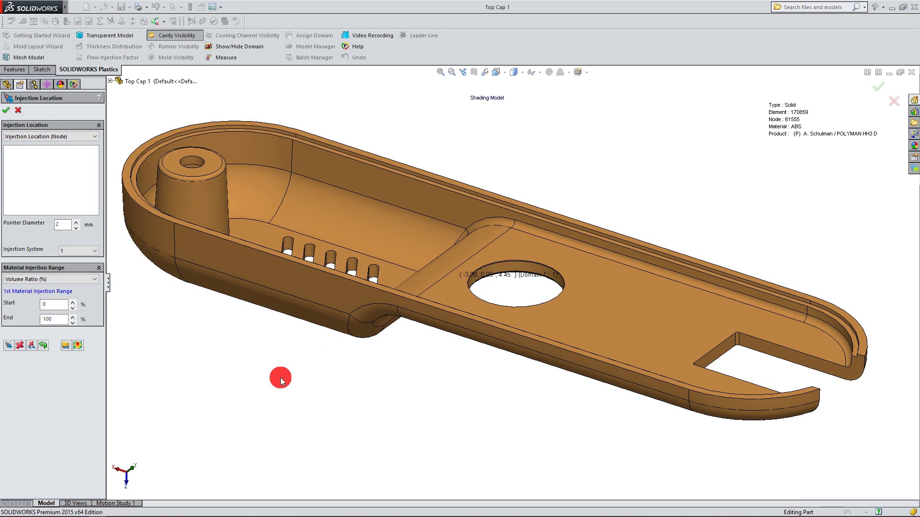
click(9, 345)
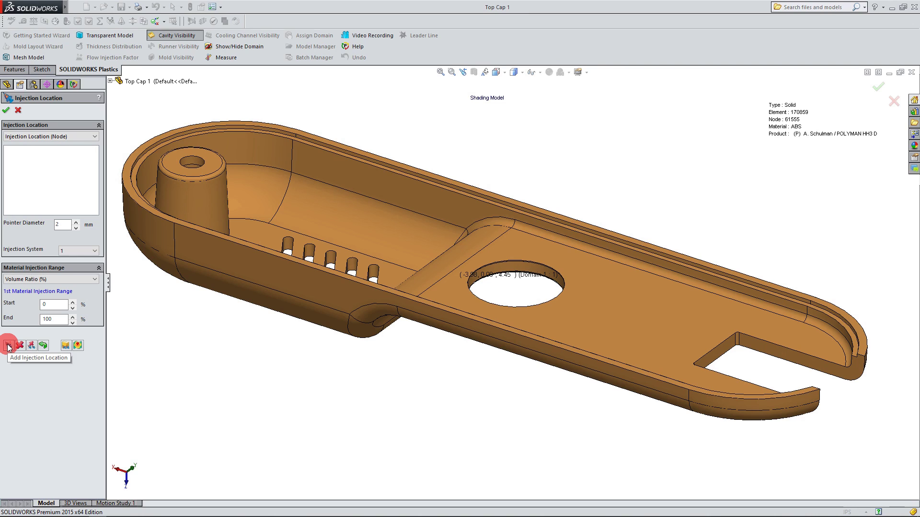
click(8, 346)
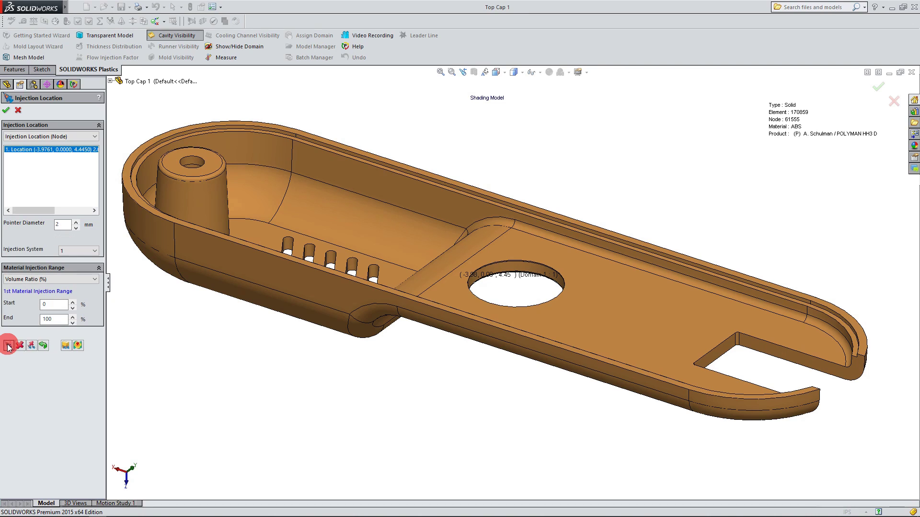
- Pick a candidate injection point on the long rim edge beside the vent slots
click(383, 289)
middle_drag(397, 354, 317, 353)
middle_drag(344, 358, 374, 374)
scroll(418, 247, down, 4)
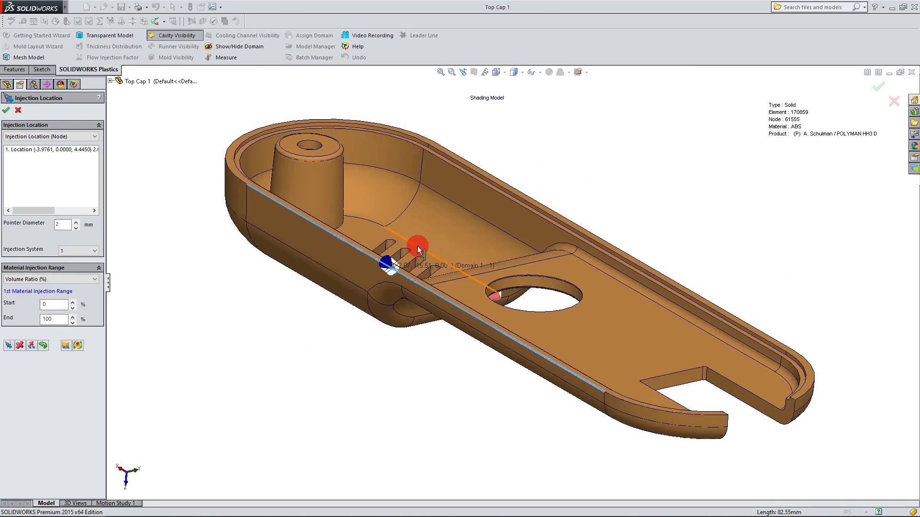
scroll(418, 247, up, 2)
mouse_move(474, 397)
middle_down()
mouse_move(538, 396)
mouse_move(476, 392)
mouse_move(472, 412)
middle_up()
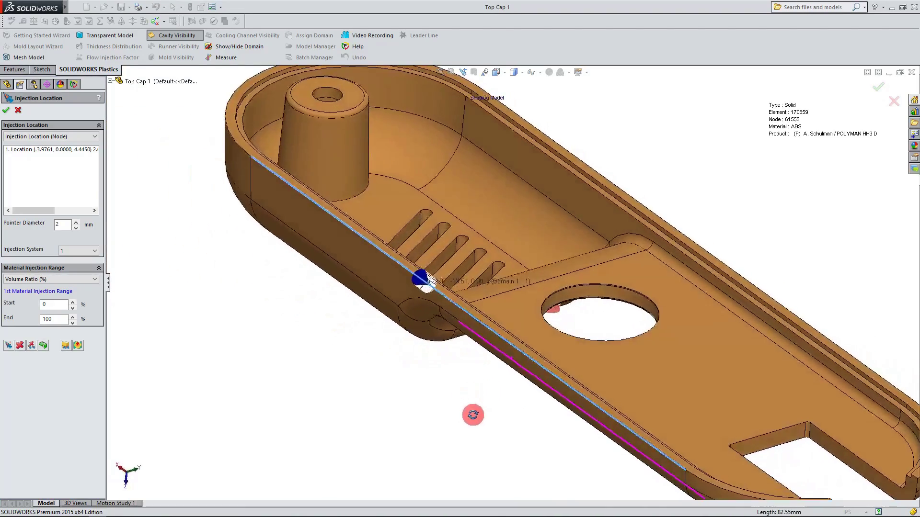
- Set the injection pointer diameter to 6 mm and accept the injection location settings
click(76, 222)
click(76, 222)
click(76, 222)
middle_drag(332, 323, 293, 360)
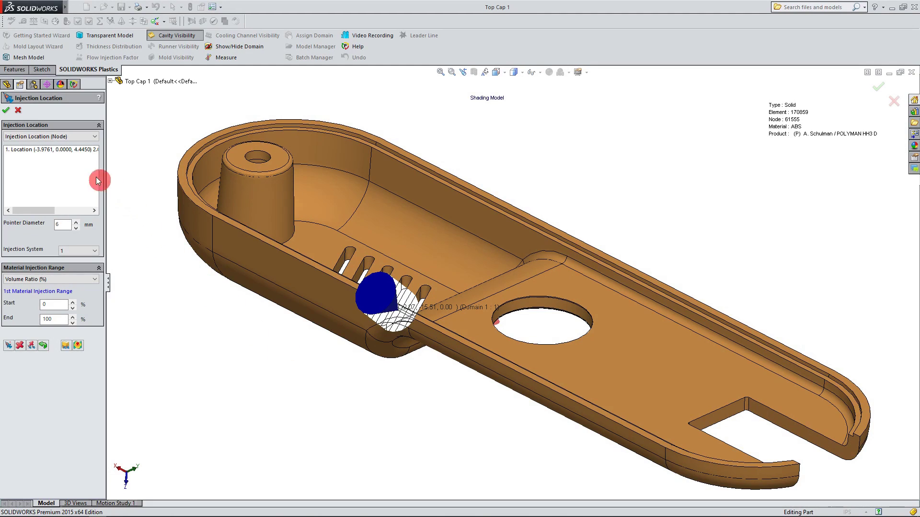
click(5, 111)
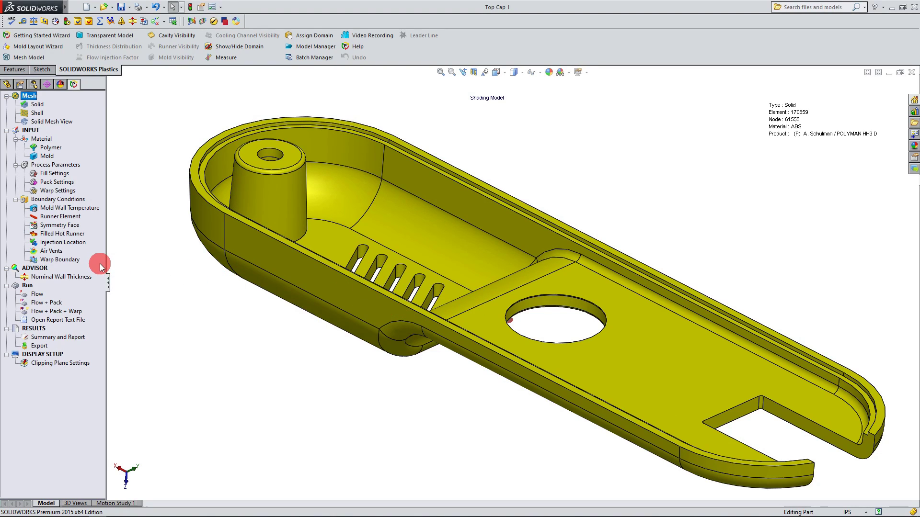
- Collapse the boundary condition, process parameter and material groups and run the Flow analysis
click(16, 201)
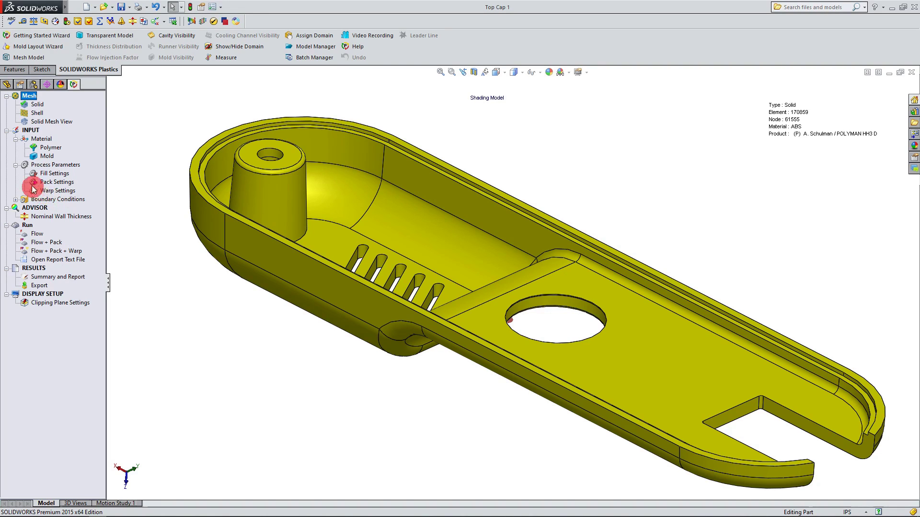
click(16, 165)
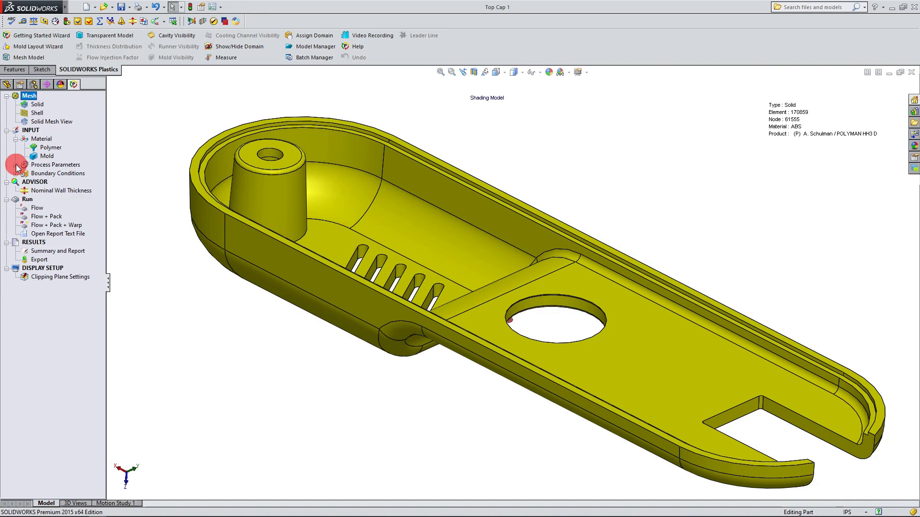
click(15, 140)
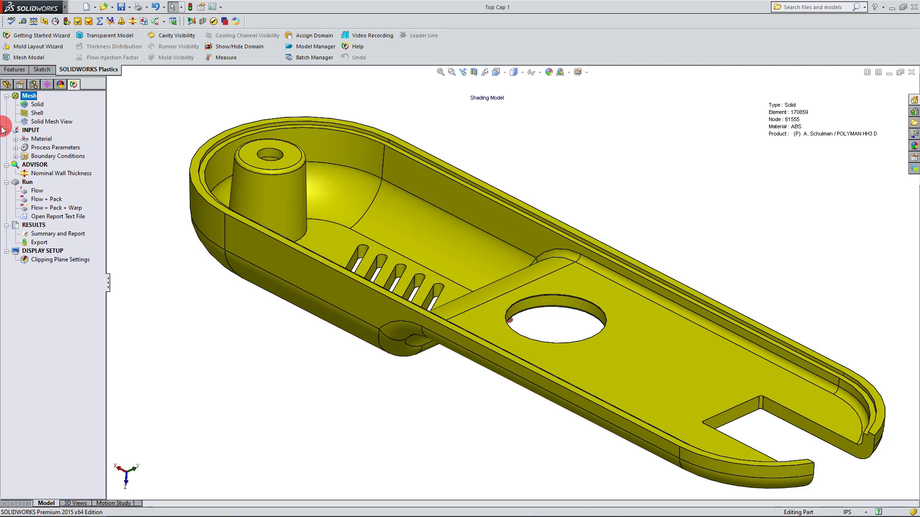
double_click(36, 191)
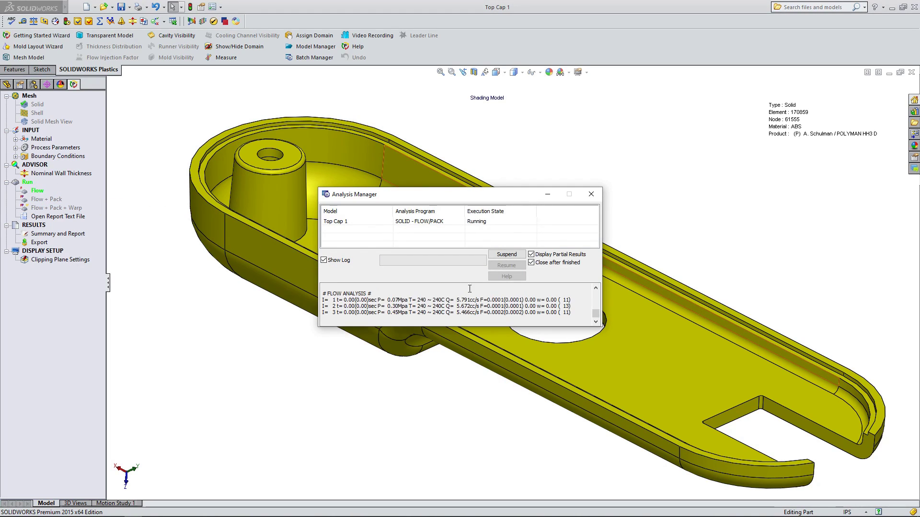
- Enlarge the Analysis Manager log and review the running flow solver's output
drag(521, 329, 530, 485)
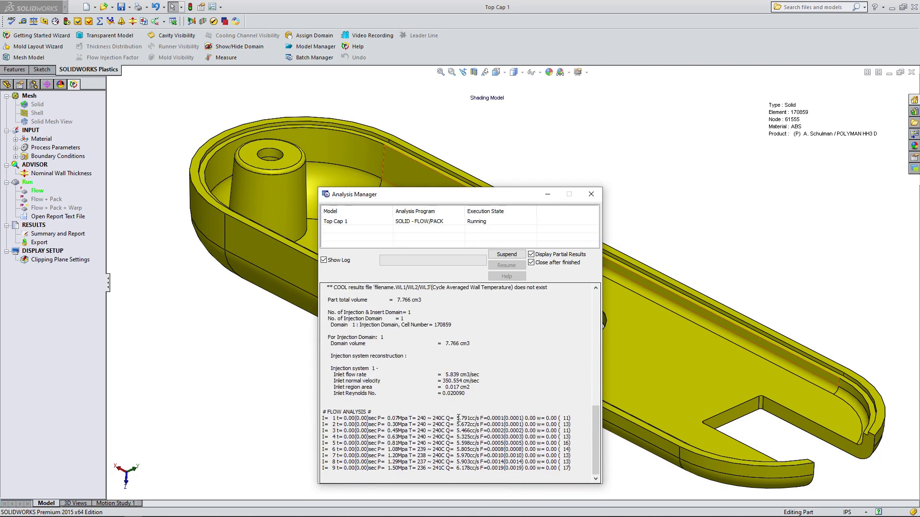
scroll(455, 414, up, 6)
drag(595, 422, 596, 303)
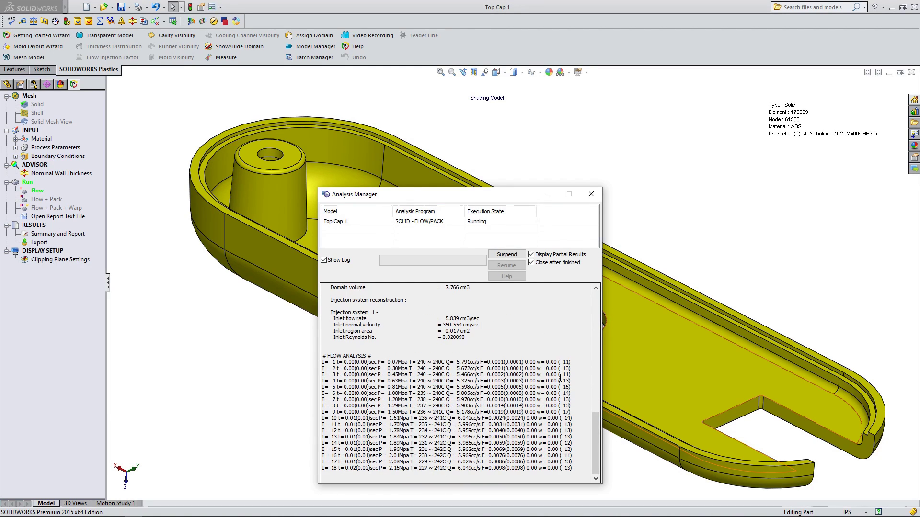
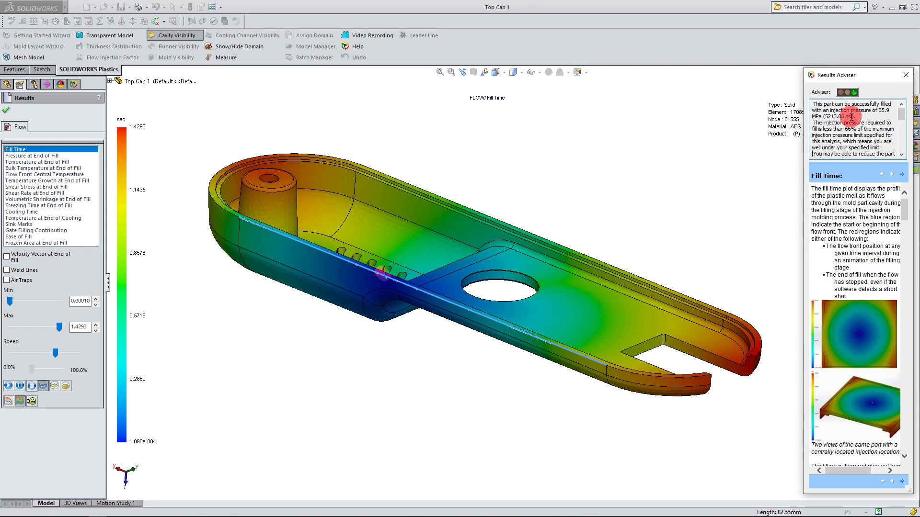
- Read the Results Adviser's filling assessment and fill time explanation, and examine the Fill Time plot on the Top Cap
scroll(851, 117, down, 5)
scroll(851, 116, up, 5)
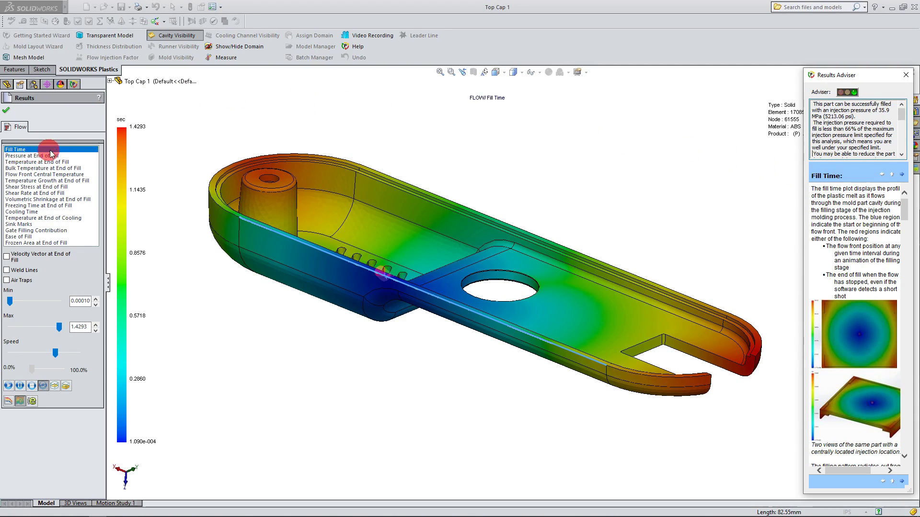
scroll(860, 269, down, 3)
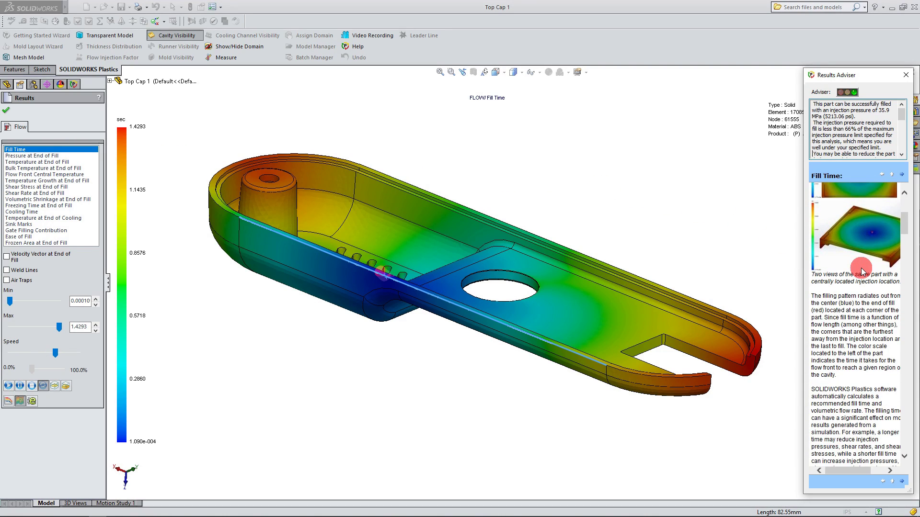
middle_drag(523, 195, 525, 216)
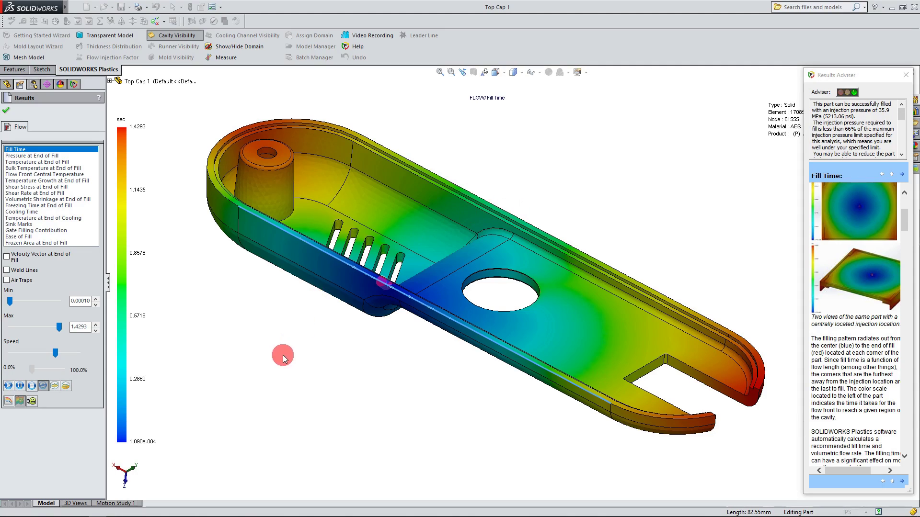
middle_drag(493, 259, 497, 291)
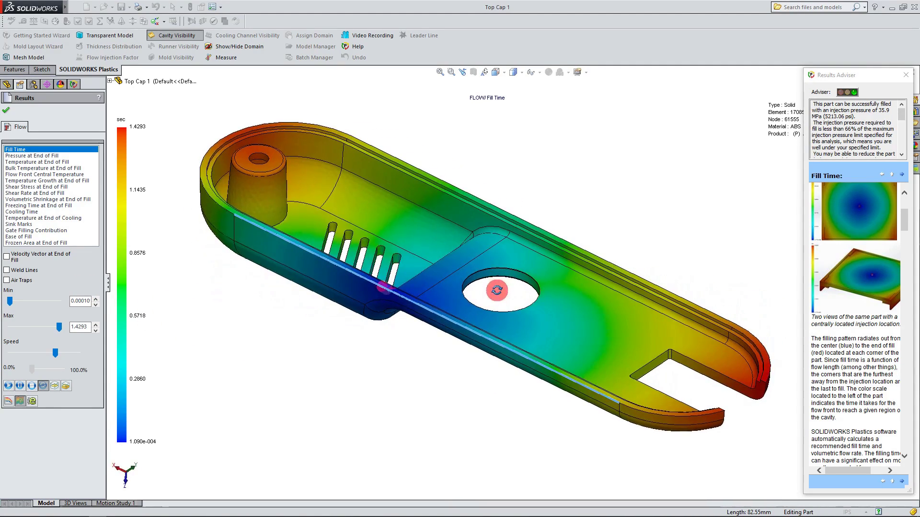
- Play the Fill Time animation on the Top Cap and stop it
click(9, 386)
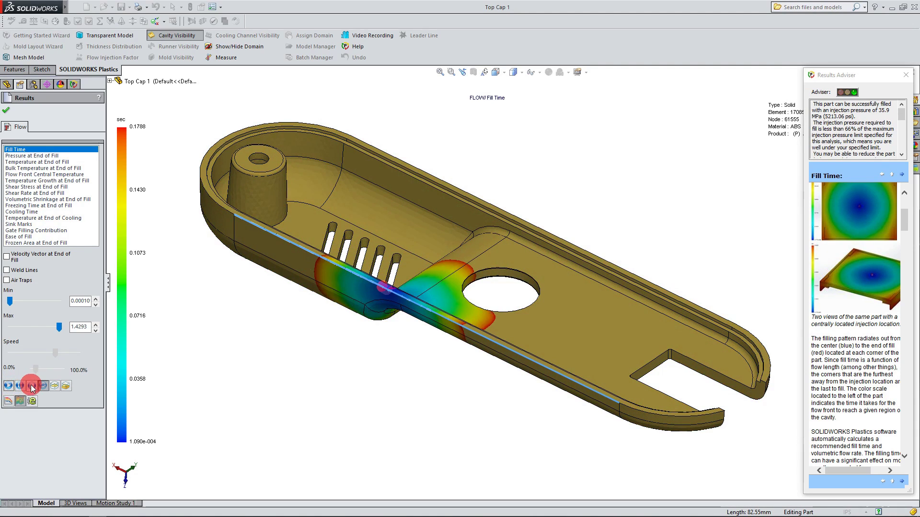
click(33, 387)
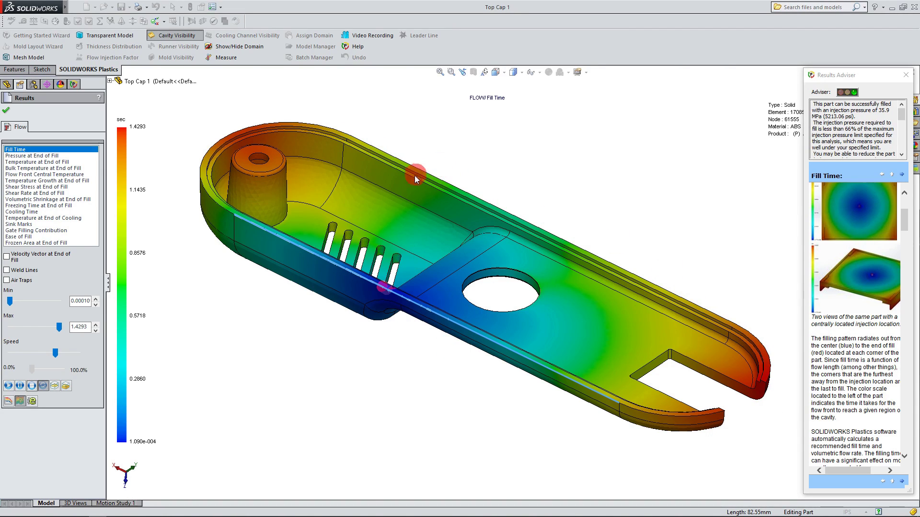
- Display the Weld Lines result on the Top Cap and examine the weld lines around the vent slots up close
click(8, 271)
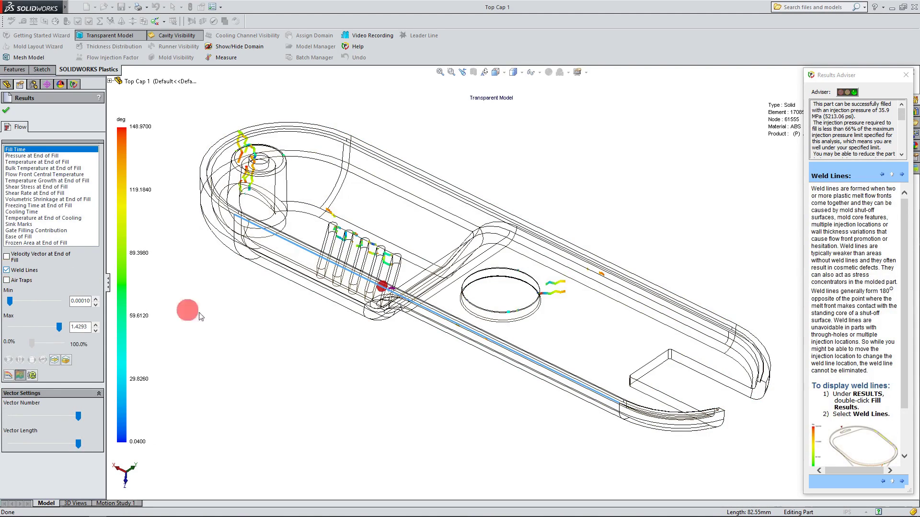
middle_drag(401, 341, 724, 390)
scroll(722, 391, down, 2)
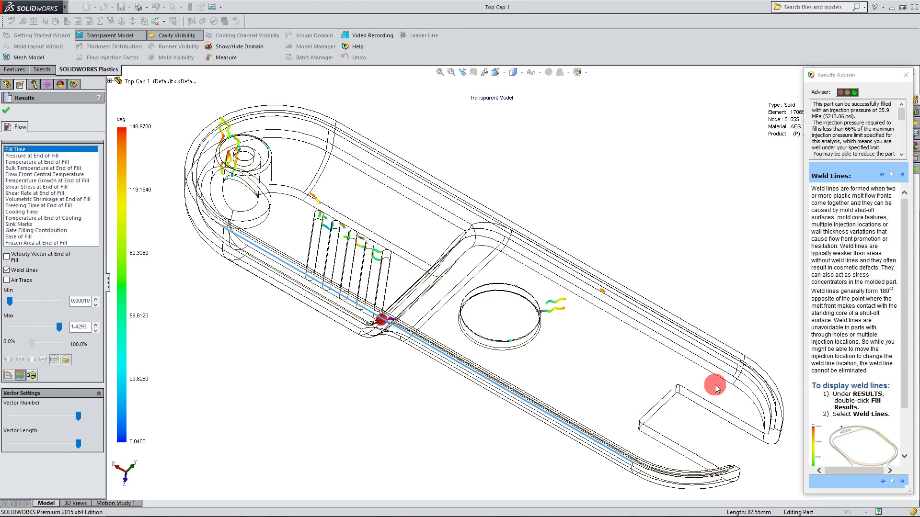
scroll(335, 252, down, 5)
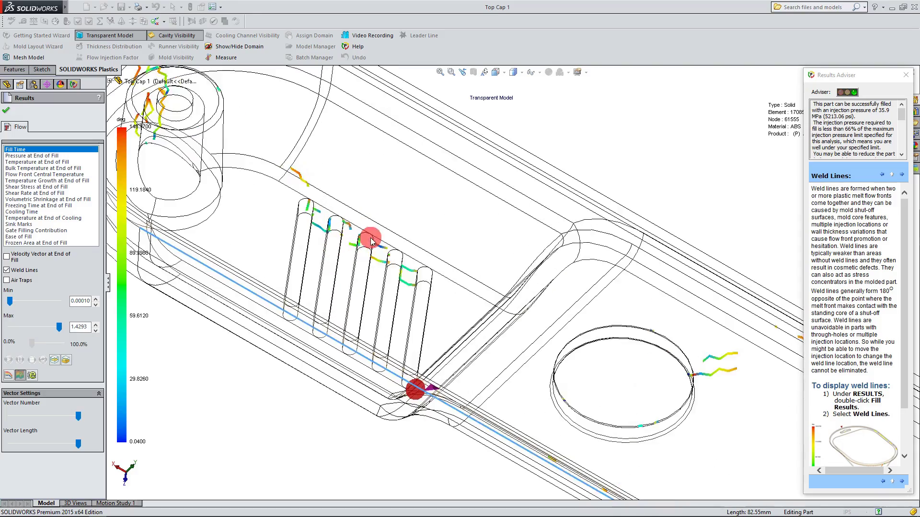
middle_drag(426, 278, 444, 384)
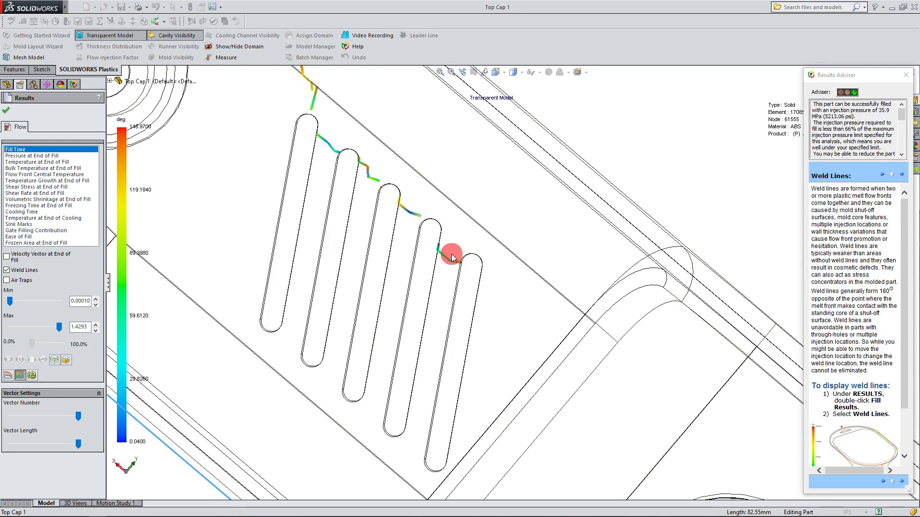
middle_drag(445, 259, 509, 271)
scroll(499, 275, down, 5)
scroll(495, 286, up, 5)
middle_drag(487, 308, 482, 407)
scroll(493, 317, down, 5)
scroll(494, 302, up, 3)
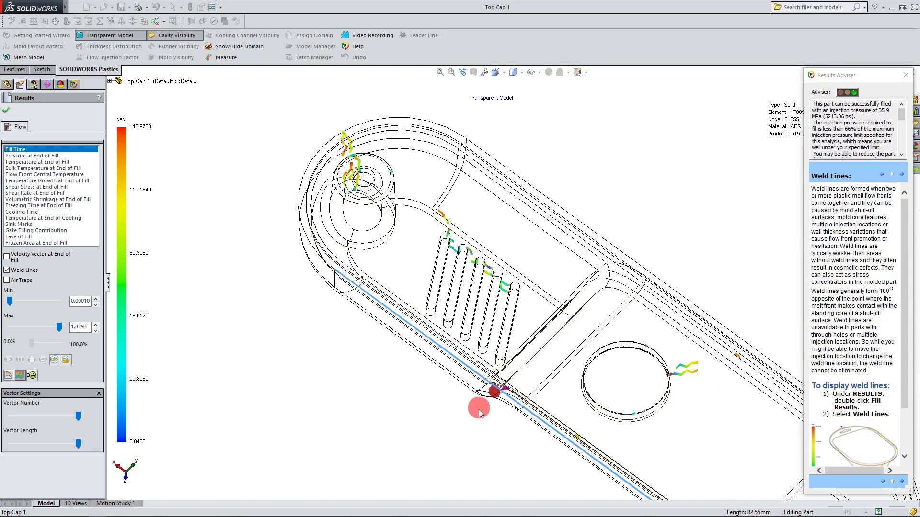
- Inspect the weld lines beside the large round hole of the Top Cap
scroll(737, 386, down, 4)
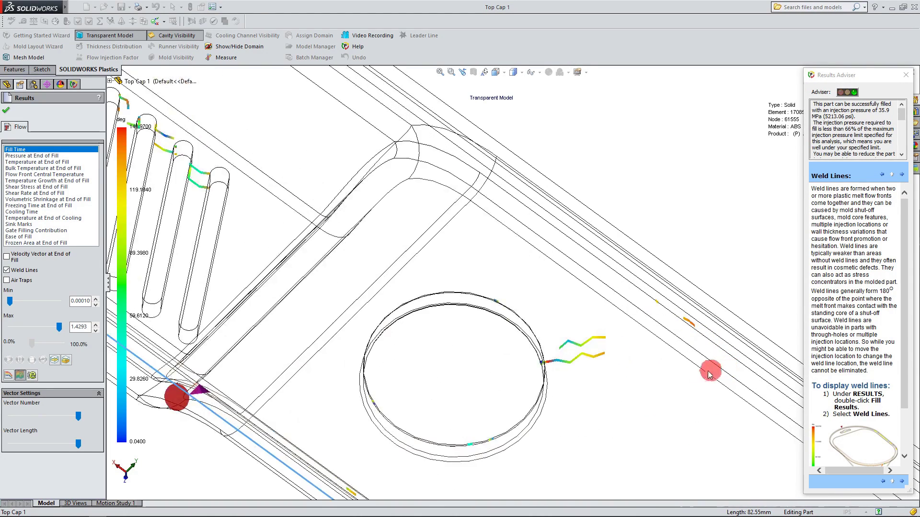
scroll(575, 369, up, 4)
scroll(515, 312, up, 2)
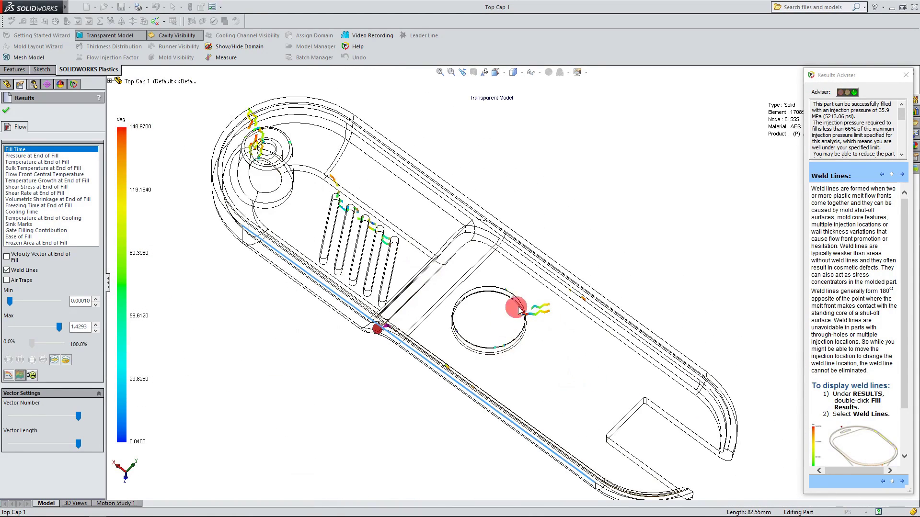
scroll(516, 305, down, 2)
scroll(513, 308, up, 2)
middle_drag(512, 307, 484, 311)
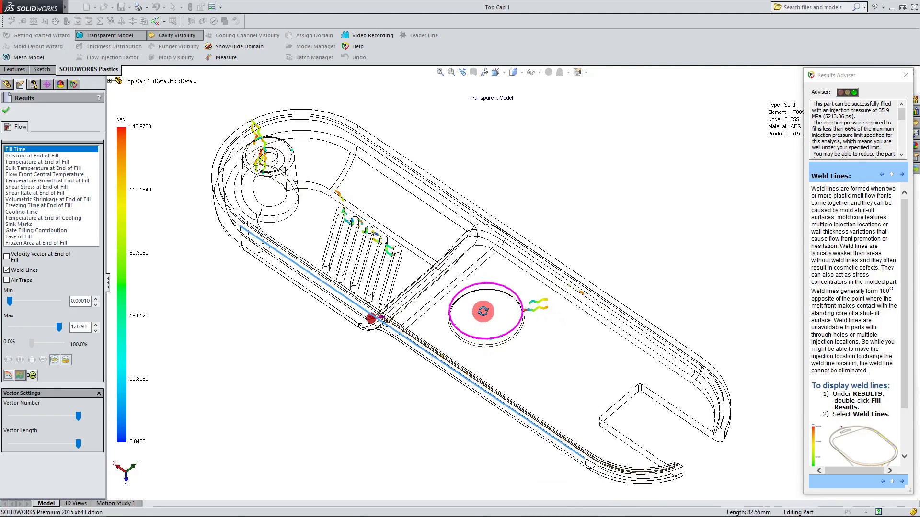
- Hide the weld lines, replay the Fill Time animation and stop it
click(7, 270)
click(9, 386)
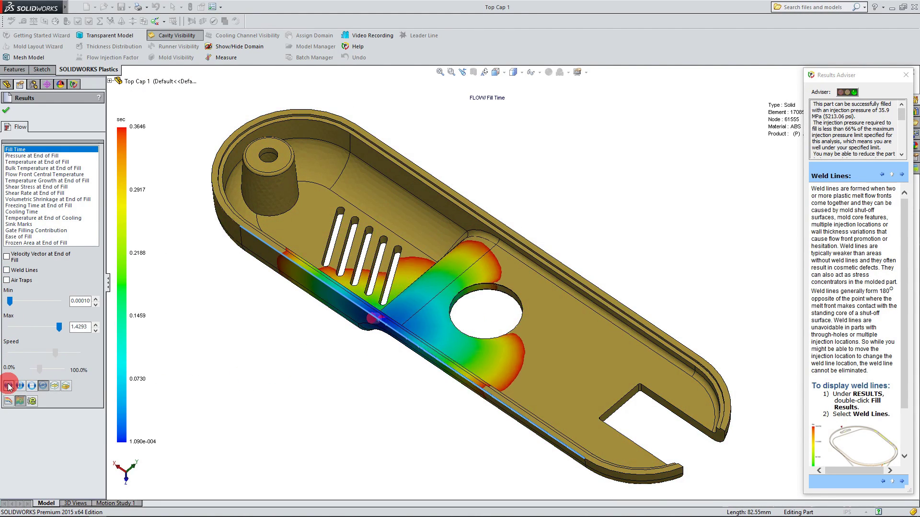
click(19, 385)
click(27, 386)
- Reduce the animation speed, replay the filling of the Top Cap and stop the playback
click(56, 353)
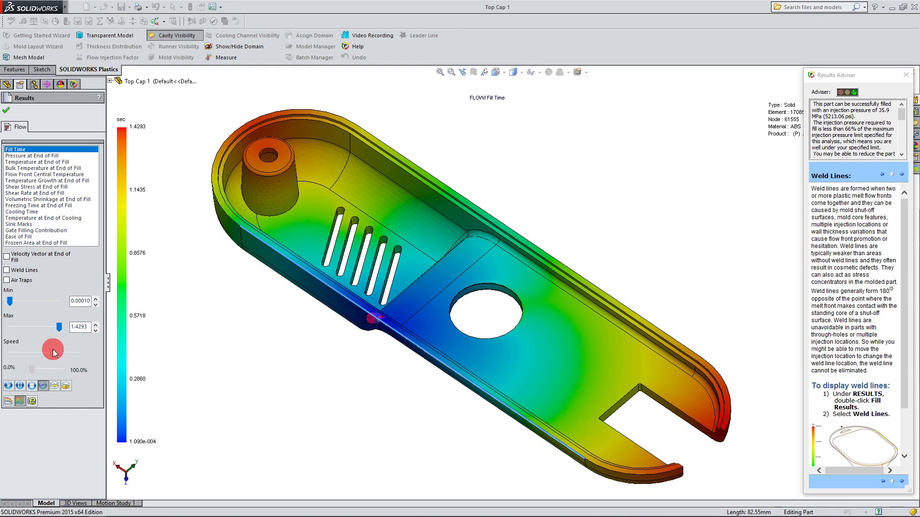
drag(25, 351, 16, 352)
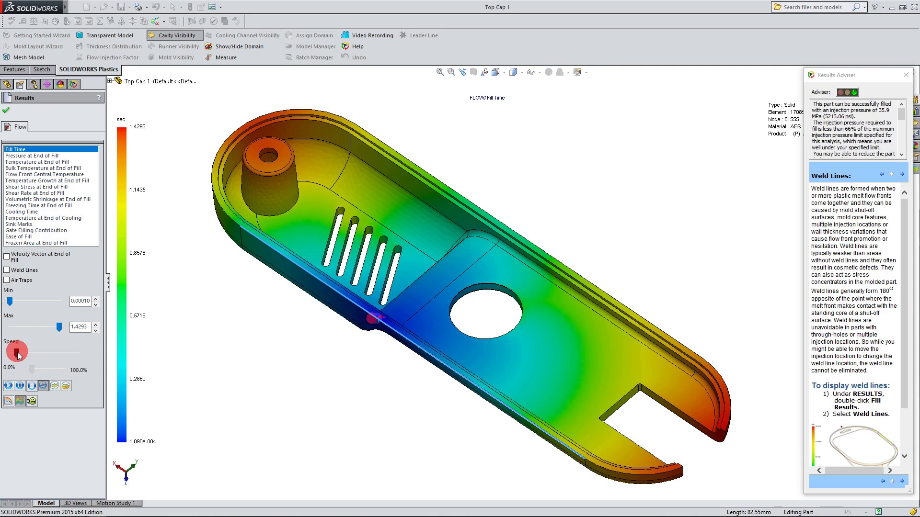
click(8, 385)
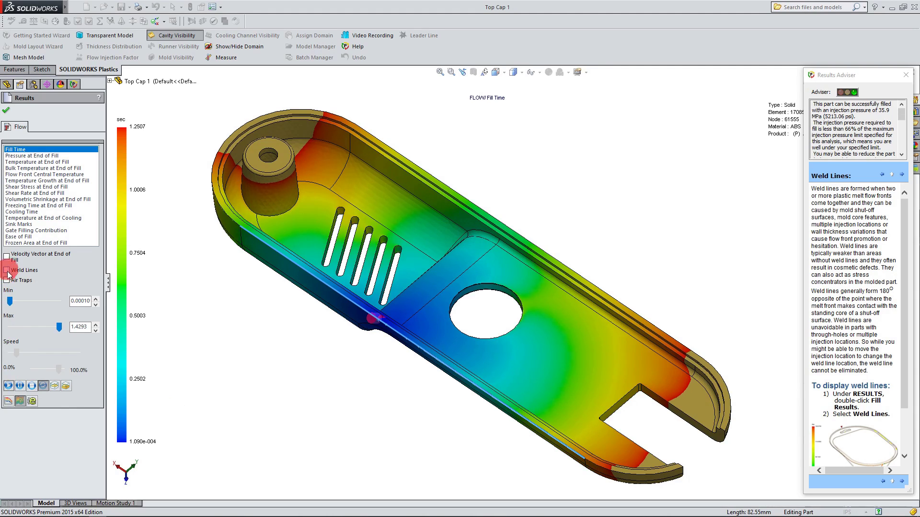
click(19, 387)
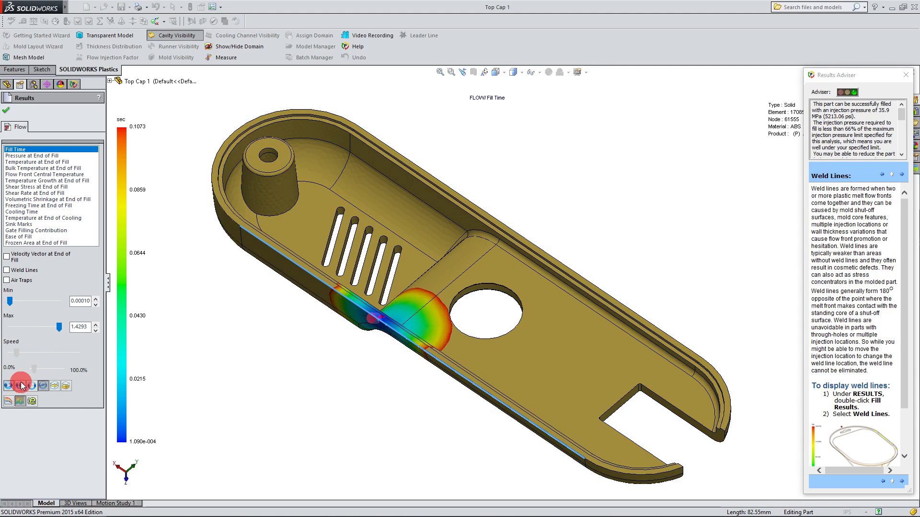
click(32, 385)
- Lower the animation speed to its minimum, play the slowed Fill Time animation and stop it
drag(18, 355, 10, 356)
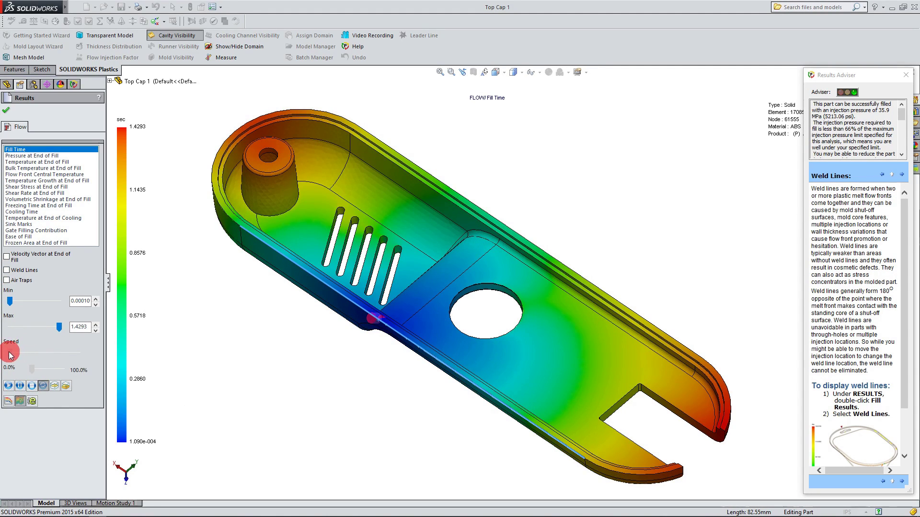
click(10, 387)
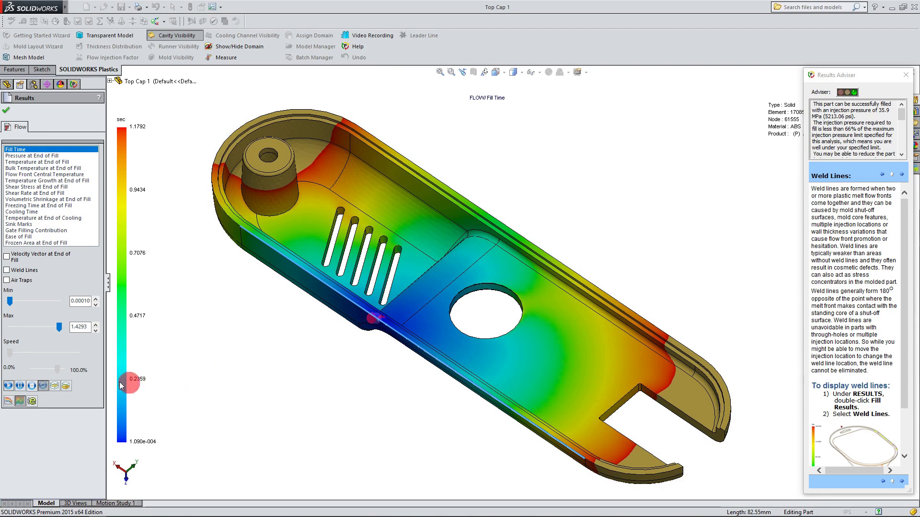
click(32, 387)
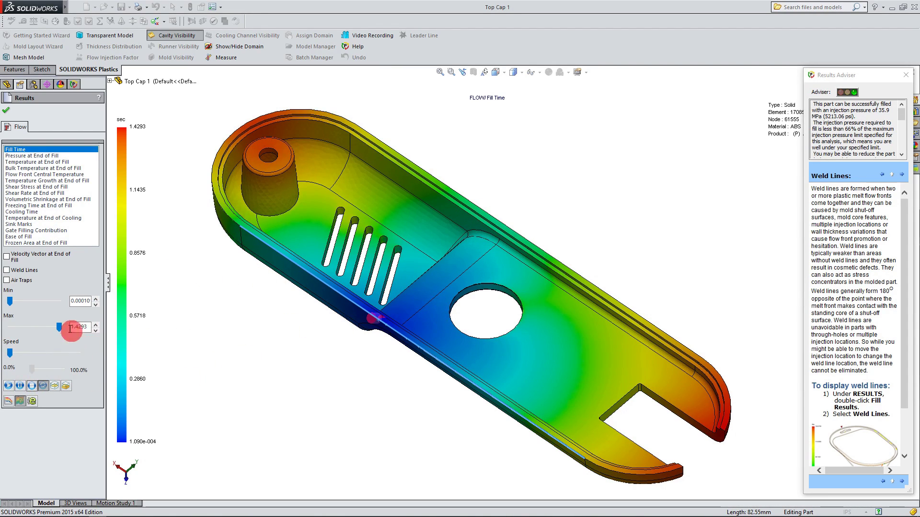
- Display the weld lines again to compare them with the flow pattern, and return to the Fill Time plot
click(7, 270)
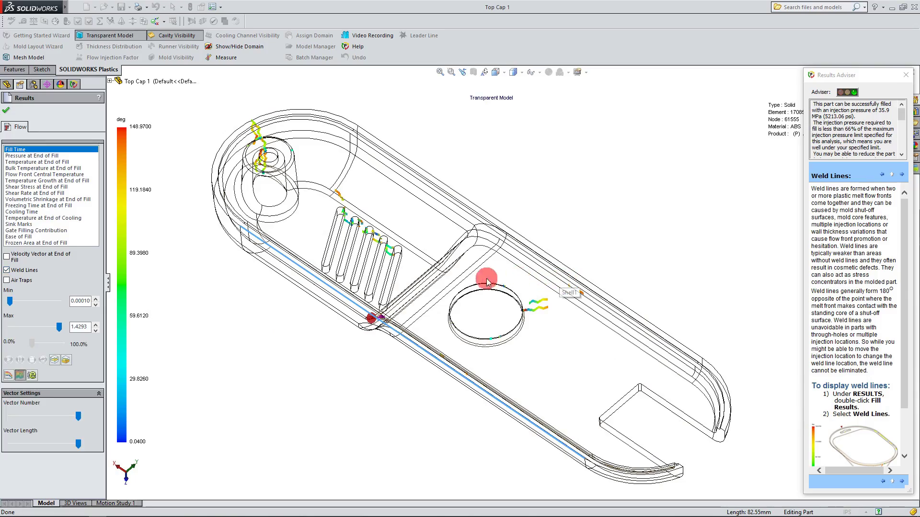
middle_drag(468, 324, 590, 375)
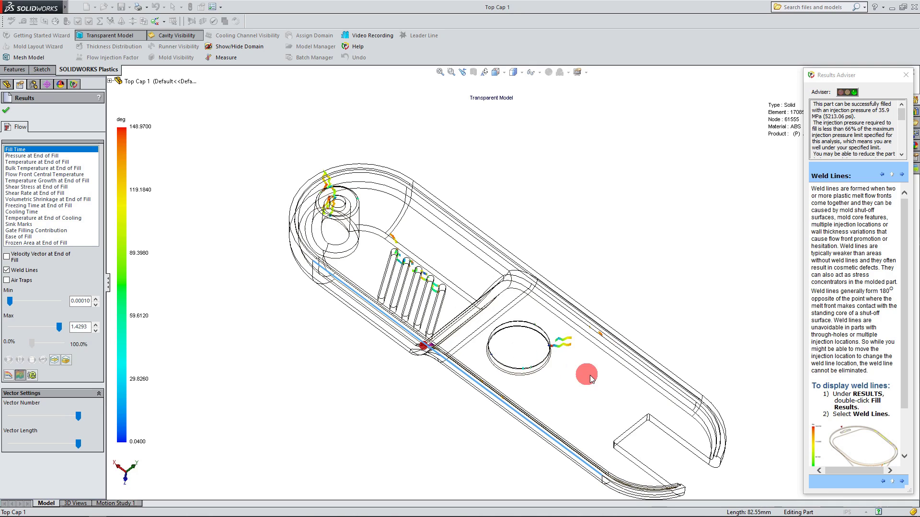
click(7, 270)
middle_drag(254, 320, 305, 309)
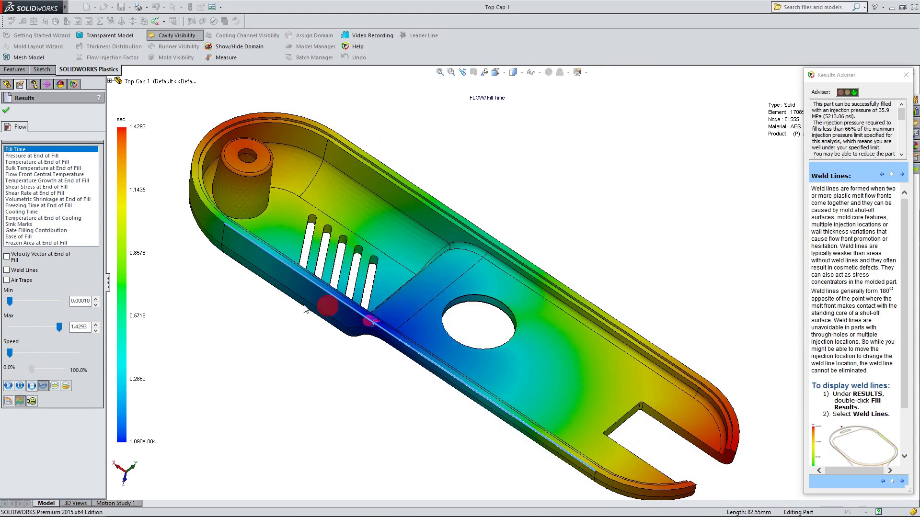
- Display the Air Traps on the Fill Time plot and examine their locations across the whole Top Cap
click(7, 280)
middle_drag(434, 383, 507, 341)
scroll(772, 407, down, 1)
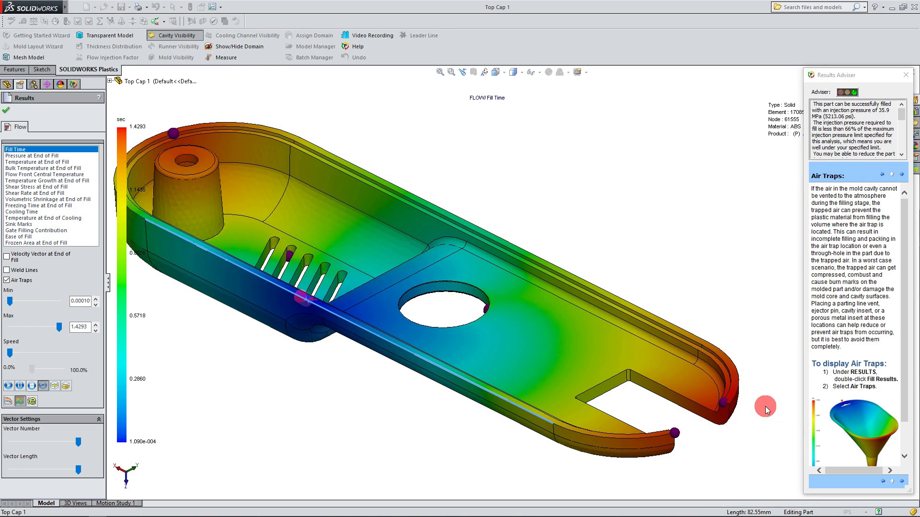
scroll(765, 406, up, 1)
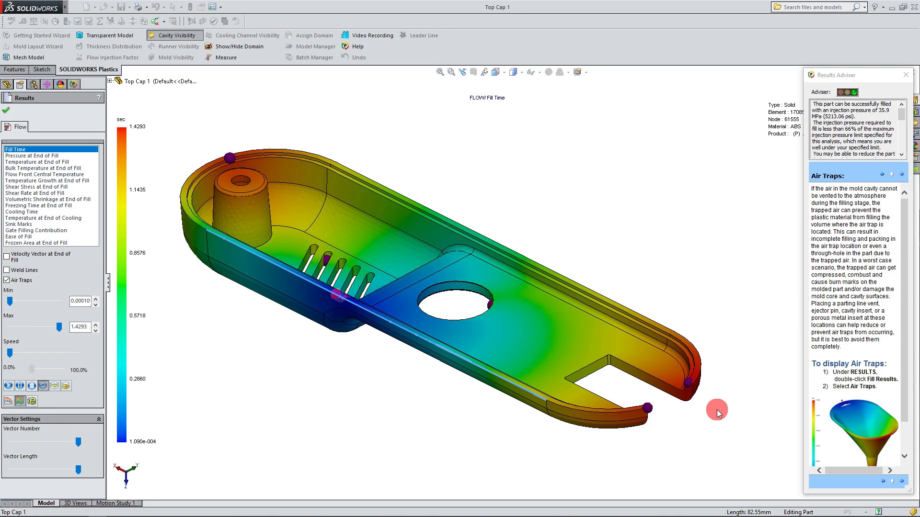
scroll(714, 410, up, 1)
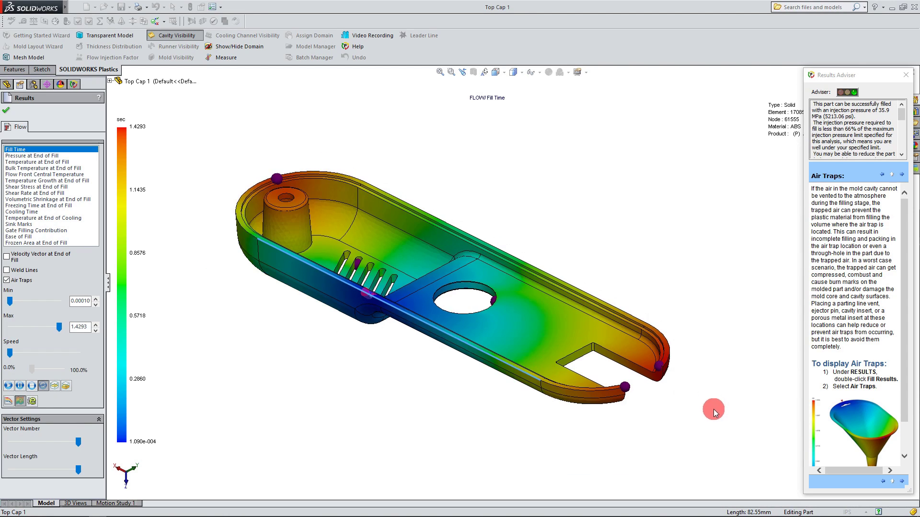
scroll(573, 358, down, 1)
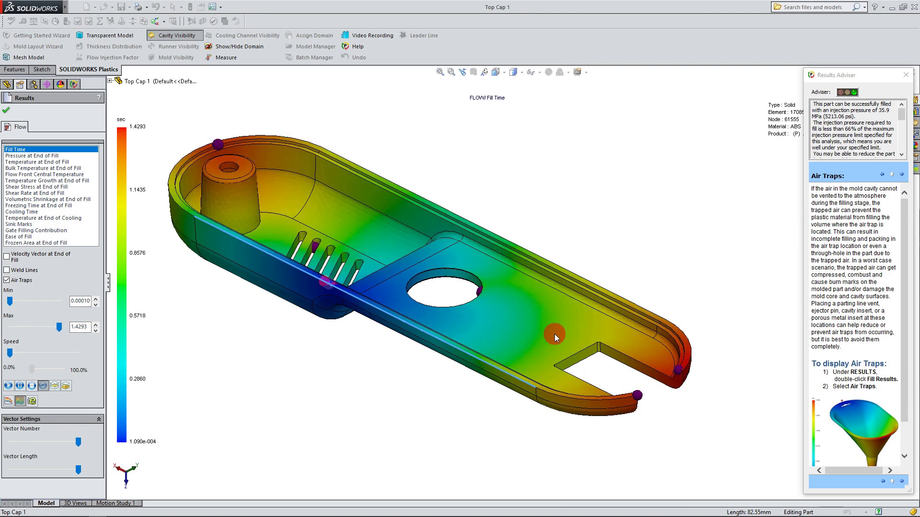
- Play the fill animation with the air traps shown and inspect the air trap at the large round hole
click(8, 386)
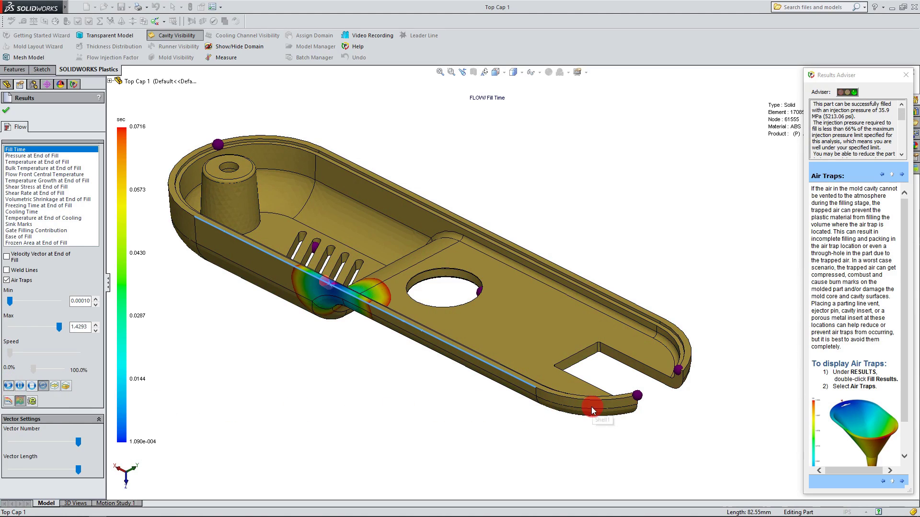
scroll(441, 331, down, 8)
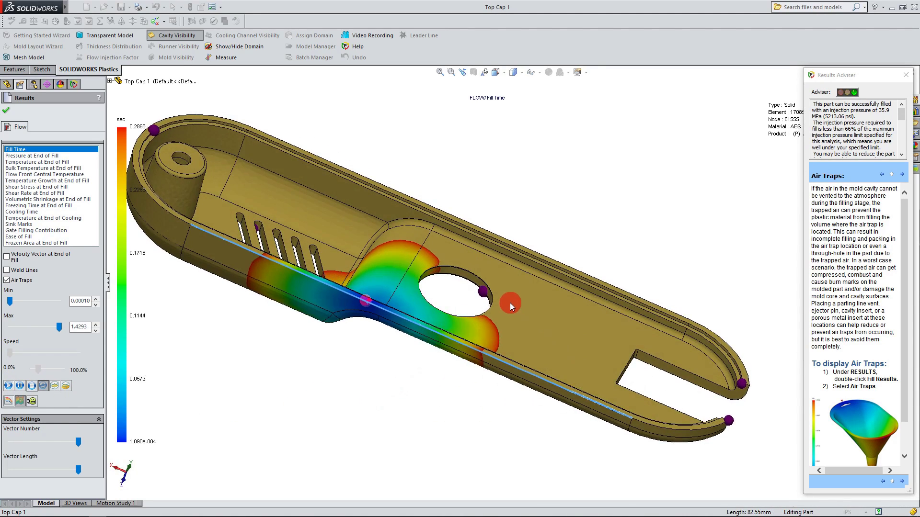
scroll(475, 288, down, 3)
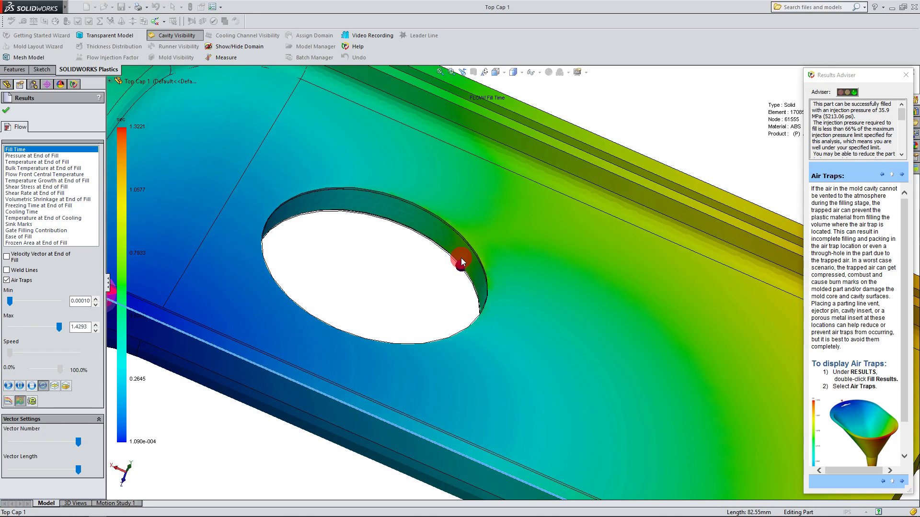
scroll(458, 267, up, 5)
scroll(457, 269, up, 5)
- Examine the air traps near the vent slots and the boss end while the fill animation plays
middle_drag(483, 281, 427, 277)
scroll(336, 185, down, 5)
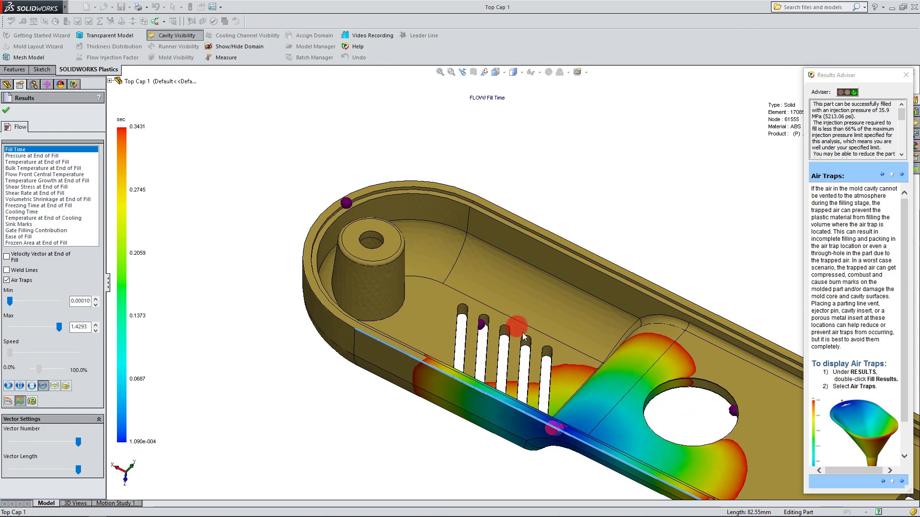
scroll(381, 207, down, 1)
scroll(383, 220, up, 3)
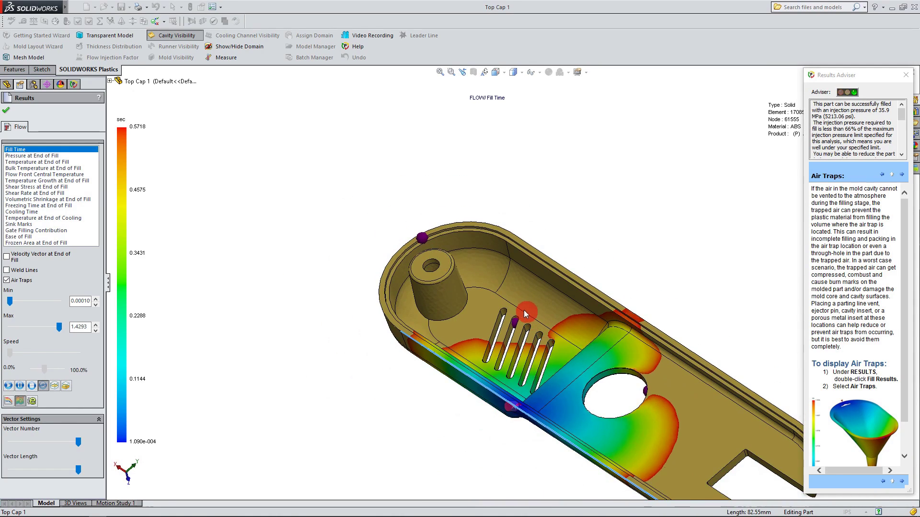
scroll(493, 294, down, 4)
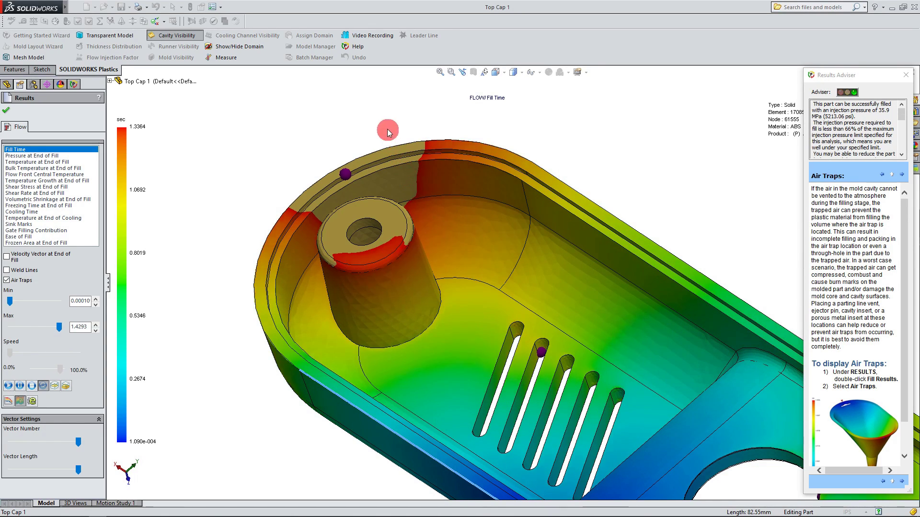
scroll(406, 195, up, 7)
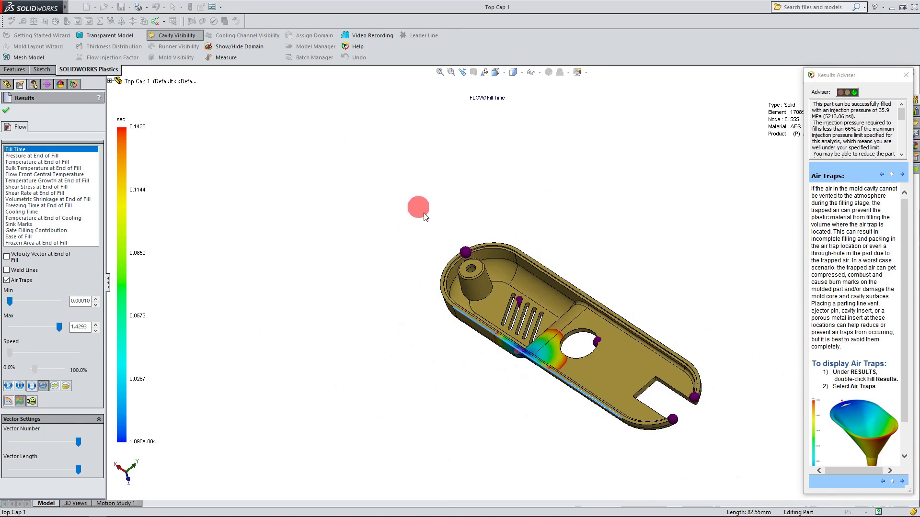
scroll(662, 351, down, 2)
scroll(628, 390, down, 4)
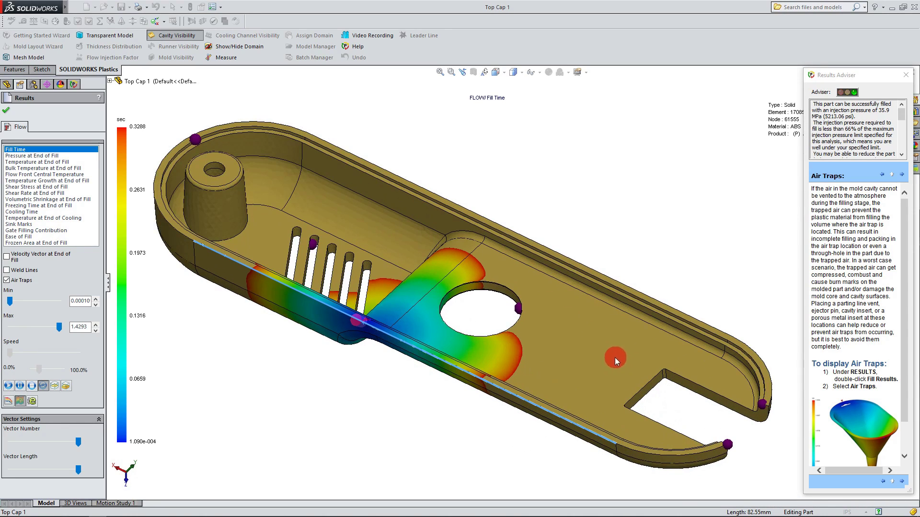
- Hide the air traps and stop the Fill Time animation
click(6, 280)
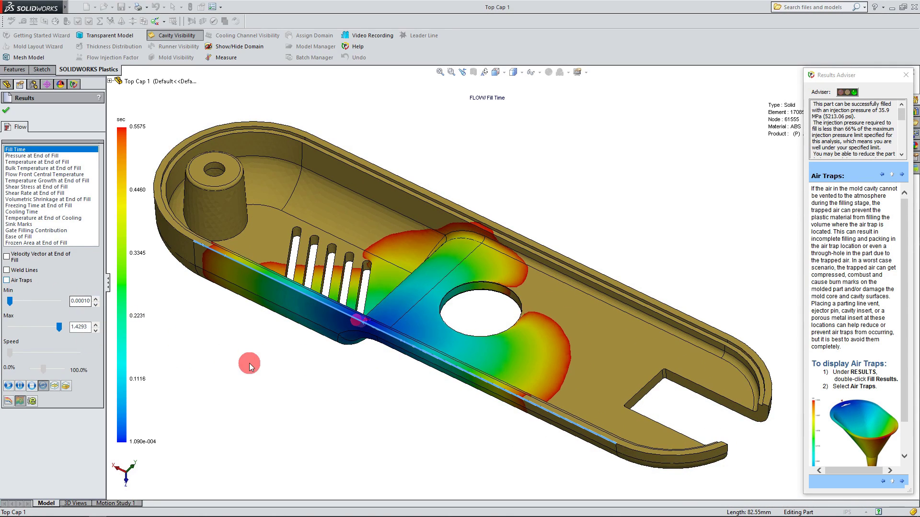
click(31, 387)
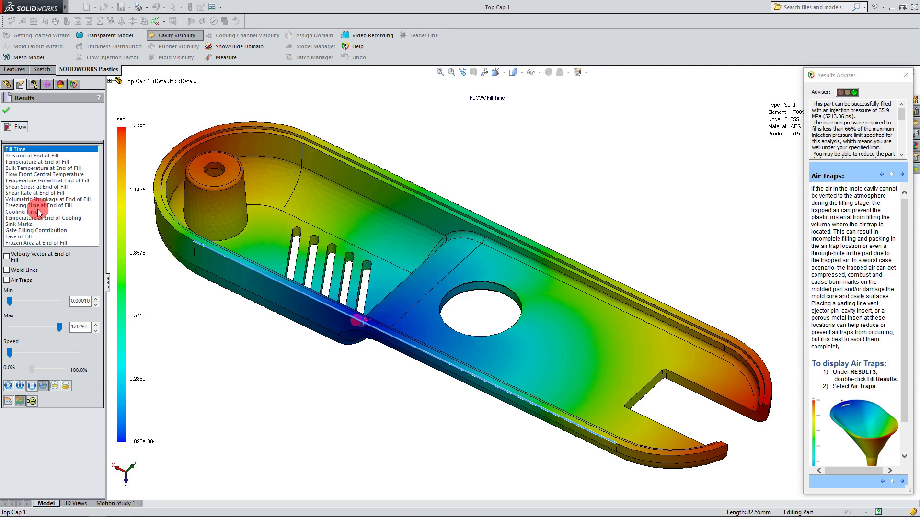
- Display the Pressure at End of Fill plot and examine the pressure distribution along the Top Cap
click(37, 157)
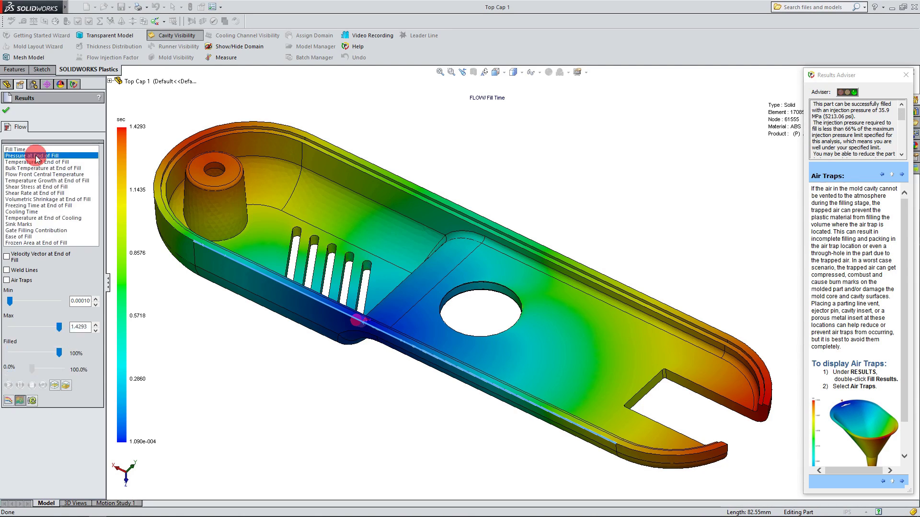
ctrl+middle_drag(334, 355, 215, 227)
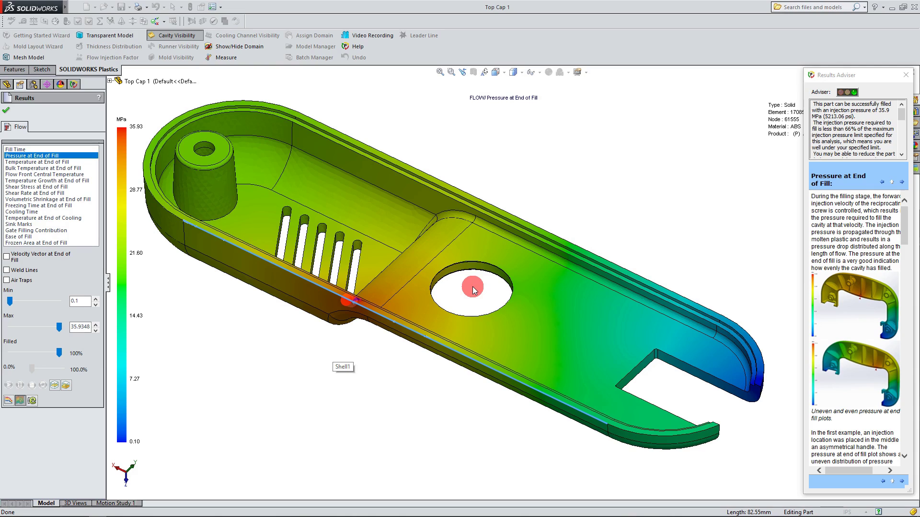
scroll(466, 290, up, 2)
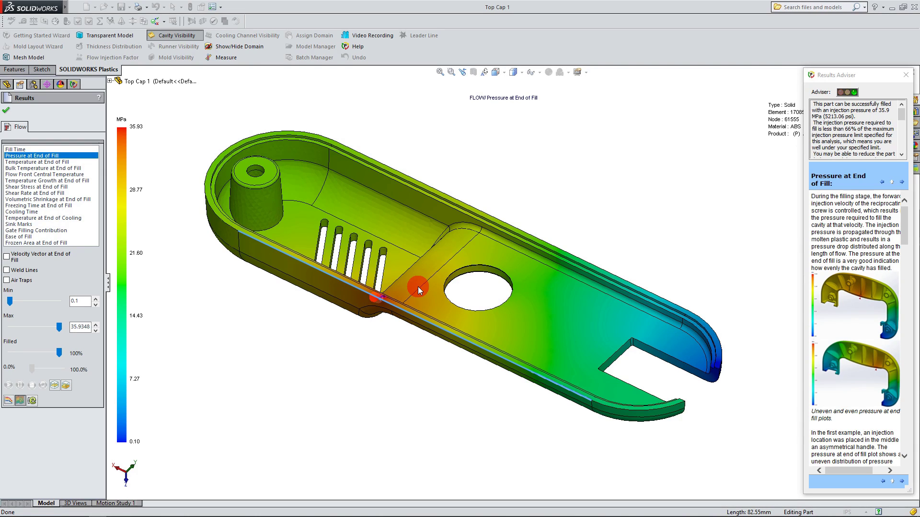
- Display the Sink Marks plot and examine the sink depth across the inside of the Top Cap
click(24, 225)
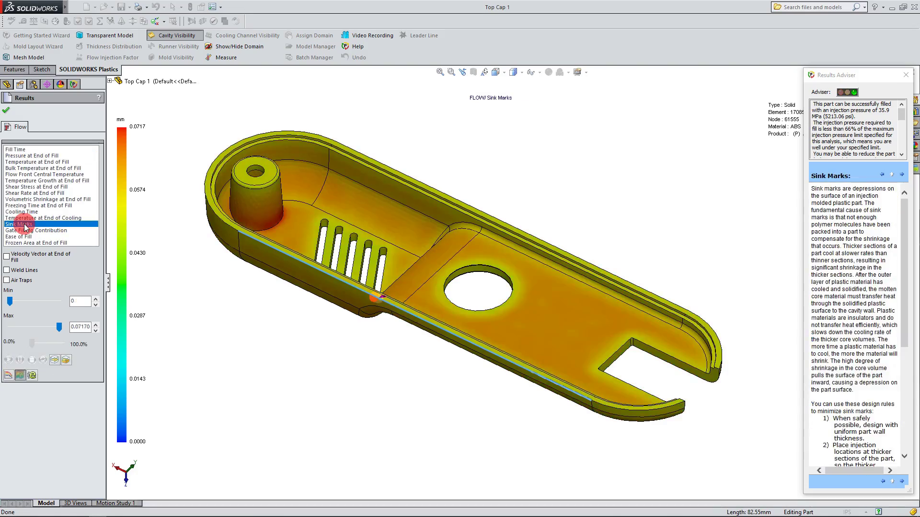
middle_drag(407, 369, 423, 352)
scroll(423, 354, down, 3)
scroll(388, 289, up, 3)
scroll(401, 254, down, 4)
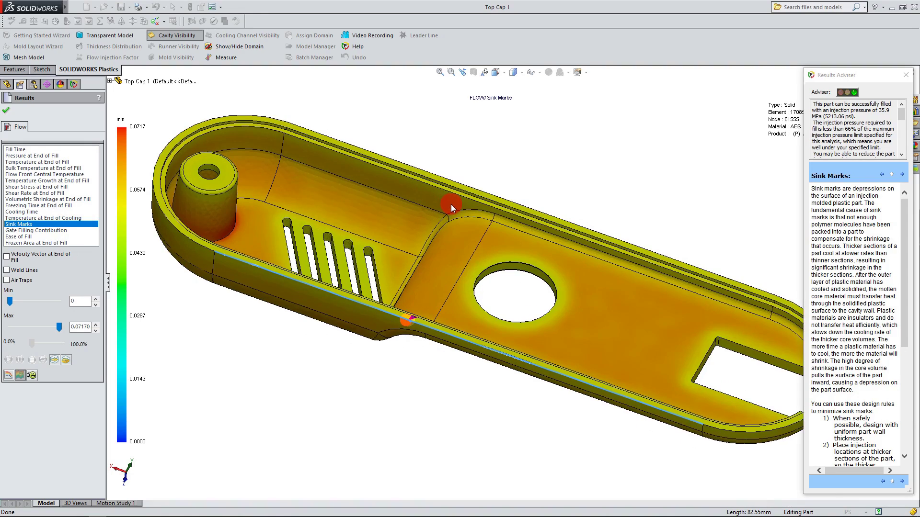
scroll(381, 287, up, 5)
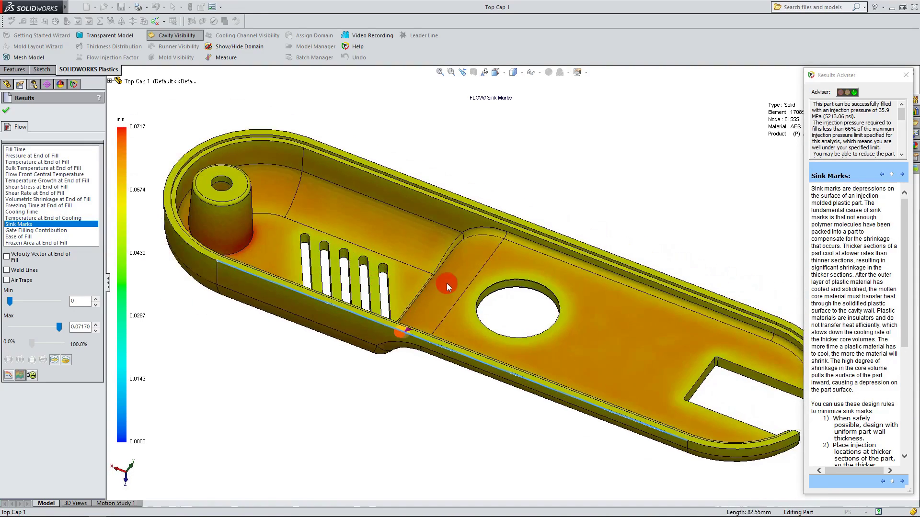
scroll(618, 316, down, 2)
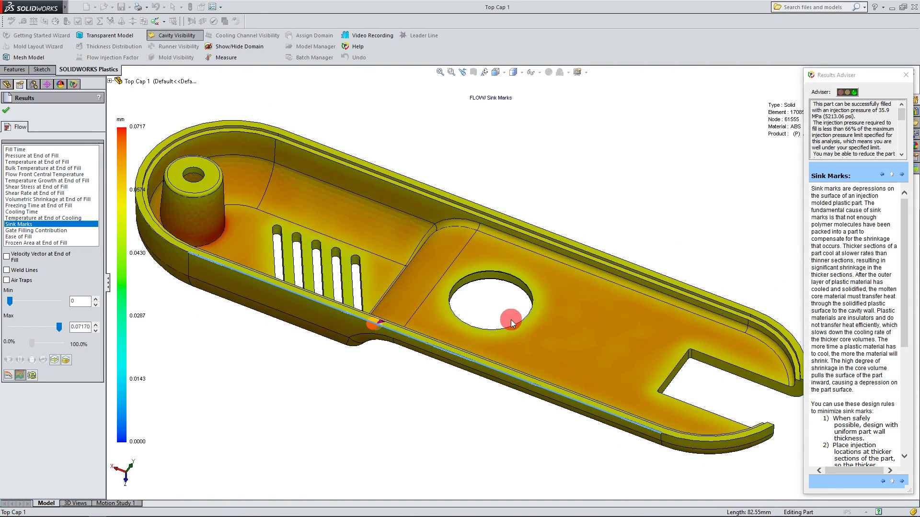
scroll(508, 300, down, 1)
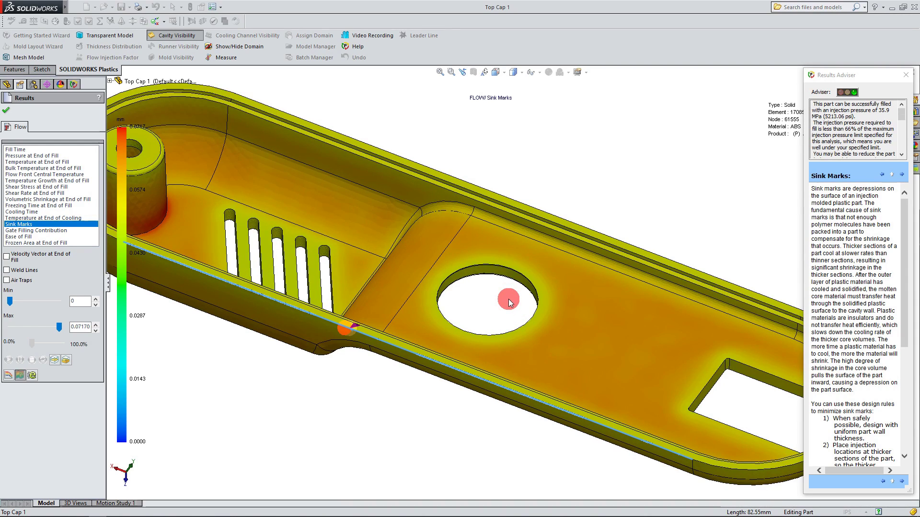
scroll(509, 300, up, 1)
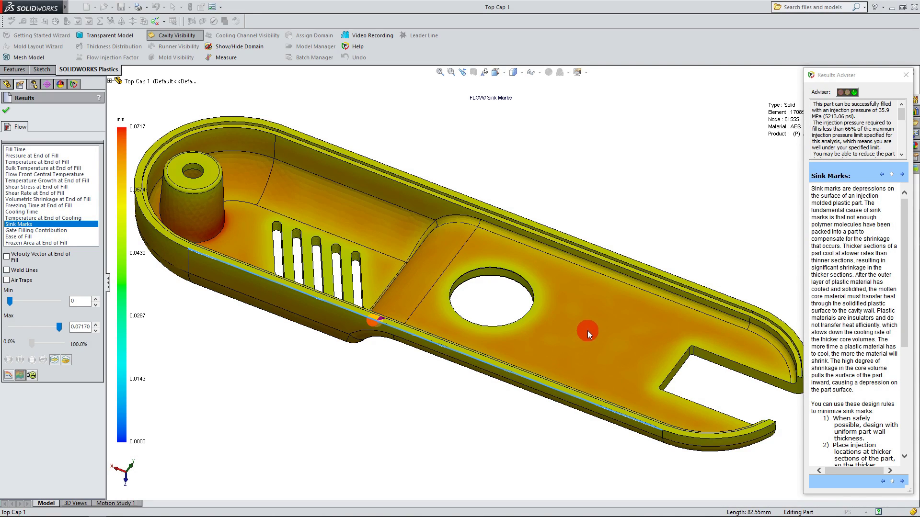
scroll(587, 329, down, 1)
scroll(570, 329, up, 2)
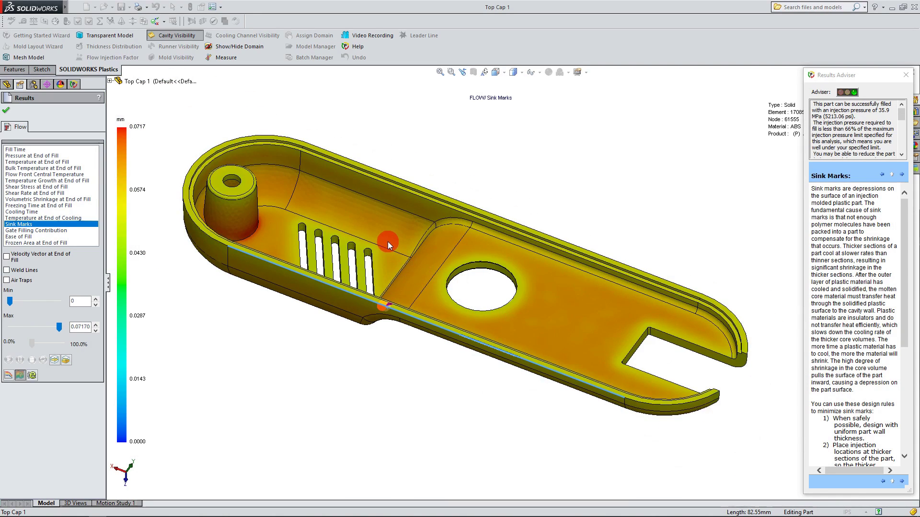
- Inspect the sink marks around the boss base and in the recess on the outer face behind it
scroll(388, 242, up, 3)
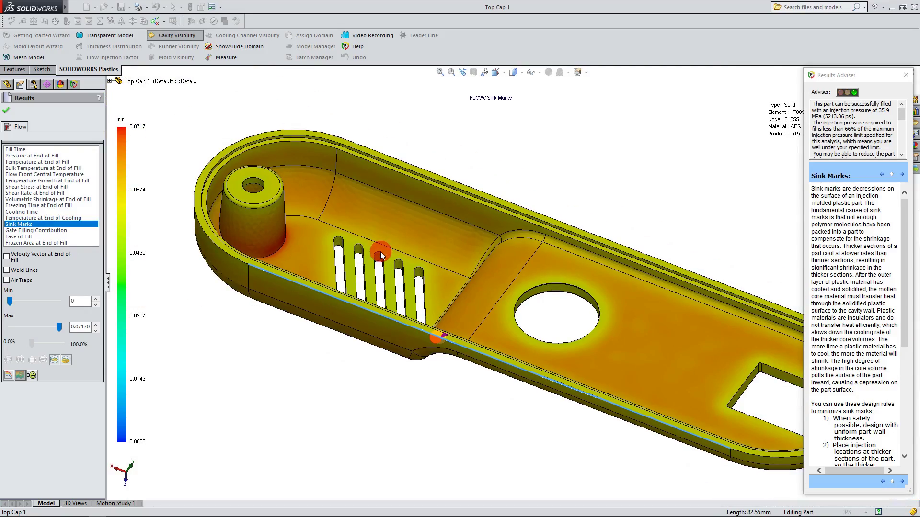
scroll(291, 248, up, 5)
middle_drag(341, 272, 386, 263)
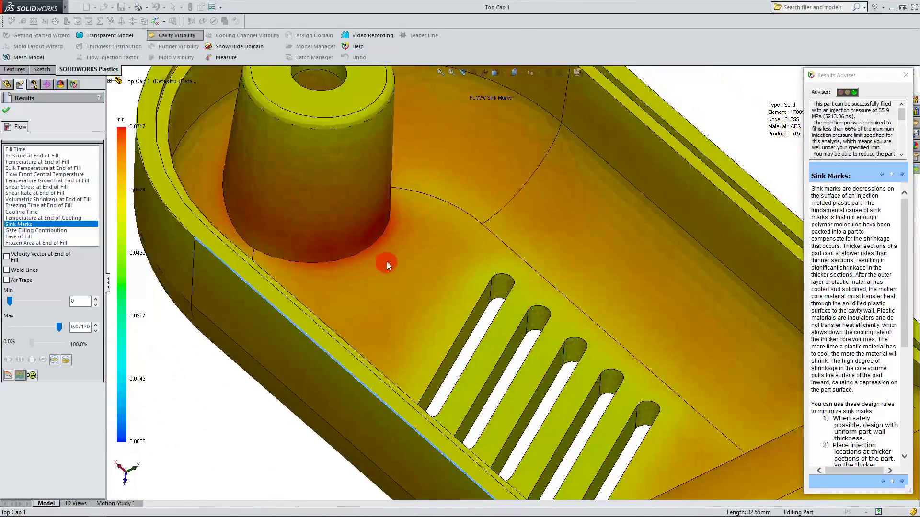
scroll(386, 263, up, 4)
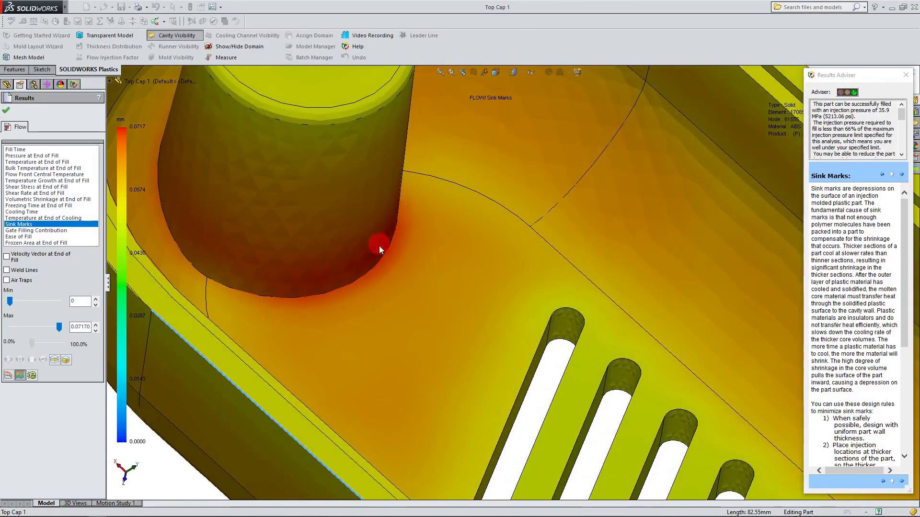
scroll(387, 266, down, 5)
middle_drag(444, 282, 462, 268)
scroll(461, 266, up, 5)
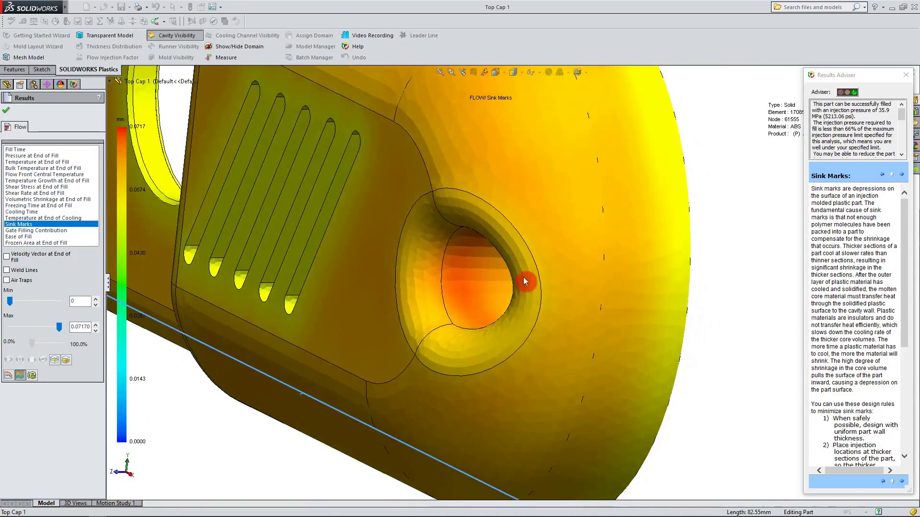
- Return to the inside of the part and compare the sink marks at the boss base with the color scale's maximum
scroll(453, 250, down, 5)
middle_drag(491, 280, 388, 188)
scroll(476, 252, up, 3)
scroll(476, 252, down, 3)
scroll(388, 189, up, 4)
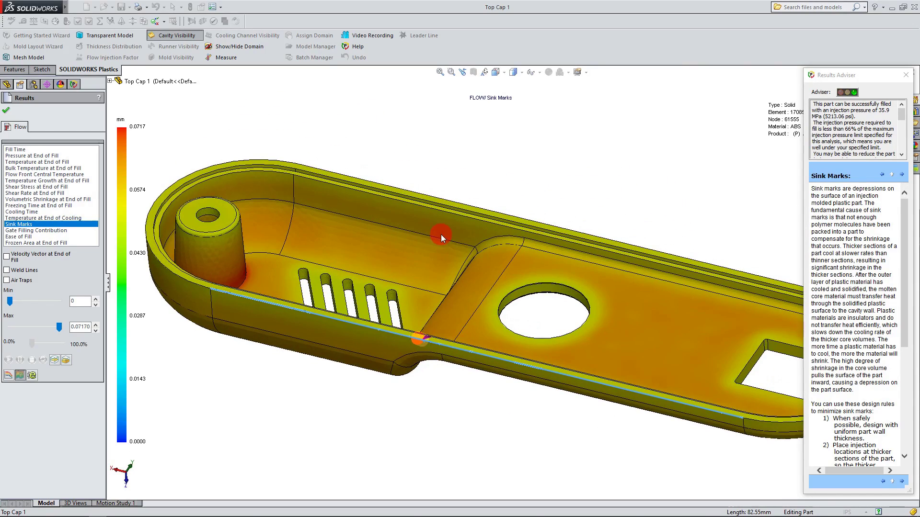
scroll(197, 187, down, 2)
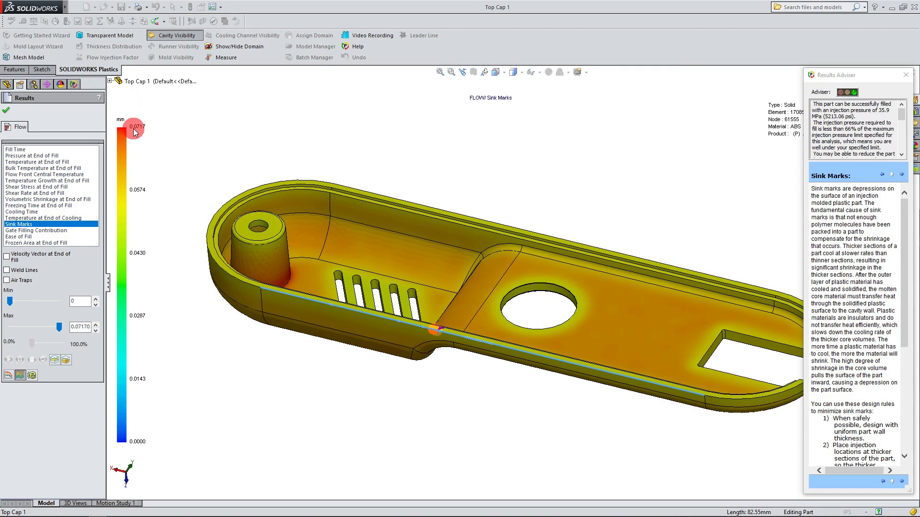
scroll(557, 289, up, 2)
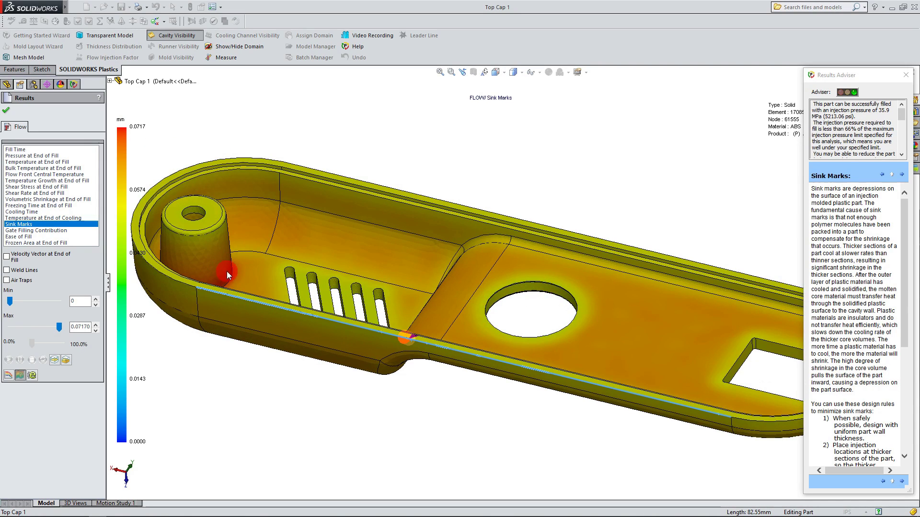
scroll(226, 271, up, 2)
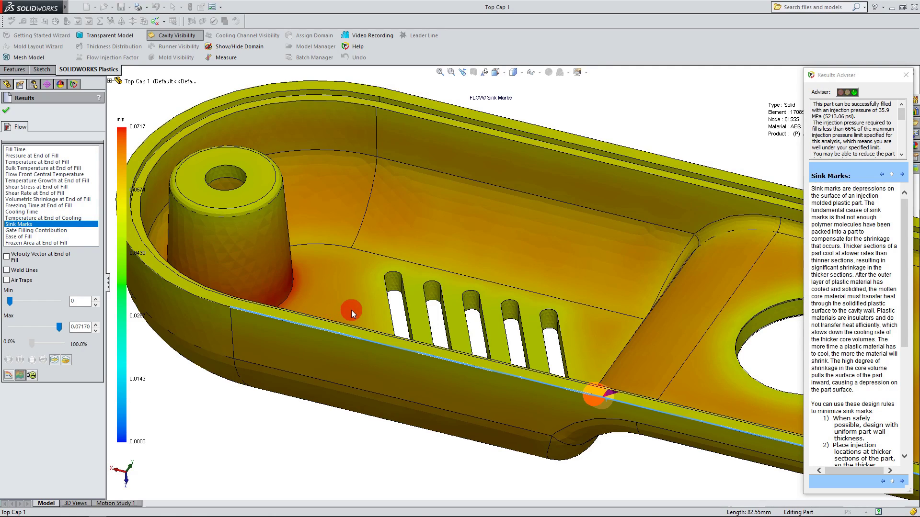
- Review the sink marks on the floor around the vent slots and large round hole, ending with the whole part in view
scroll(448, 321, down, 3)
scroll(528, 292, down, 2)
scroll(549, 287, up, 5)
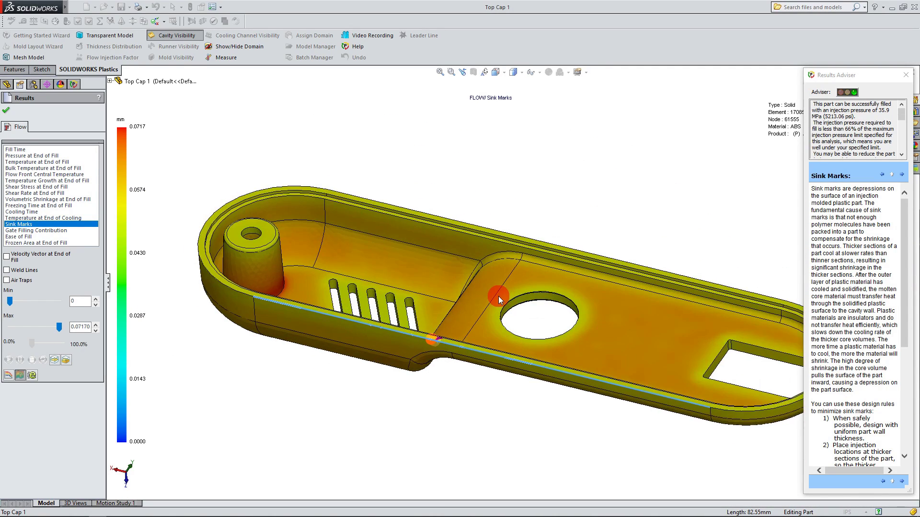
middle_drag(537, 315, 510, 313)
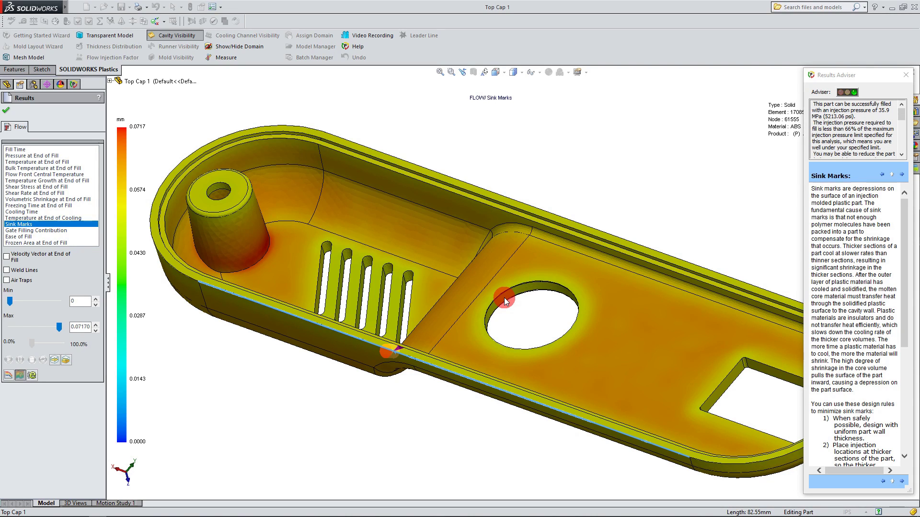
scroll(505, 299, up, 3)
scroll(492, 289, down, 5)
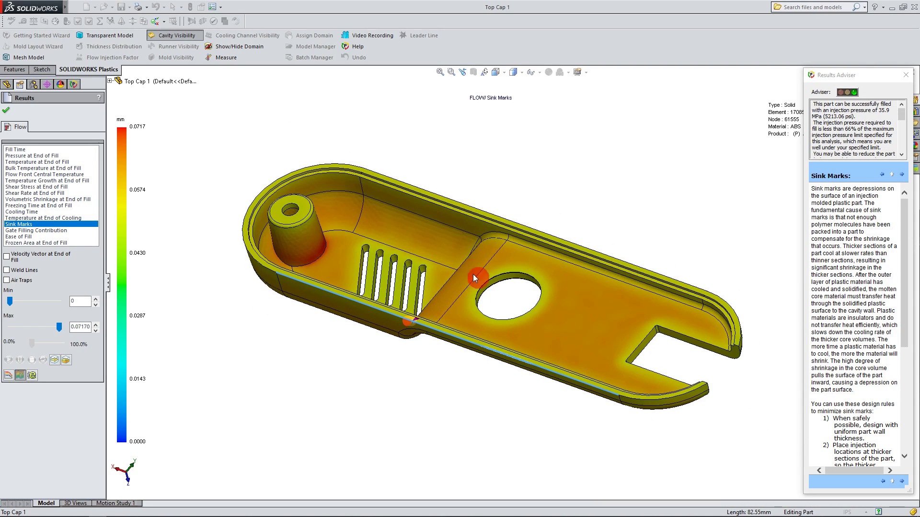